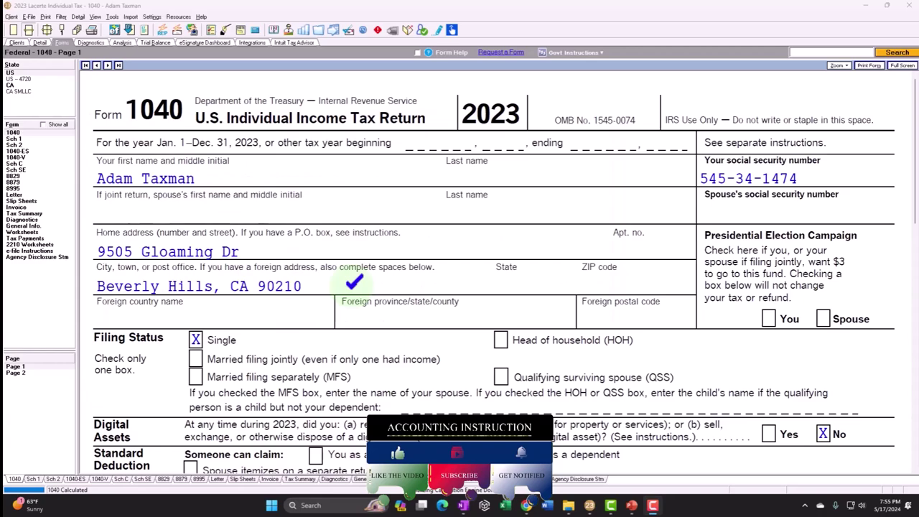
Step: Examine the income lines on Form 1040 page 1, followed by Schedule C's income, expenses and net profit
{"action": "scroll", "coordinate": [354, 296], "scroll_direction": "down", "scroll_amount": 8}
{"action": "scroll", "coordinate": [354, 296], "scroll_direction": "down", "scroll_amount": 8}
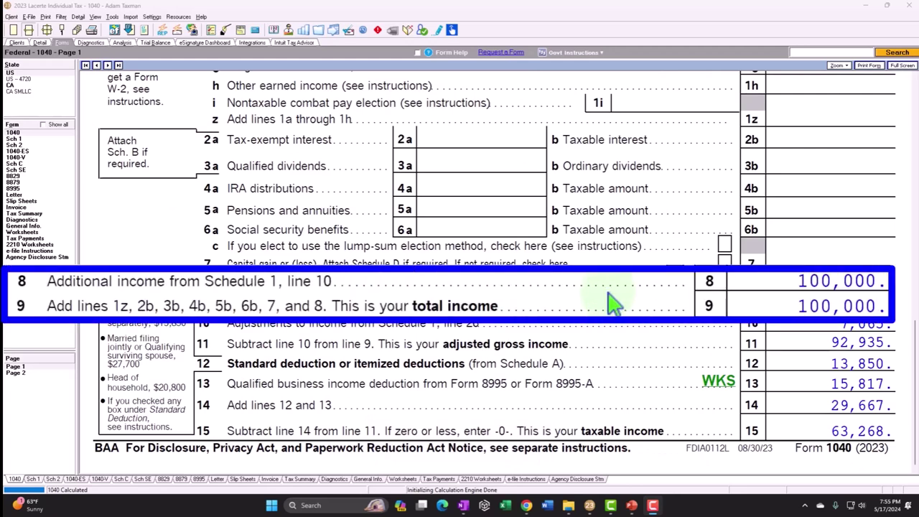
{"action": "left_click", "coordinate": [63, 237]}
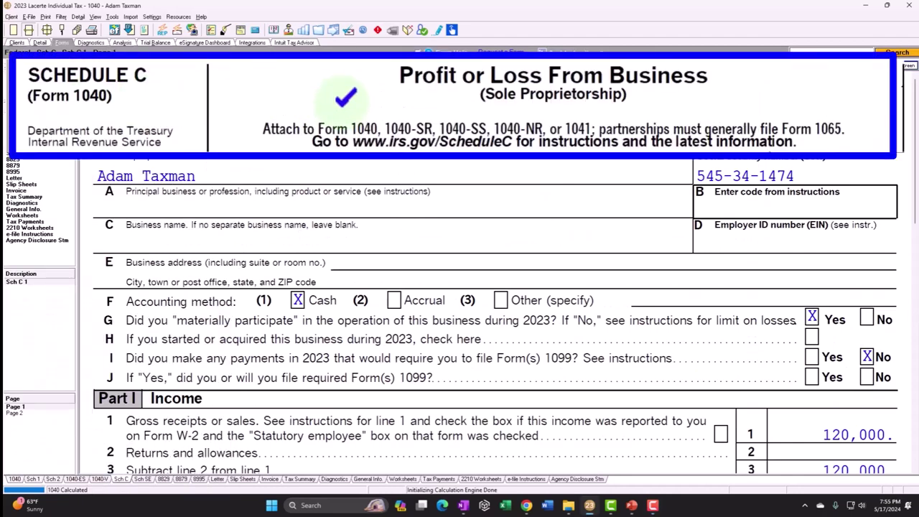
{"action": "scroll", "coordinate": [388, 264], "scroll_direction": "down", "scroll_amount": 3}
{"action": "scroll", "coordinate": [386, 262], "scroll_direction": "down", "scroll_amount": 2}
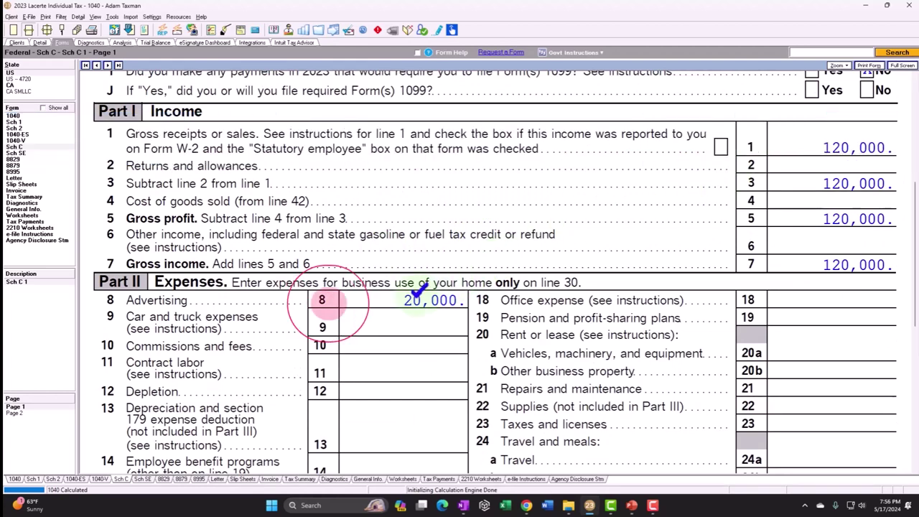
{"action": "scroll", "coordinate": [391, 298], "scroll_direction": "down", "scroll_amount": 1}
{"action": "scroll", "coordinate": [392, 302], "scroll_direction": "down", "scroll_amount": 2}
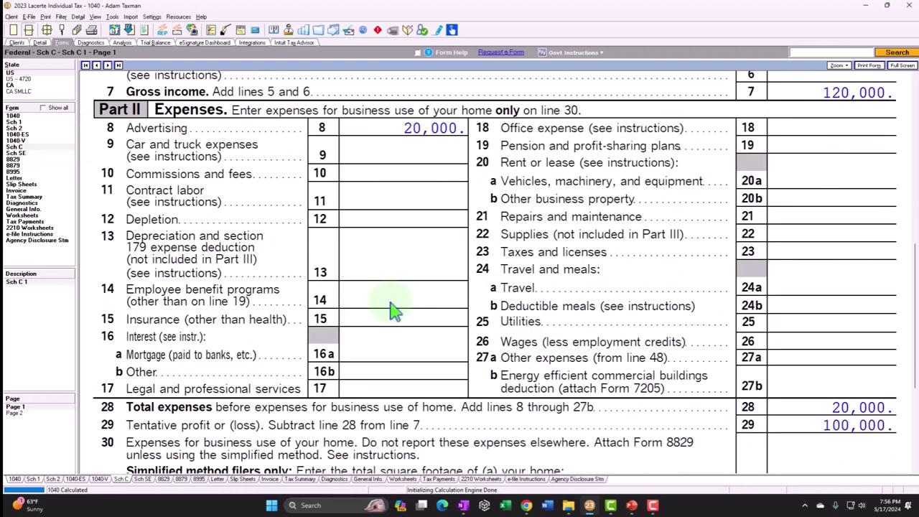
{"action": "scroll", "coordinate": [391, 309], "scroll_direction": "down", "scroll_amount": 2}
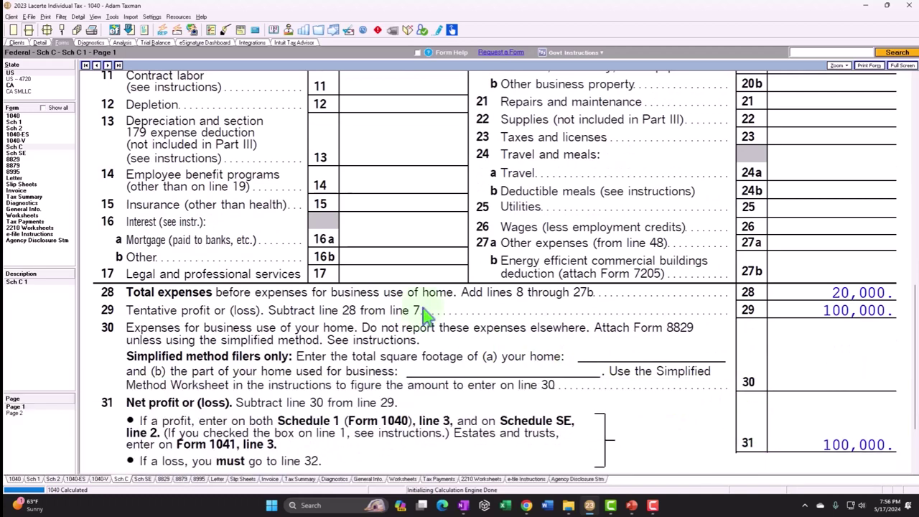
Step: Trace the business income from Schedule 1 line 3 to lines 8 and 9 of Form 1040
{"action": "left_click", "coordinate": [22, 123]}
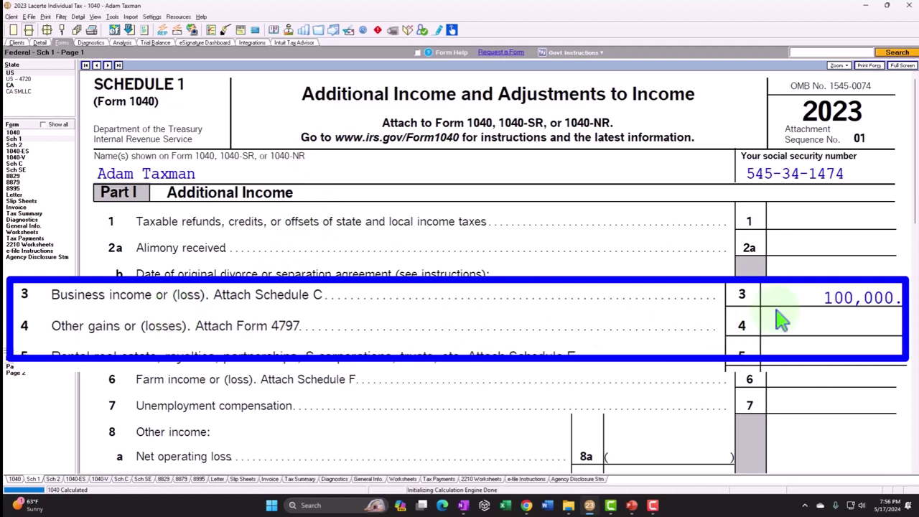
{"action": "left_click", "coordinate": [29, 118]}
{"action": "scroll", "coordinate": [417, 305], "scroll_direction": "down", "scroll_amount": 10}
{"action": "scroll", "coordinate": [424, 323], "scroll_direction": "down", "scroll_amount": 5}
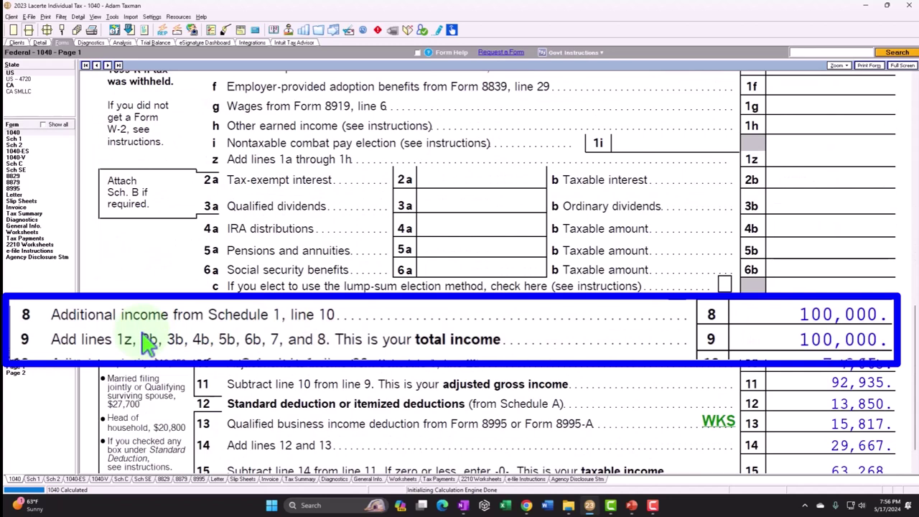
{"action": "left_click", "coordinate": [768, 306]}
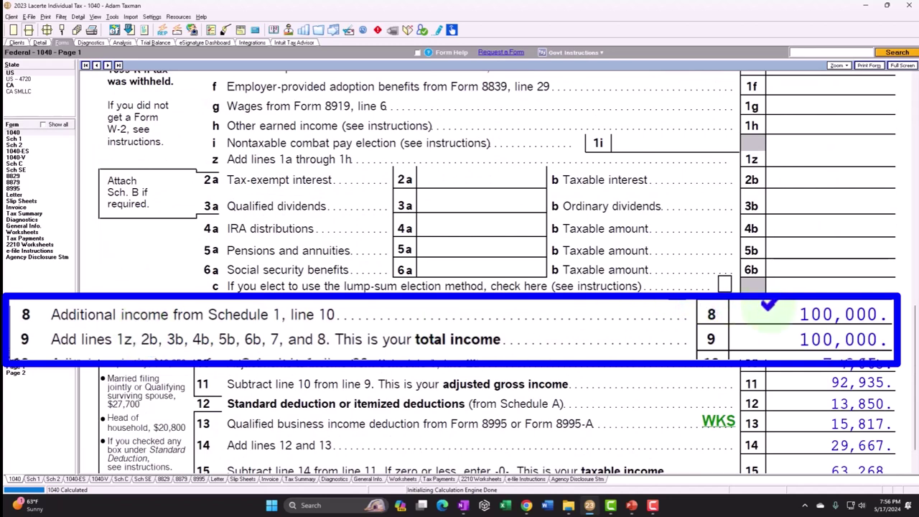
Step: Follow the net profit from Schedule C line 31 to the self-employment tax calculation on Schedule SE
{"action": "left_click", "coordinate": [18, 164]}
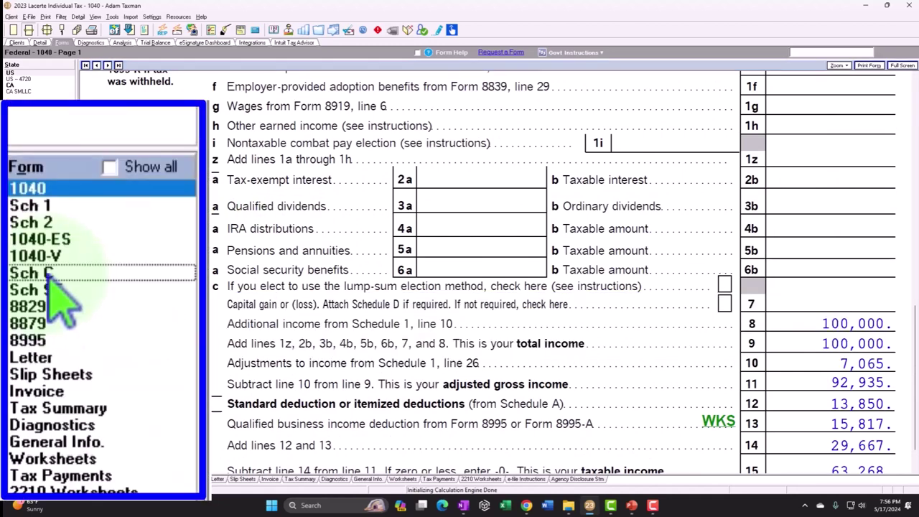
{"action": "scroll", "coordinate": [540, 273], "scroll_direction": "down", "scroll_amount": 10}
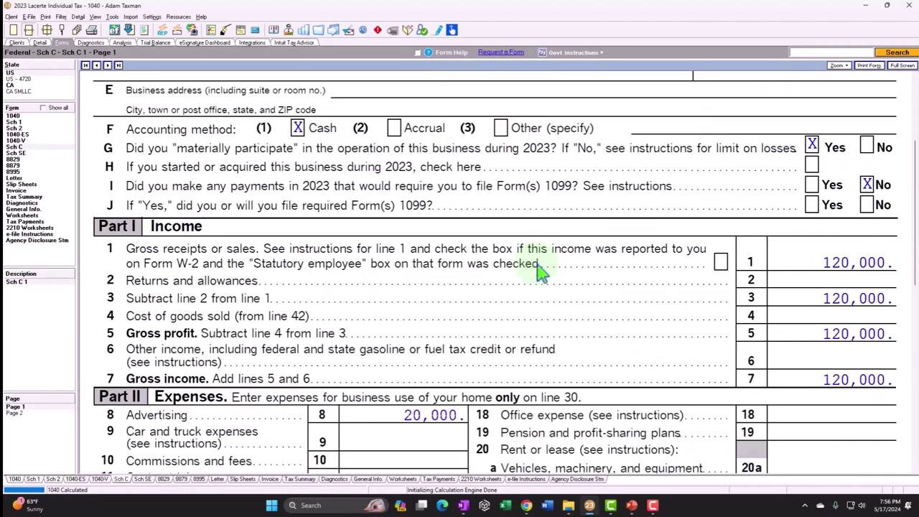
{"action": "scroll", "coordinate": [540, 272], "scroll_direction": "down", "scroll_amount": 5}
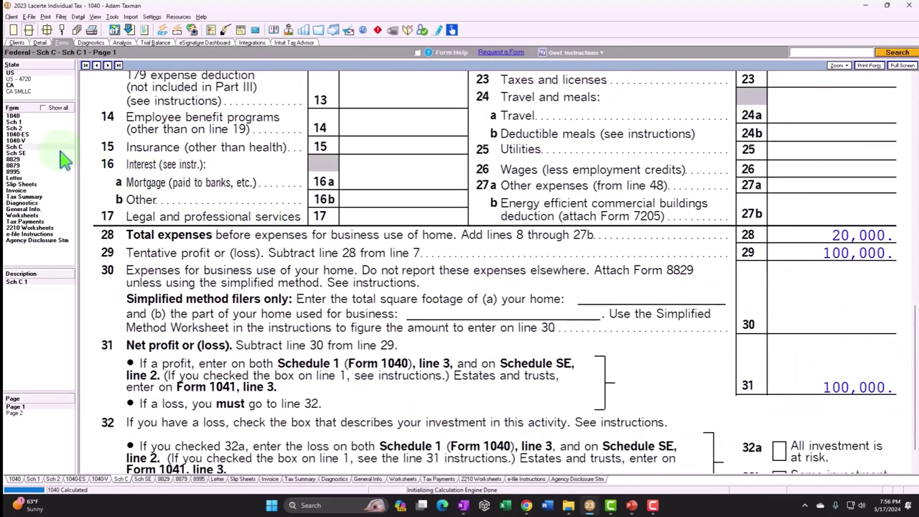
{"action": "left_click", "coordinate": [20, 153]}
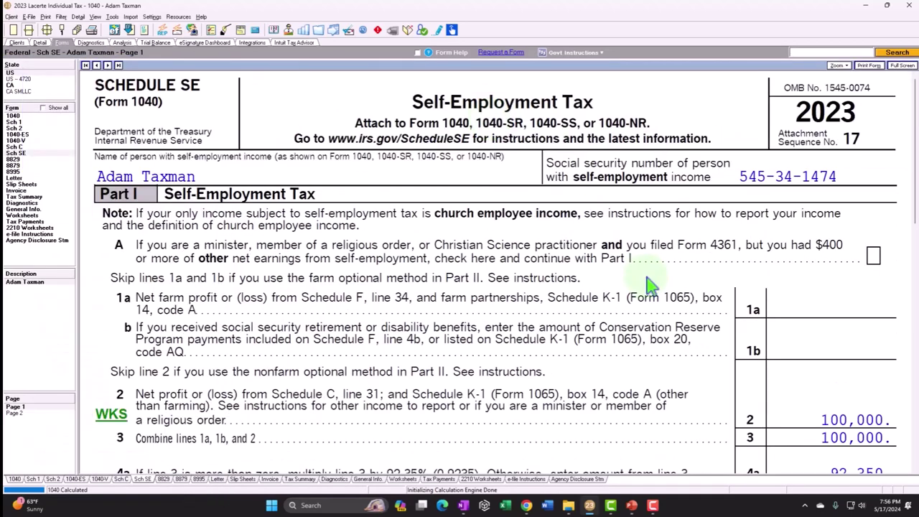
{"action": "scroll", "coordinate": [649, 277], "scroll_direction": "down", "scroll_amount": 5}
{"action": "scroll", "coordinate": [650, 273], "scroll_direction": "down", "scroll_amount": 5}
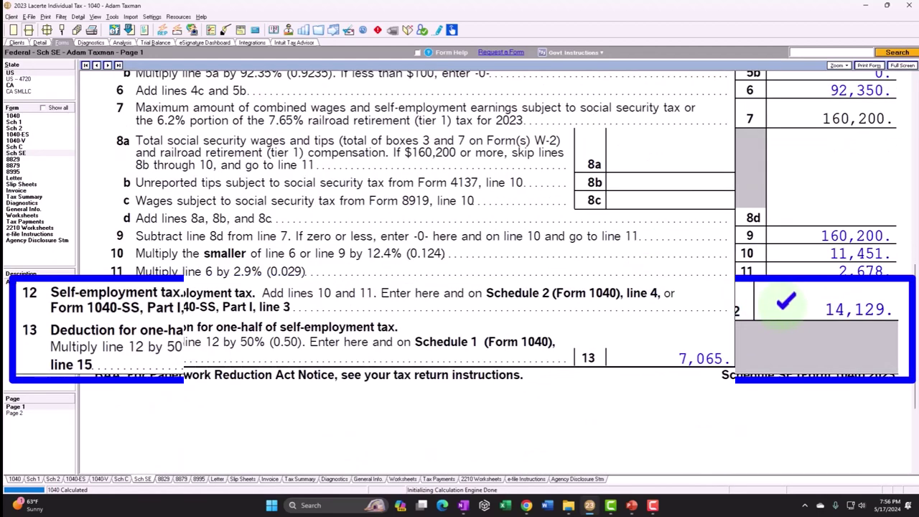
Step: Trace the self-employment tax from Schedule 2 line 4 to the total tax section on Form 1040 page 2
{"action": "left_click", "coordinate": [17, 144]}
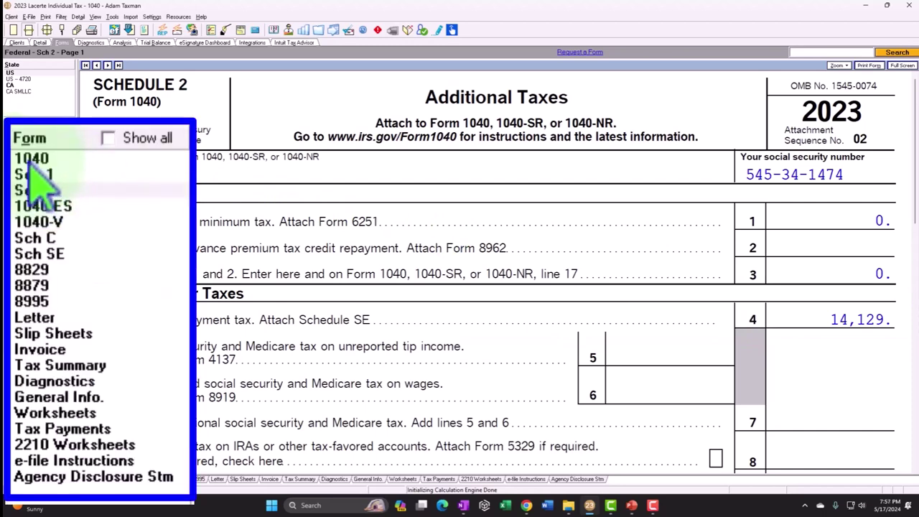
{"action": "left_click", "coordinate": [13, 133]}
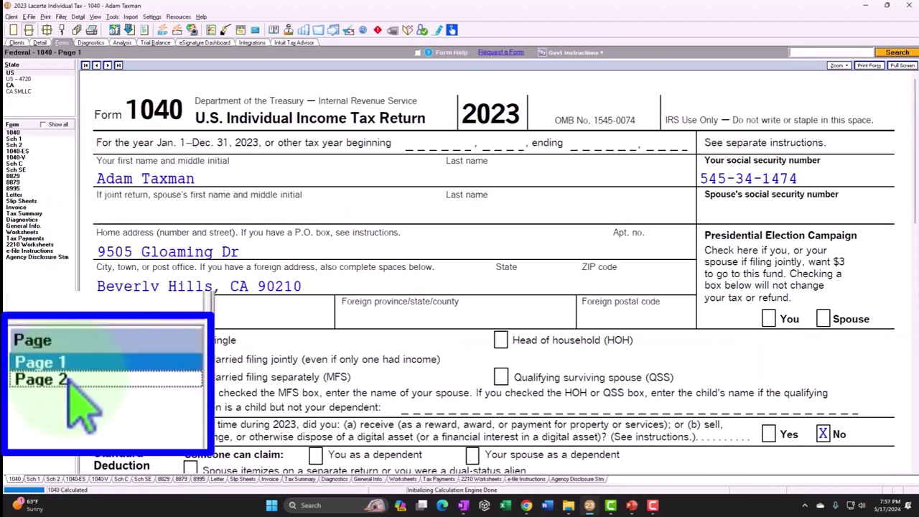
{"action": "left_click", "coordinate": [14, 372]}
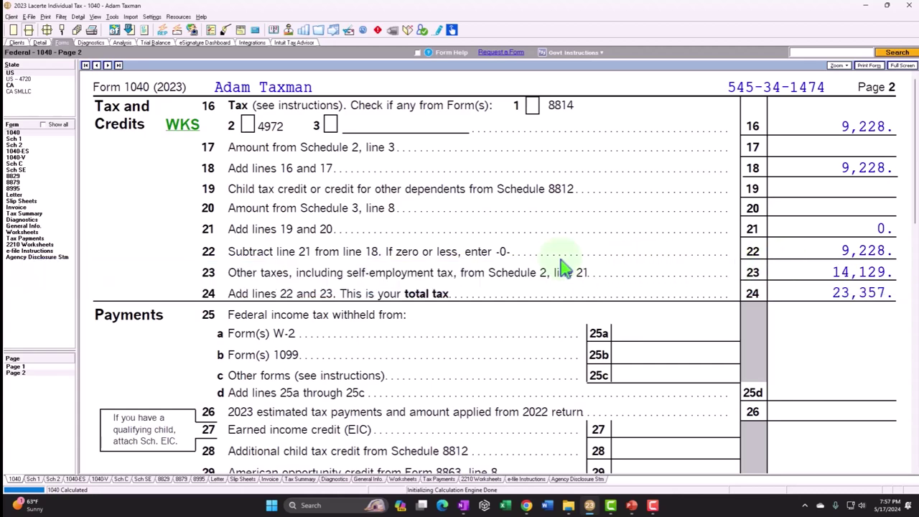
Step: Trace the deduction for one-half of self-employment tax from Schedule SE line 13 to Schedule 1 page 2, line 15
{"action": "left_click", "coordinate": [16, 153]}
{"action": "scroll", "coordinate": [544, 297], "scroll_direction": "down", "scroll_amount": 6}
{"action": "scroll", "coordinate": [553, 305], "scroll_direction": "down", "scroll_amount": 2}
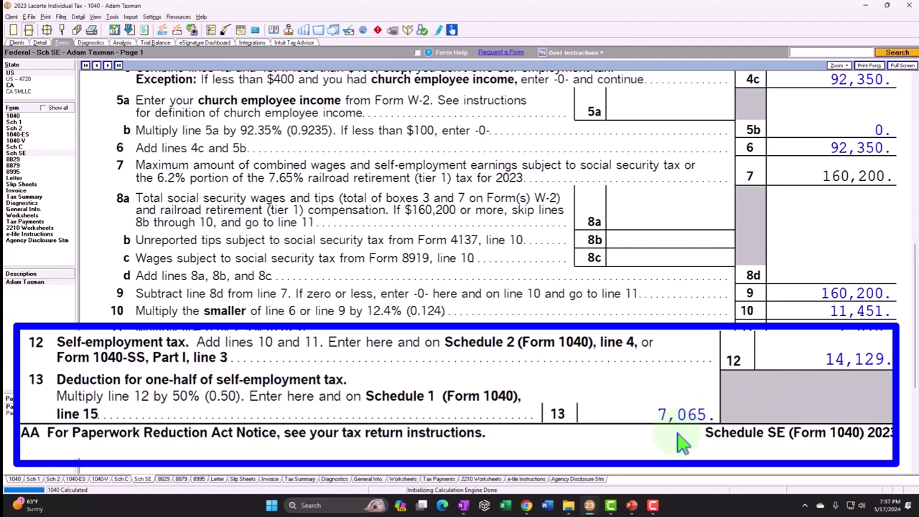
{"action": "left_click", "coordinate": [14, 137]}
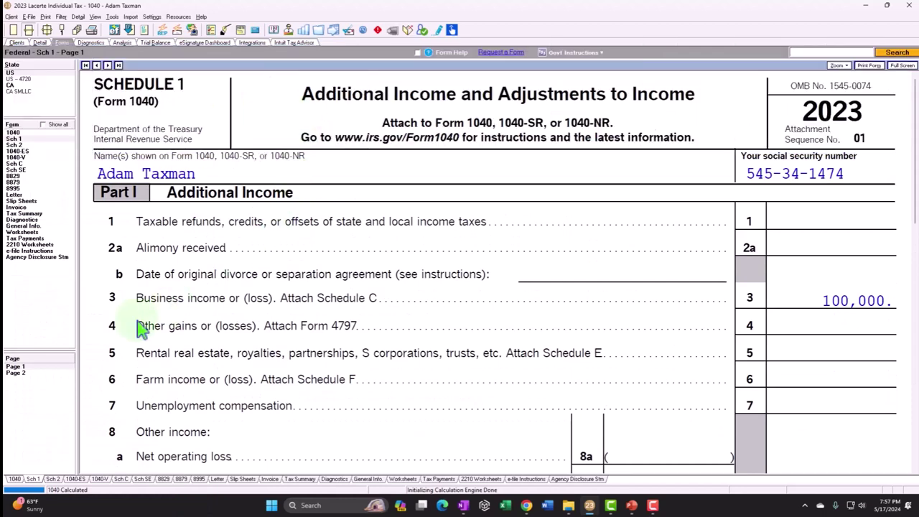
{"action": "left_click", "coordinate": [26, 374]}
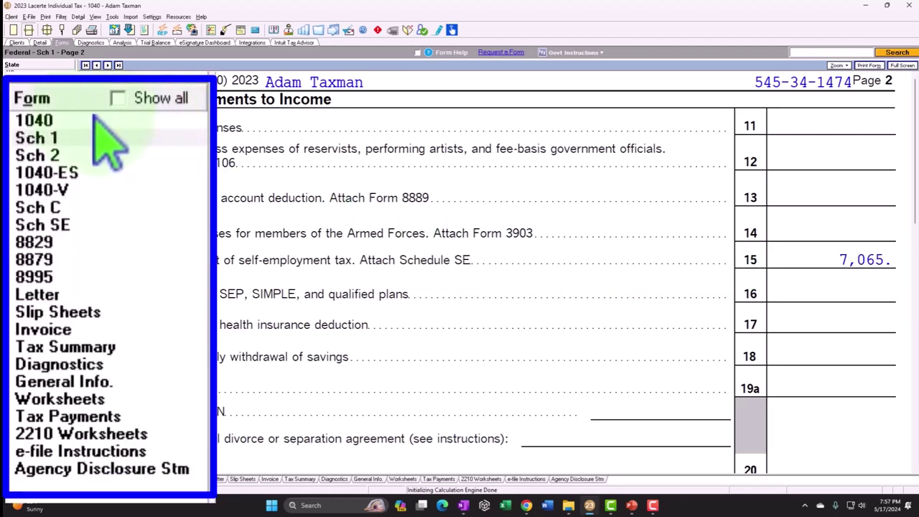
Step: Compare the adjustments, deductions and taxable income on Form 1040 page 1 with the tax lines on page 2
{"action": "left_click", "coordinate": [14, 133]}
{"action": "scroll", "coordinate": [535, 321], "scroll_direction": "down", "scroll_amount": 10}
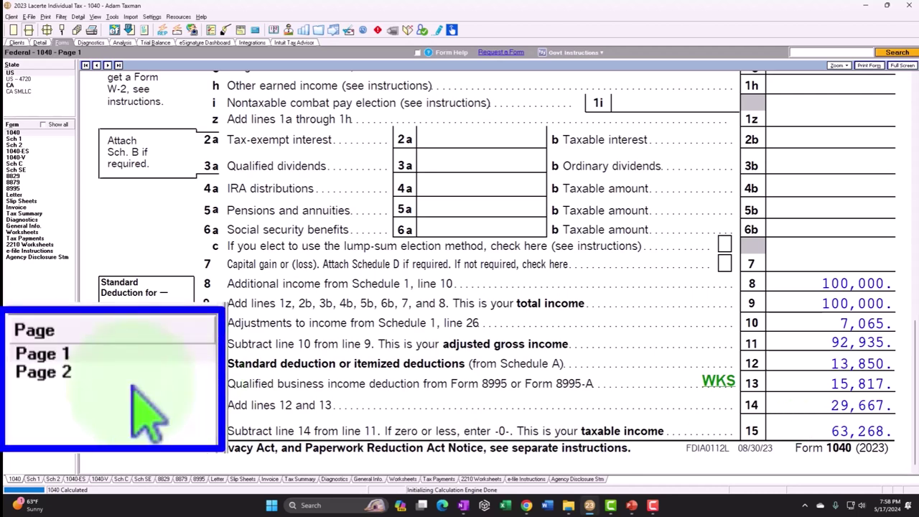
{"action": "left_click", "coordinate": [16, 373]}
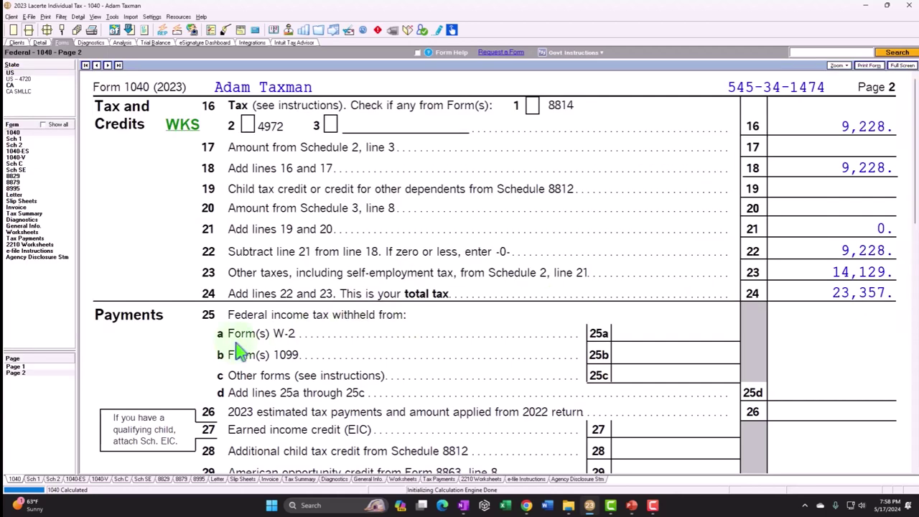
{"action": "left_click", "coordinate": [15, 366]}
{"action": "scroll", "coordinate": [574, 343], "scroll_direction": "down", "scroll_amount": 7}
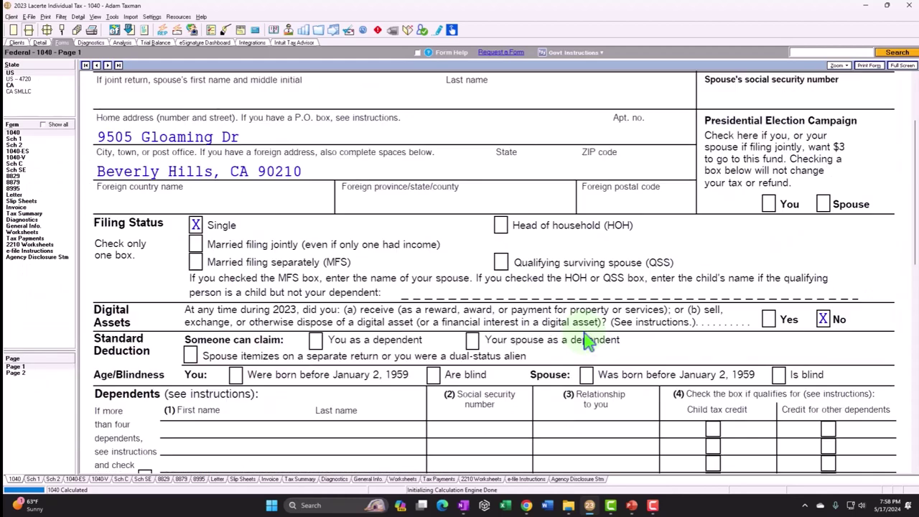
{"action": "scroll", "coordinate": [586, 345], "scroll_direction": "down", "scroll_amount": 7}
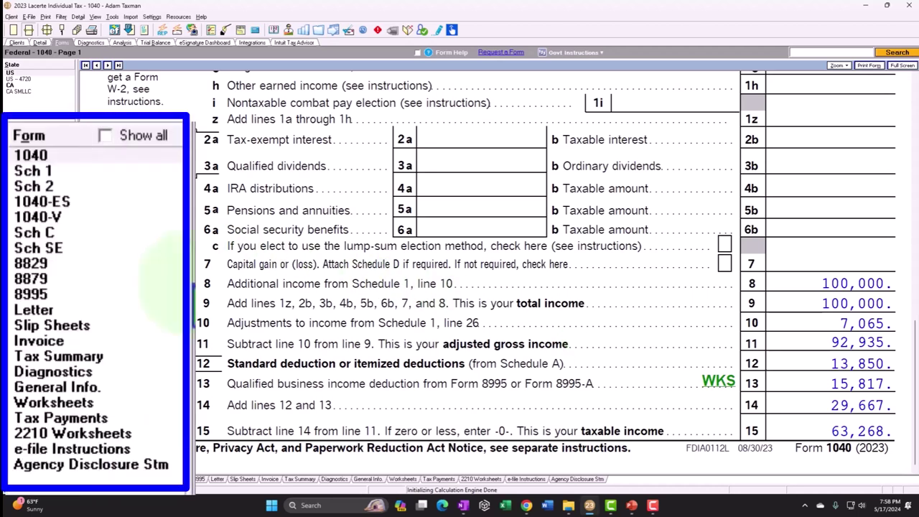
Step: Re-examine the gross income and expense lines on Schedule C
{"action": "left_click", "coordinate": [28, 232]}
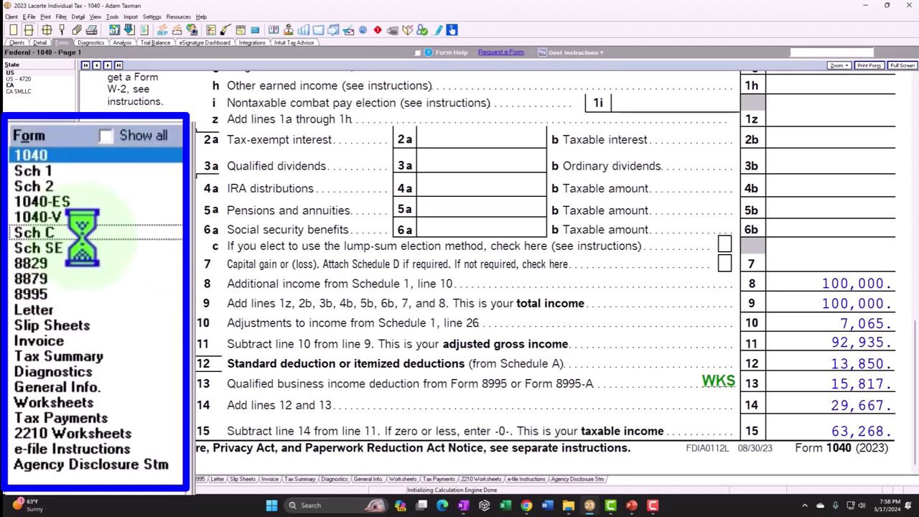
{"action": "scroll", "coordinate": [513, 262], "scroll_direction": "down", "scroll_amount": 6}
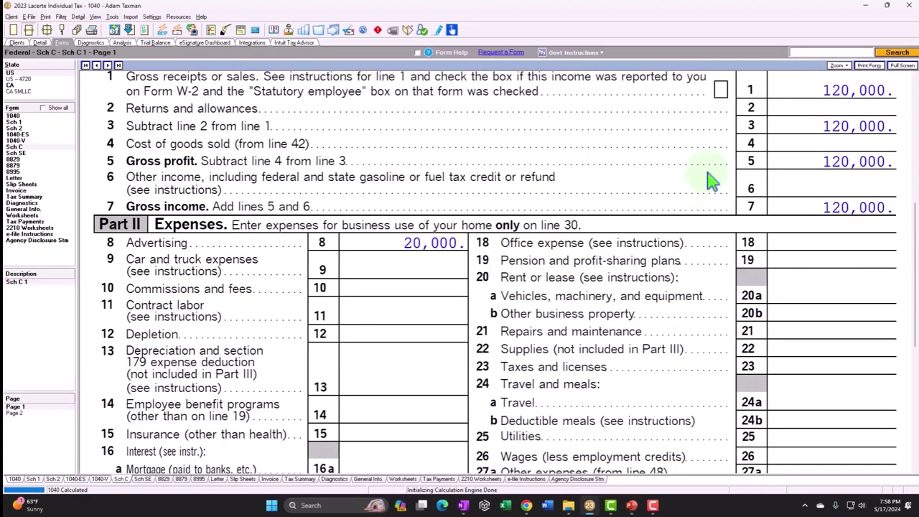
{"action": "scroll", "coordinate": [711, 180], "scroll_direction": "down", "scroll_amount": 2}
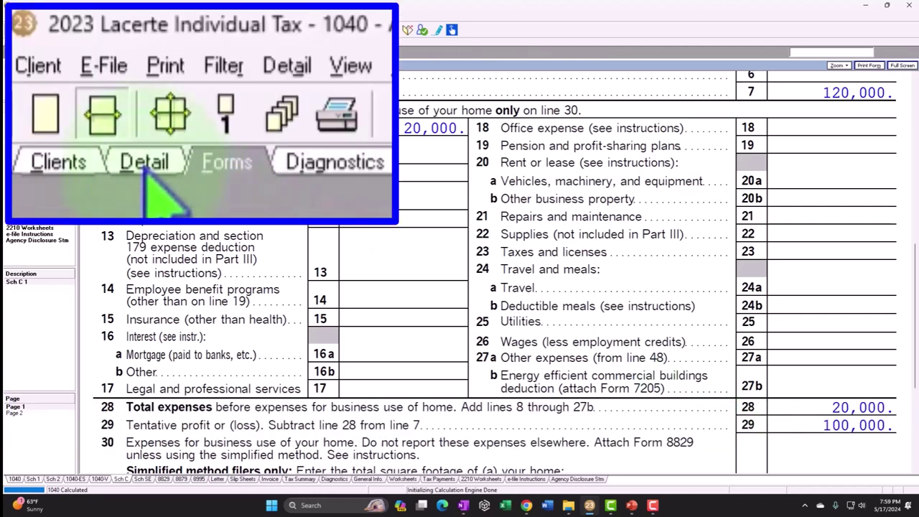
Step: Enter wages of 100,000 in the first row of the Wages, Salaries, Tips input screen
{"action": "left_click", "coordinate": [31, 41]}
{"action": "left_click", "coordinate": [91, 65]}
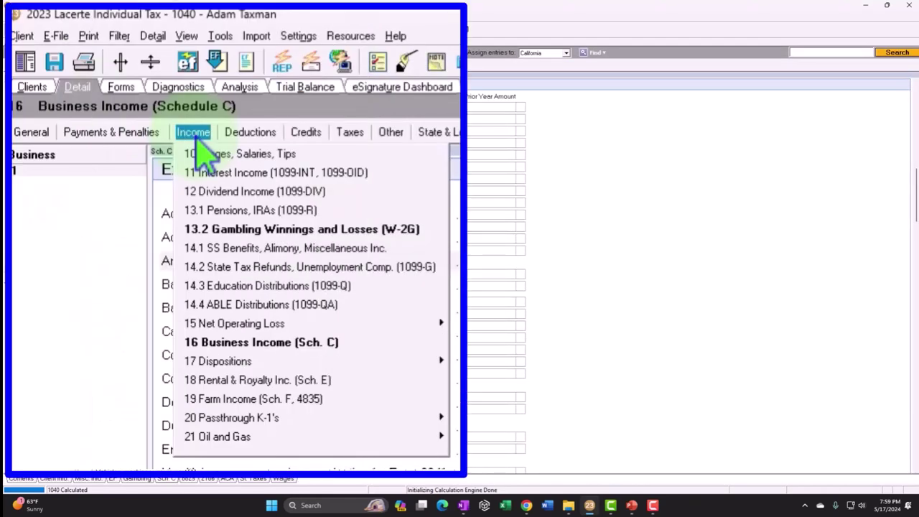
{"action": "left_click", "coordinate": [203, 153]}
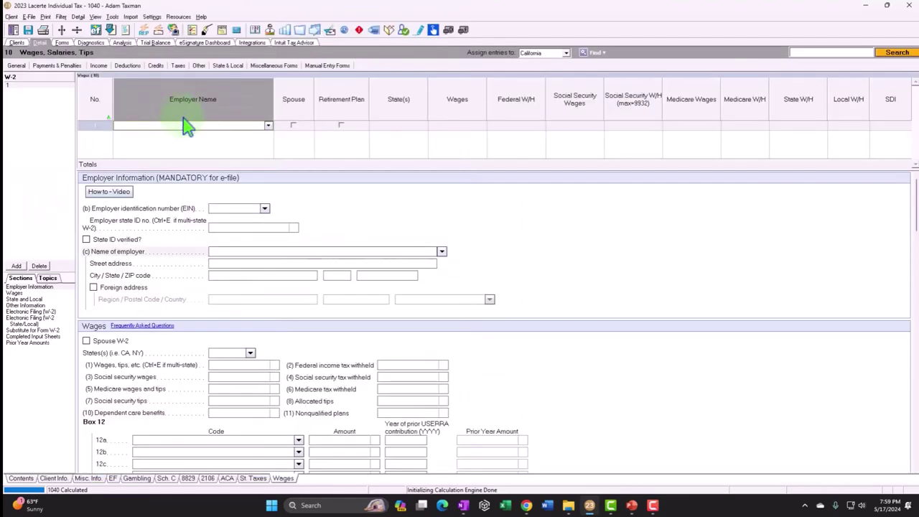
{"action": "left_click", "coordinate": [398, 127]}
{"action": "left_click", "coordinate": [457, 127]}
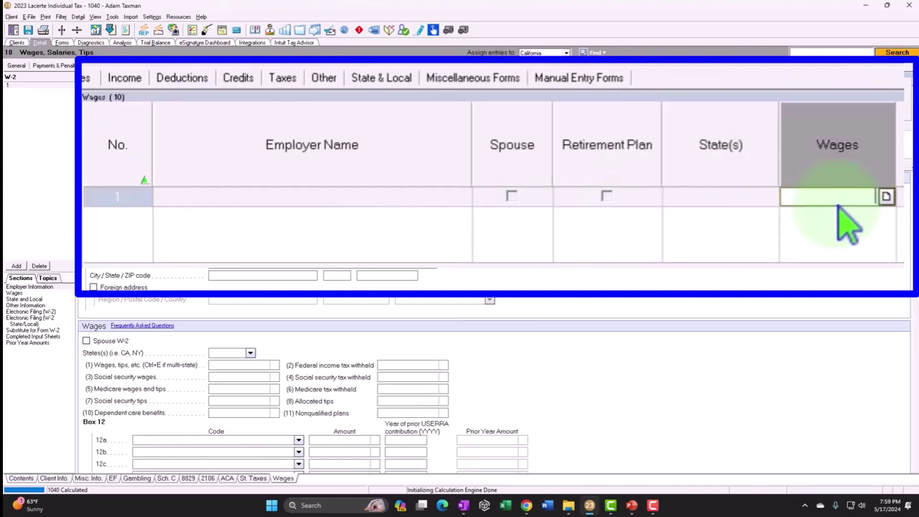
{"action": "type", "text": "100,000"}
{"action": "key", "text": "Return"}
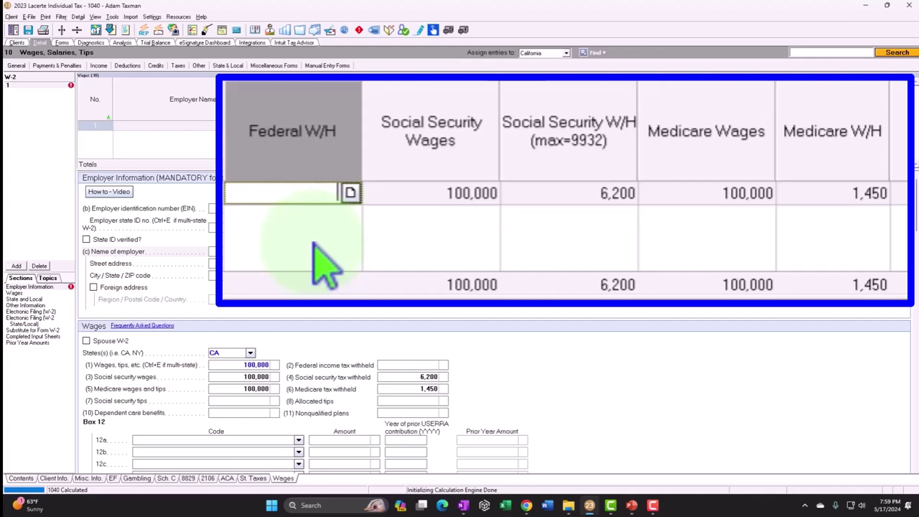
Step: Check the Social Security and Medicare wages and withholding fields for the W-2 entry
{"action": "key", "text": "Tab"}
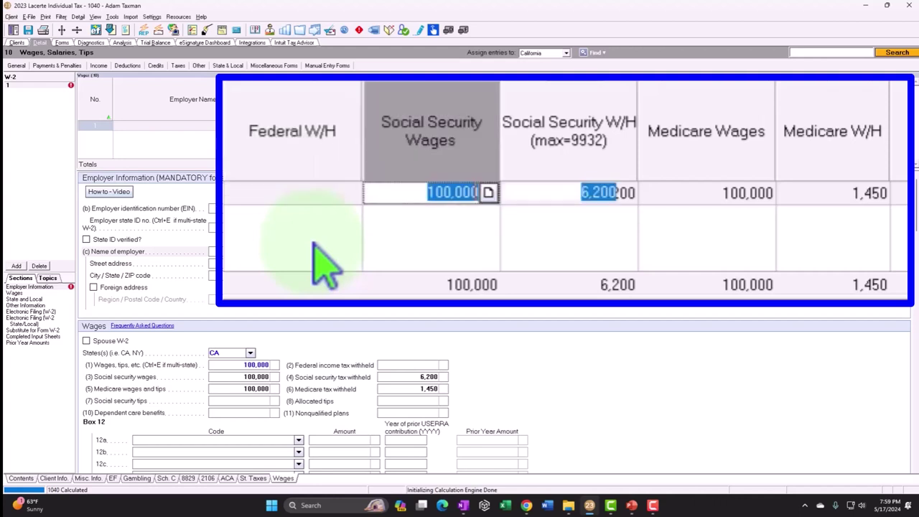
{"action": "key", "text": "Tab"}
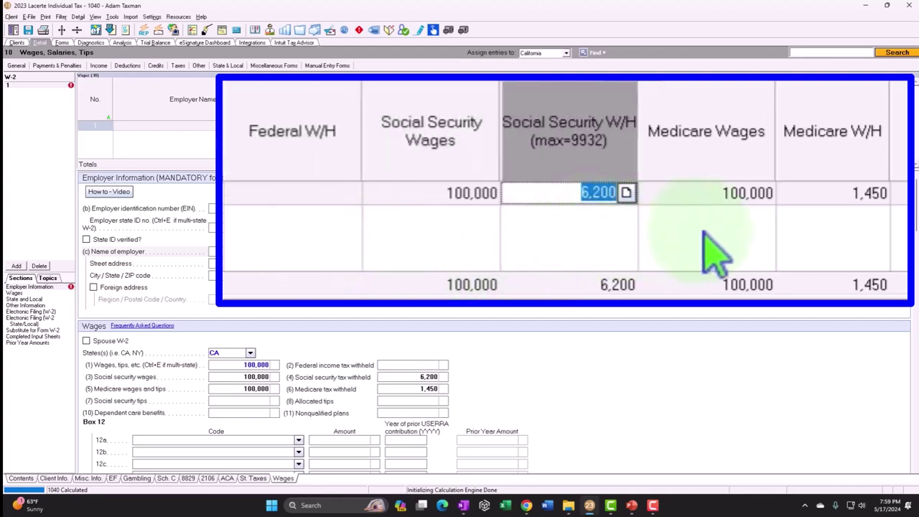
{"action": "key", "text": "Tab"}
{"action": "key", "text": "Tab"}
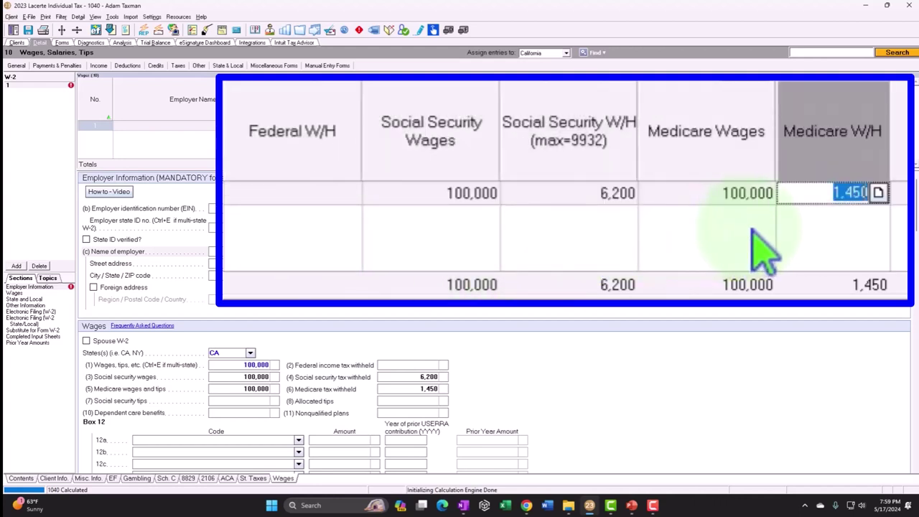
{"action": "left_click", "coordinate": [583, 205]}
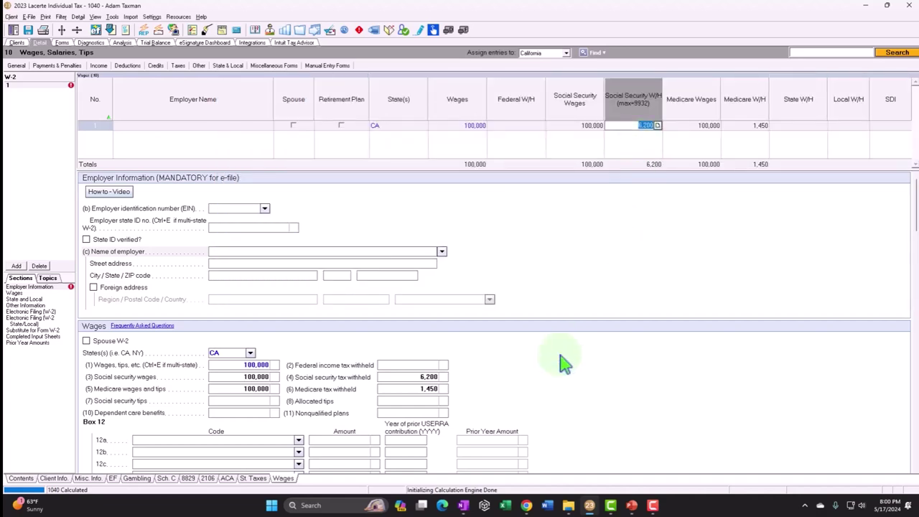
Step: Switch to Calculator, keep it on top of the tax program, and multiply 100,000 by 0.062
{"action": "left_click", "coordinate": [310, 505]}
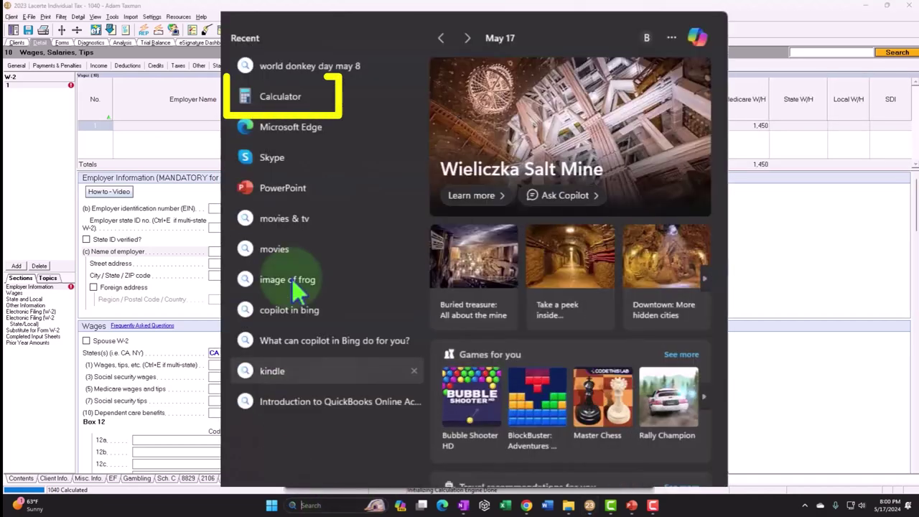
{"action": "left_click", "coordinate": [283, 96]}
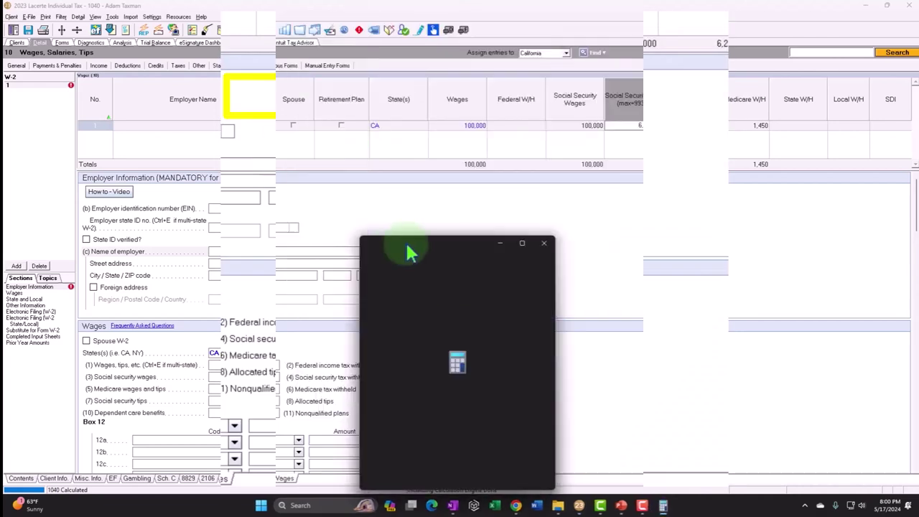
{"action": "left_click_drag", "start_coordinate": [461, 245], "coordinate": [668, 190]}
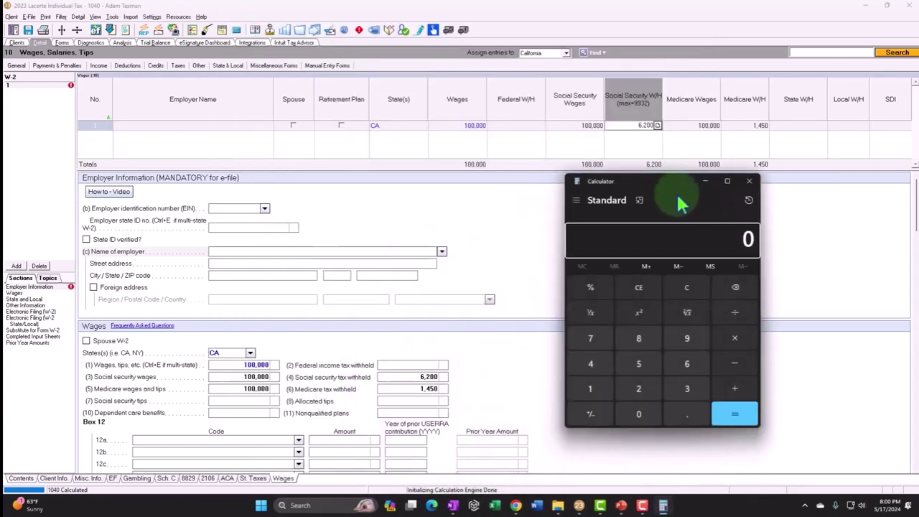
{"action": "left_click", "coordinate": [639, 202]}
{"action": "left_click_drag", "start_coordinate": [777, 30], "coordinate": [701, 229]}
{"action": "type", "text": "100000"}
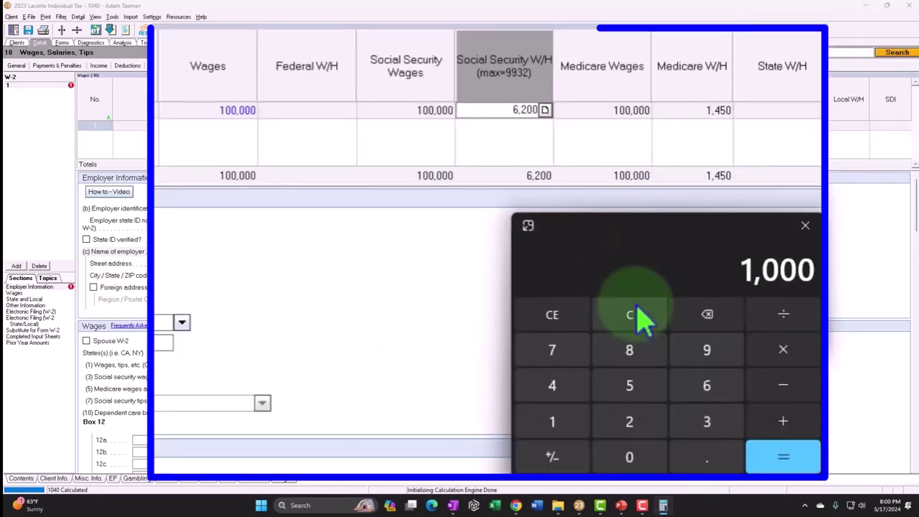
{"action": "type", "text": "*0.062"}
{"action": "key", "text": "Return"}
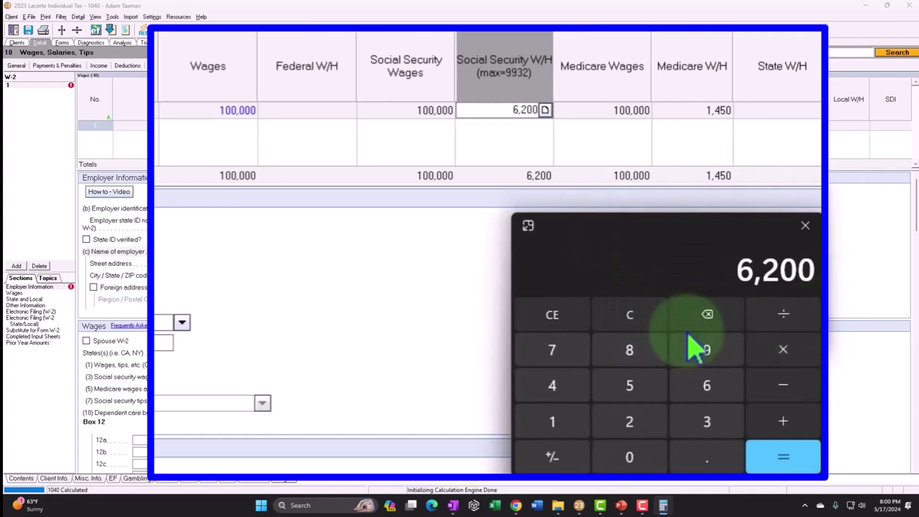
Step: Multiply 100,000 by 0.0145 to check the Medicare withholding, and put Calculator out of view
{"action": "left_click", "coordinate": [632, 319]}
{"action": "type", "text": "1000000"}
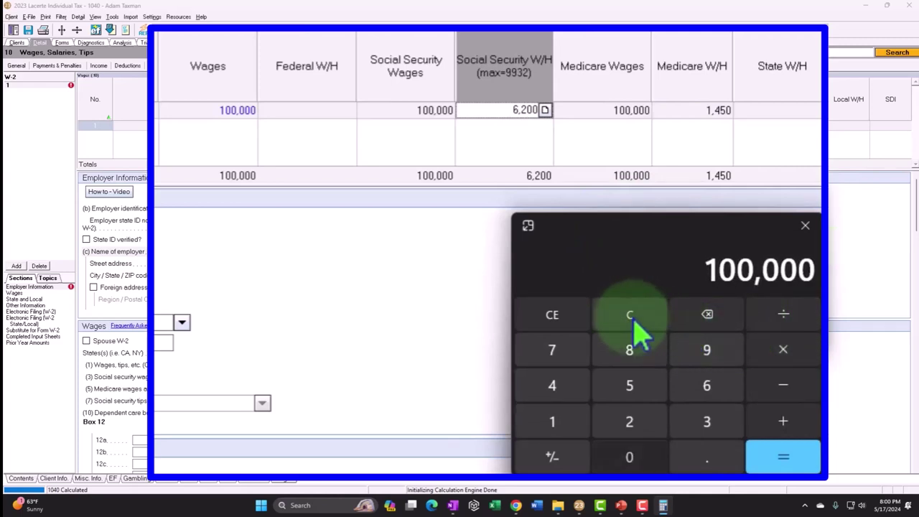
{"action": "type", "text": "*1"}
{"action": "key", "text": "BackSpace"}
{"action": "type", "text": ".0145"}
{"action": "key", "text": "Return"}
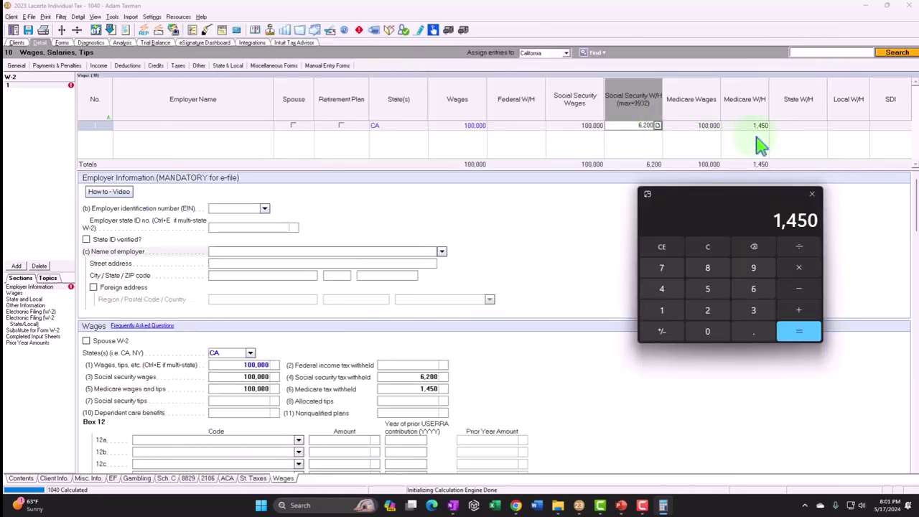
{"action": "left_click", "coordinate": [663, 505]}
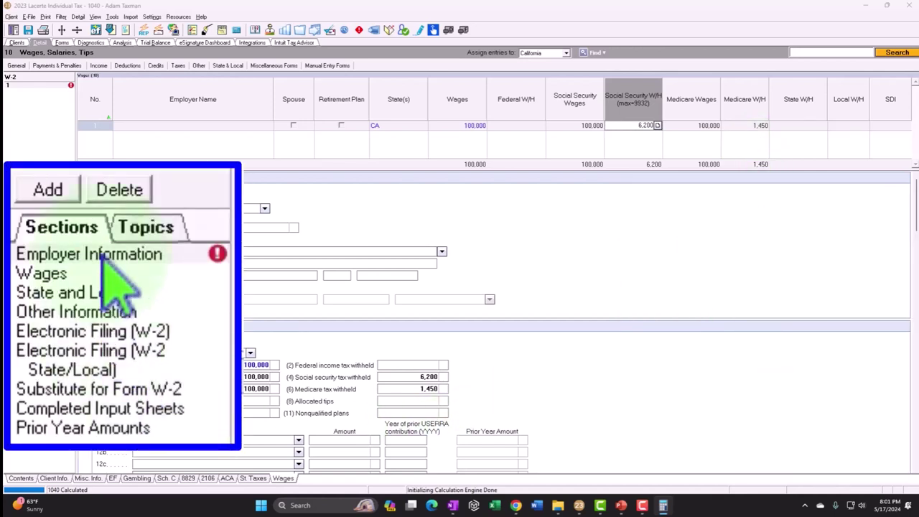
Step: Delete the W-2 entry from the Wages, Salaries, Tips input and return to the tax forms
{"action": "left_click", "coordinate": [119, 189]}
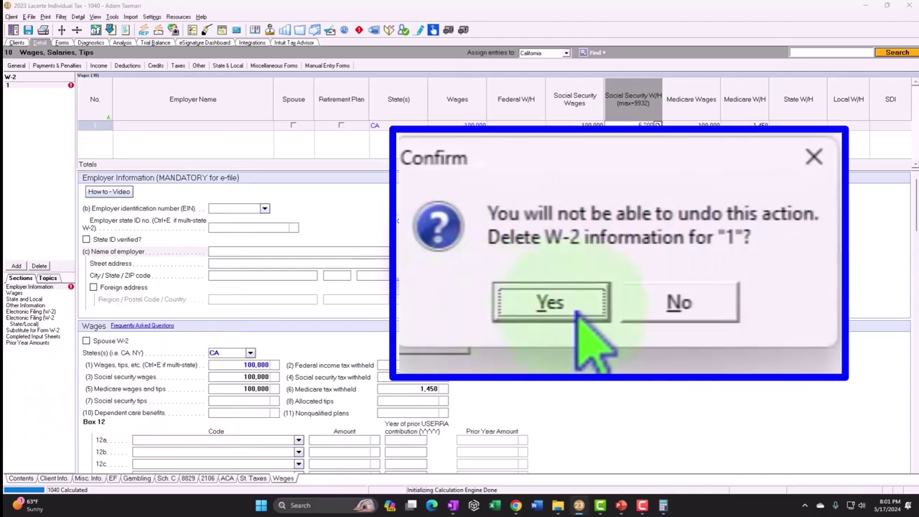
{"action": "left_click", "coordinate": [577, 314]}
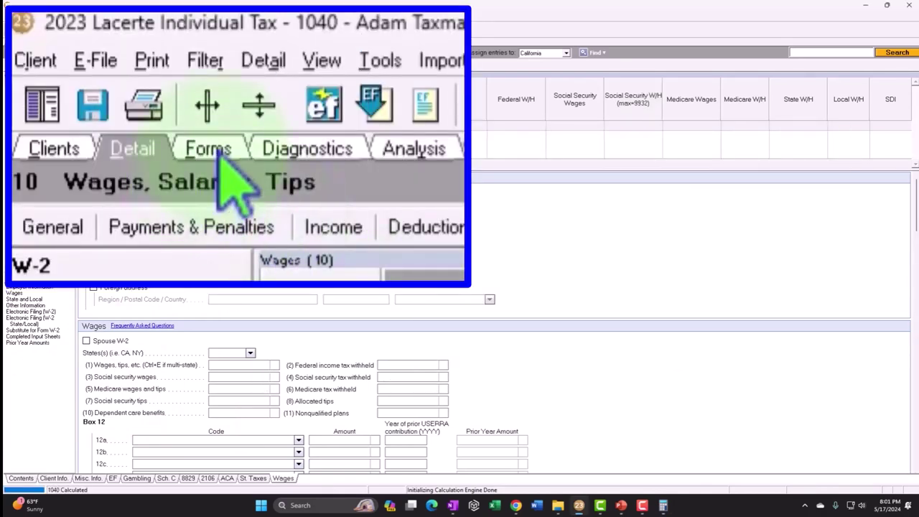
{"action": "left_click", "coordinate": [208, 149]}
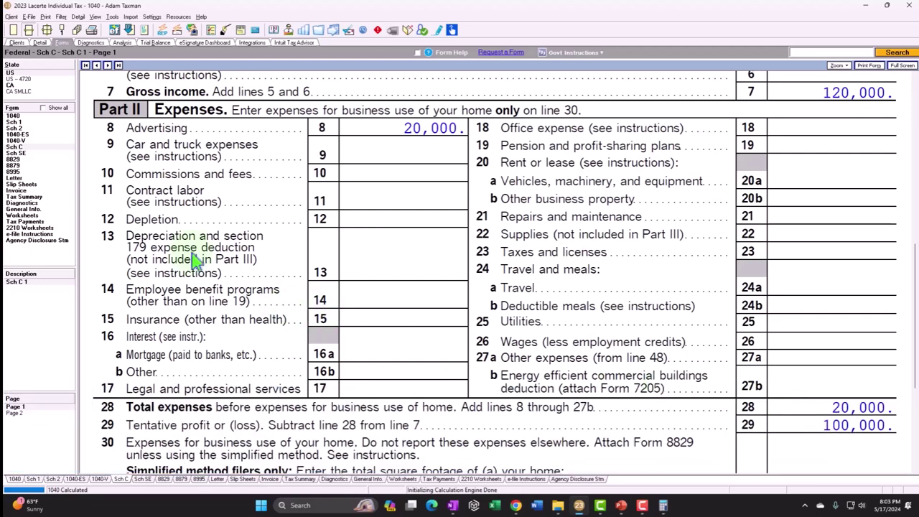
Step: Examine the Schedule SE Part I lines from net profit through self-employment tax
{"action": "left_click", "coordinate": [22, 154]}
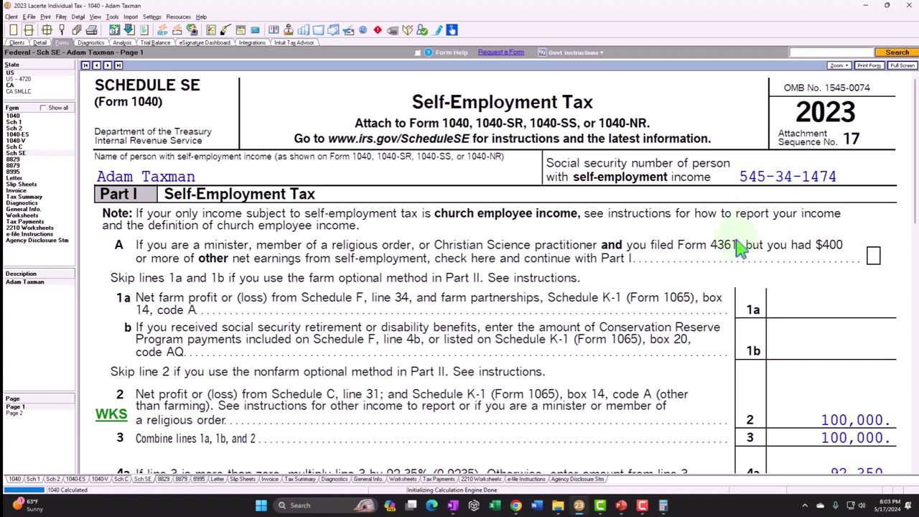
{"action": "scroll", "coordinate": [740, 245], "scroll_direction": "down", "scroll_amount": 5}
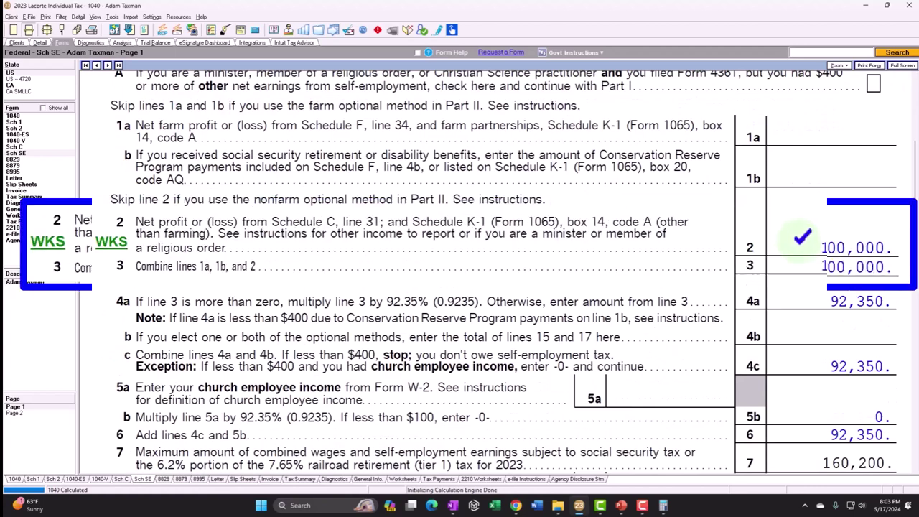
{"action": "scroll", "coordinate": [301, 270], "scroll_direction": "down", "scroll_amount": 2}
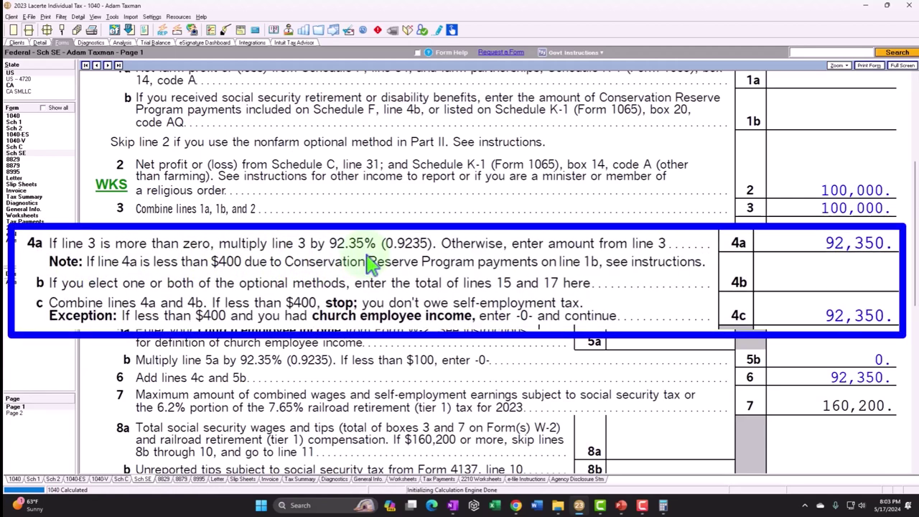
{"action": "scroll", "coordinate": [420, 262], "scroll_direction": "down", "scroll_amount": 2}
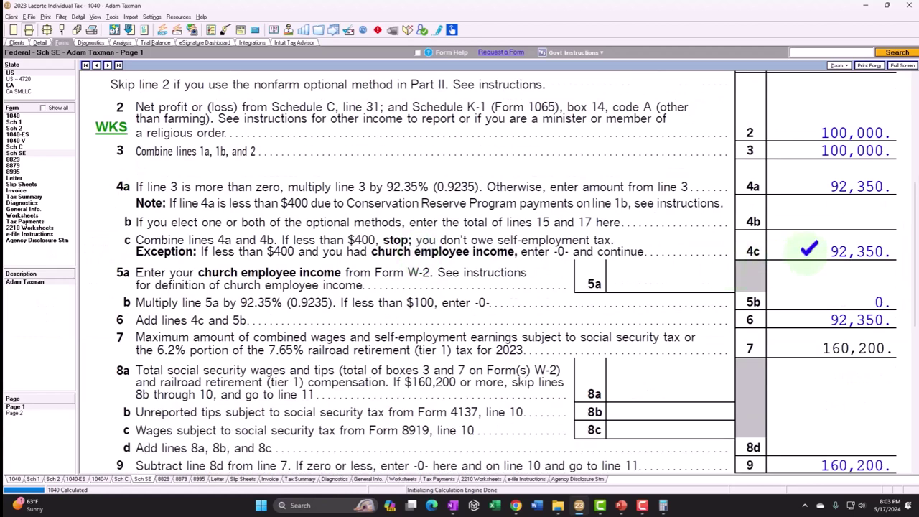
{"action": "scroll", "coordinate": [809, 248], "scroll_direction": "down", "scroll_amount": 2}
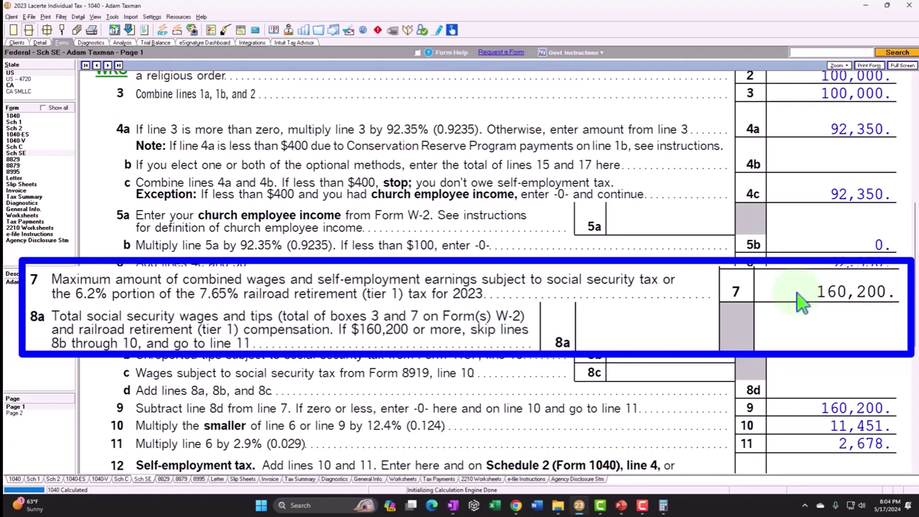
{"action": "scroll", "coordinate": [808, 298], "scroll_direction": "down", "scroll_amount": 2}
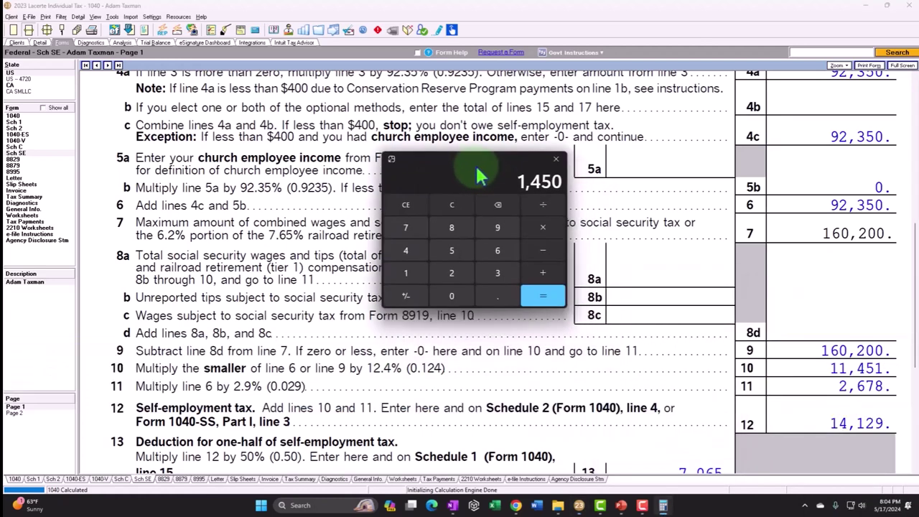
Step: Multiply the 92,350 from Schedule SE line 6 by 0.124 in Calculator to check line 10
{"action": "left_click_drag", "start_coordinate": [482, 178], "coordinate": [461, 147]}
{"action": "left_click", "coordinate": [444, 170]}
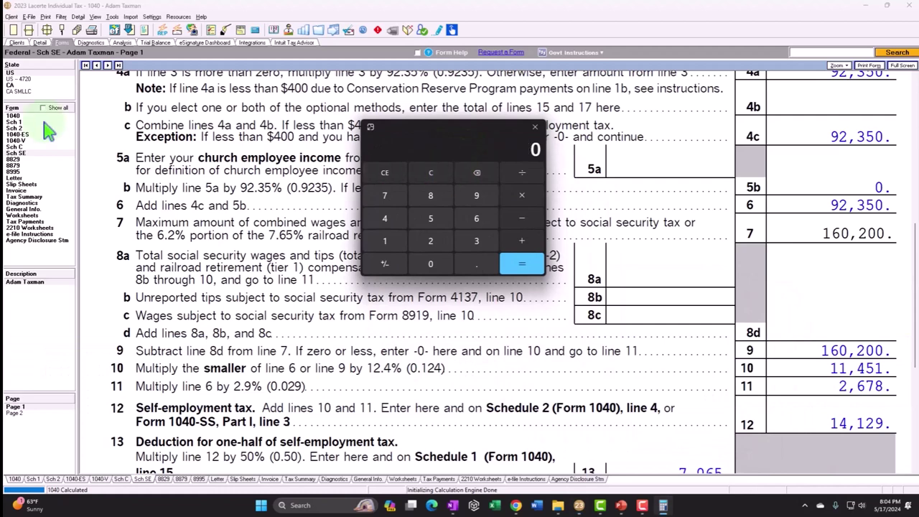
{"action": "type", "text": "0.062"}
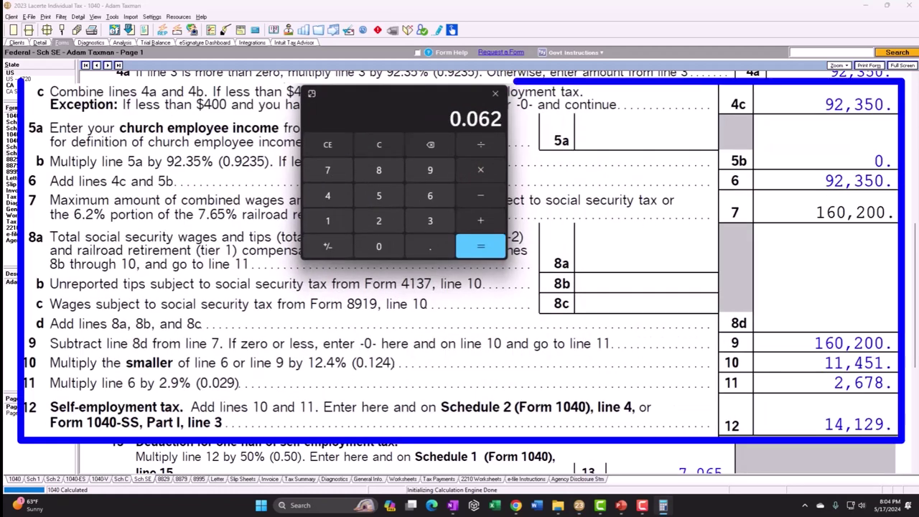
{"action": "key", "text": "Escape"}
{"action": "type", "text": "0.124"}
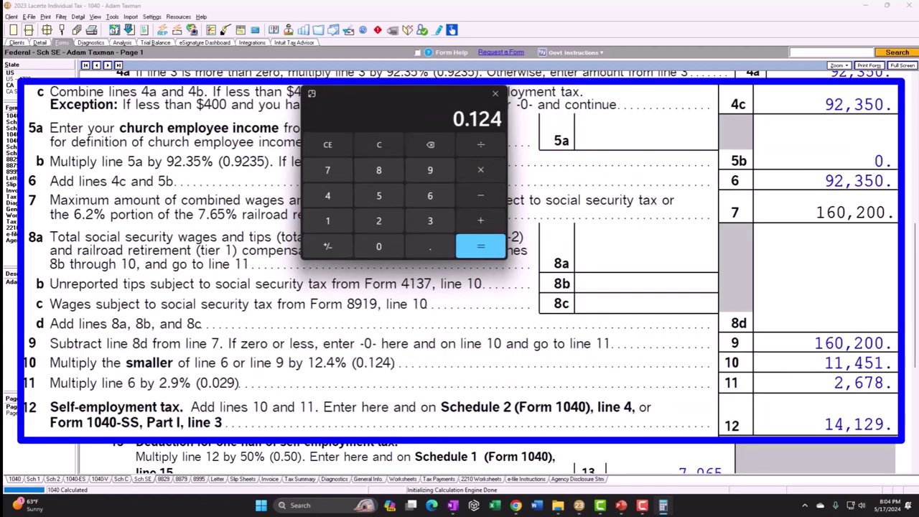
{"action": "left_click", "coordinate": [380, 144]}
{"action": "type", "text": "92350"}
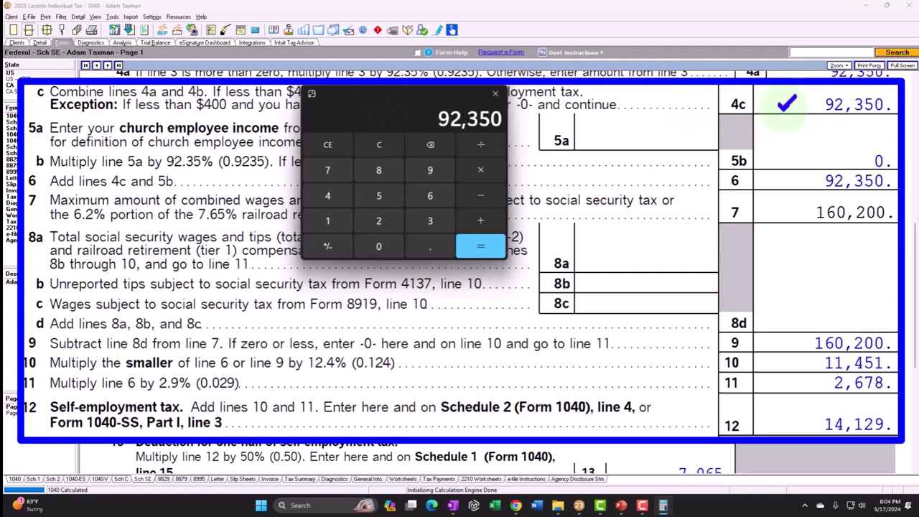
{"action": "type", "text": "*0.124"}
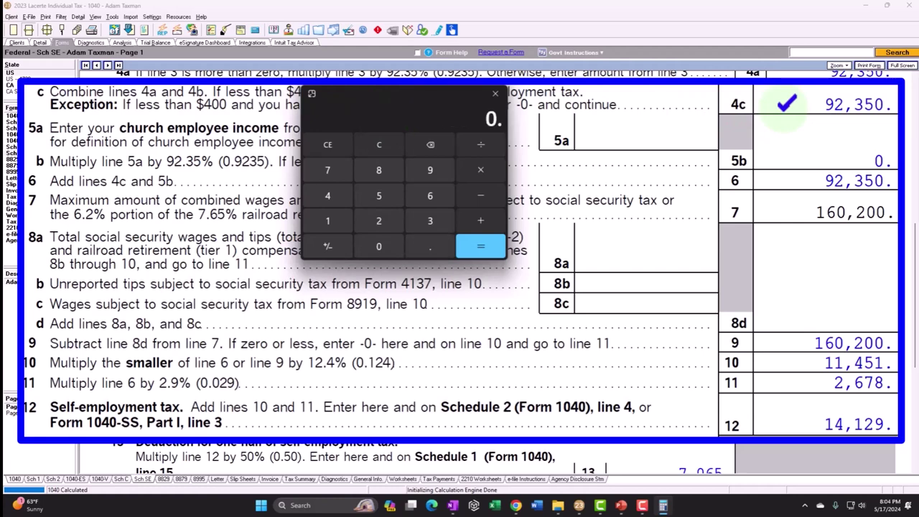
{"action": "key", "text": "Return"}
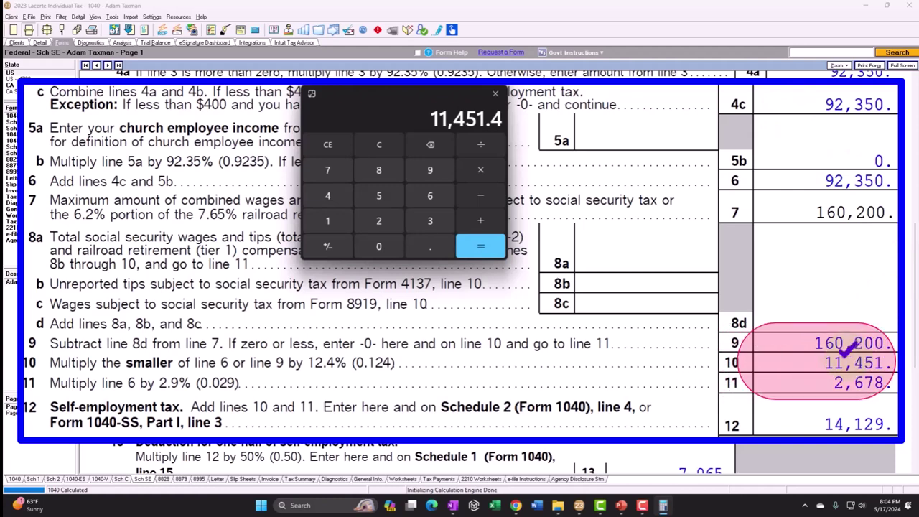
Step: Multiply 92,350 by 0.029 and add 11,451 to check the total self-employment tax
{"action": "left_click", "coordinate": [382, 145]}
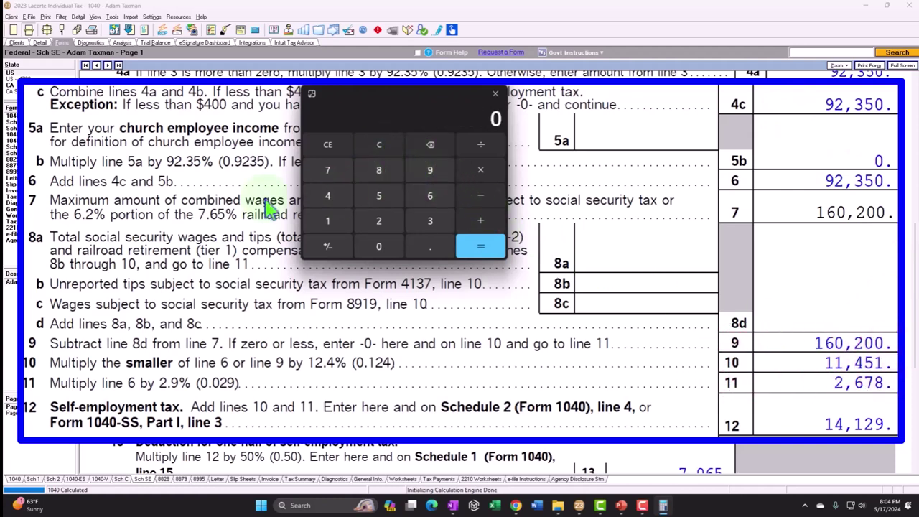
{"action": "type", "text": "92,350"}
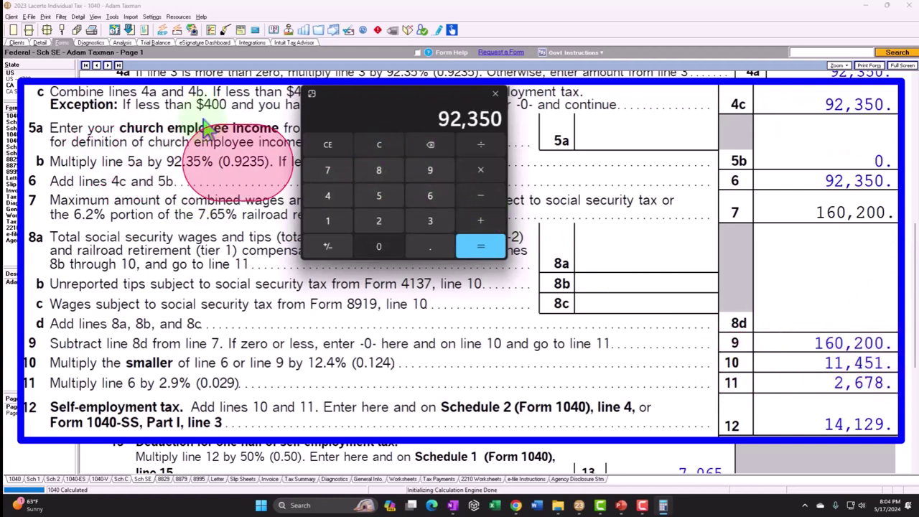
{"action": "type", "text": "*.029"}
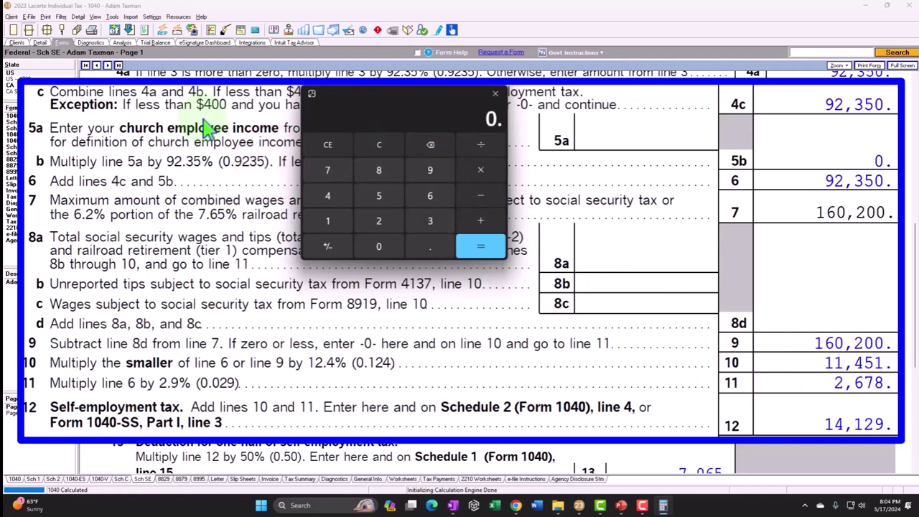
{"action": "key", "text": "Return"}
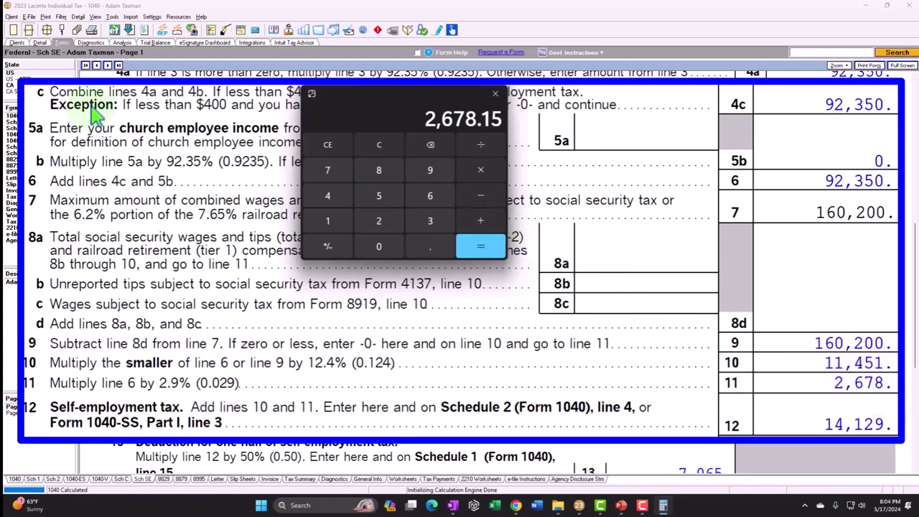
{"action": "type", "text": "11451"}
{"action": "key", "text": "Return"}
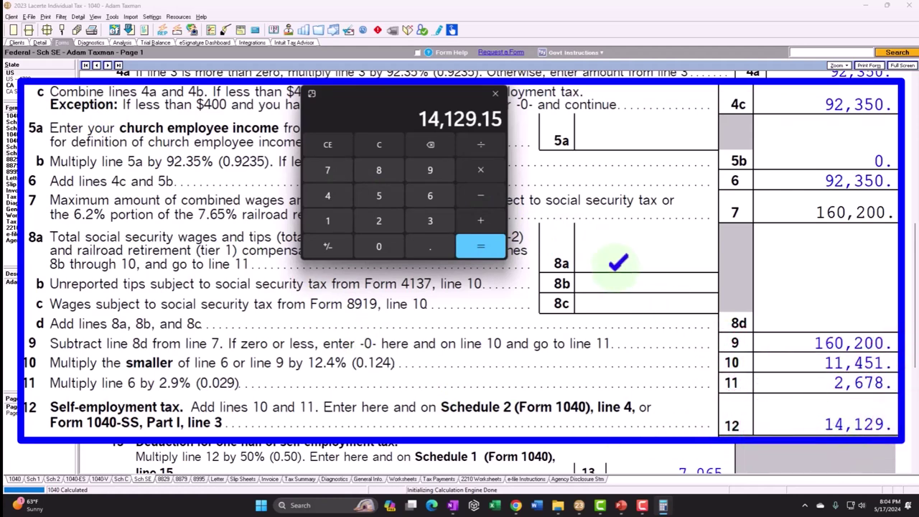
Step: Add the 0.124 Social Security rate and the 0.029 Medicare rate in Calculator
{"action": "left_click", "coordinate": [381, 147]}
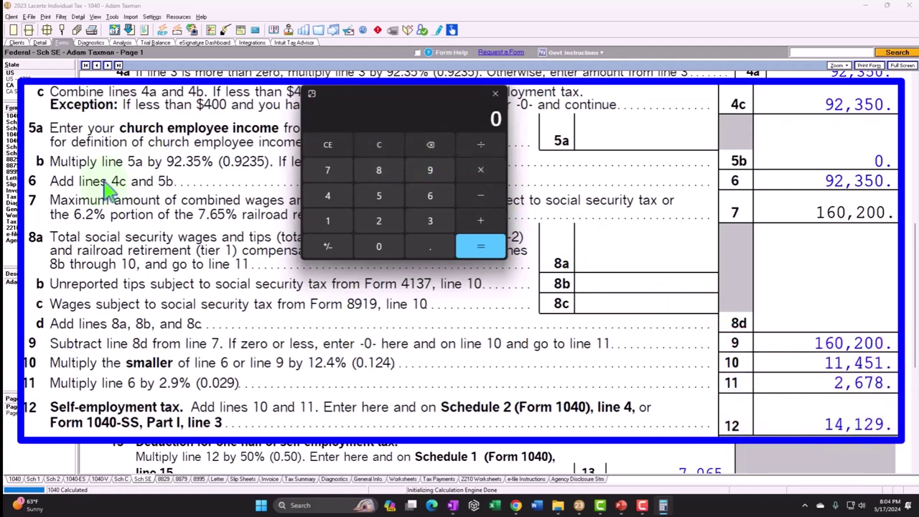
{"action": "type", "text": "12"}
{"action": "key", "text": "Escape"}
{"action": "type", "text": ".124"}
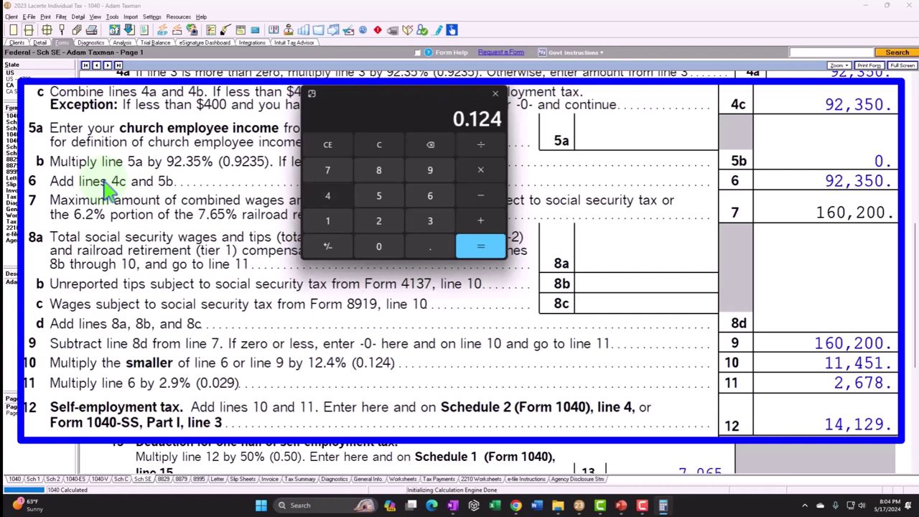
{"action": "key", "text": "Escape"}
{"action": "type", "text": "."}
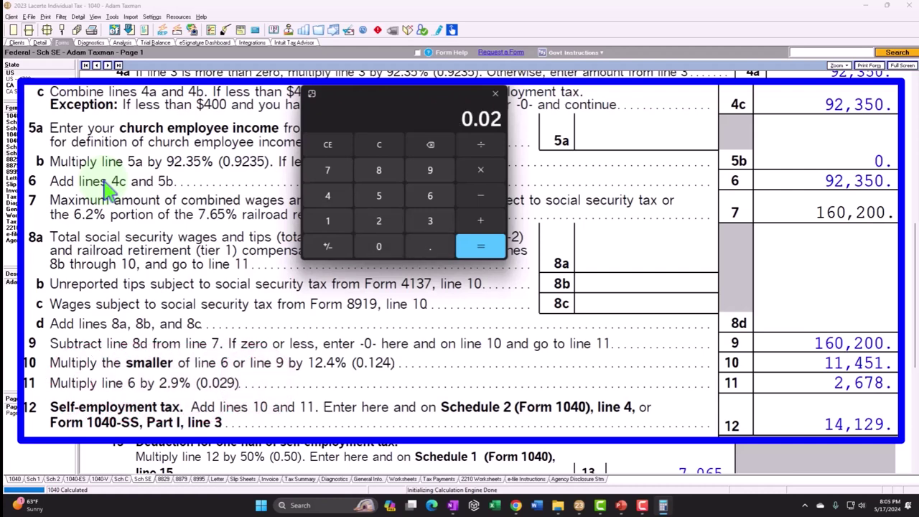
{"action": "type", "text": "9"}
{"action": "key", "text": "Return"}
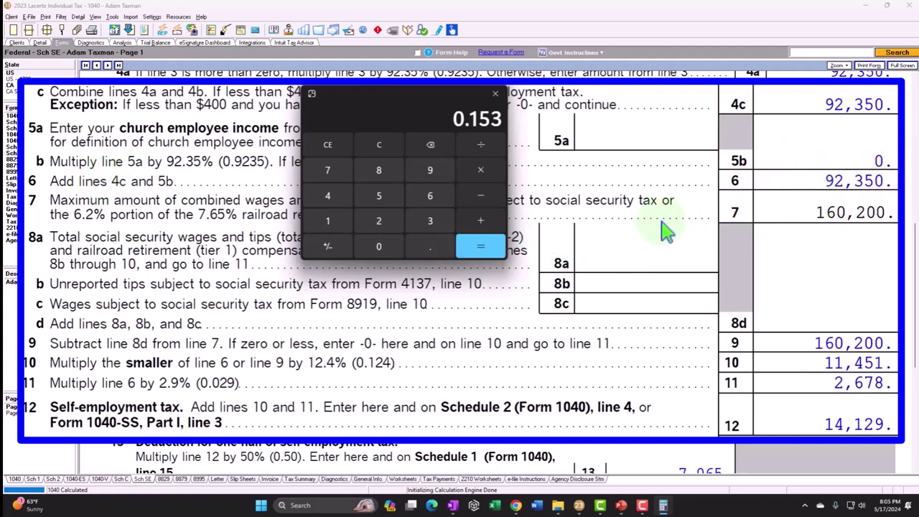
Step: Multiply the combined self-employment tax rate by 92,350
{"action": "left_click", "coordinate": [489, 171]}
{"action": "type", "text": "92350"}
{"action": "key", "text": "Return"}
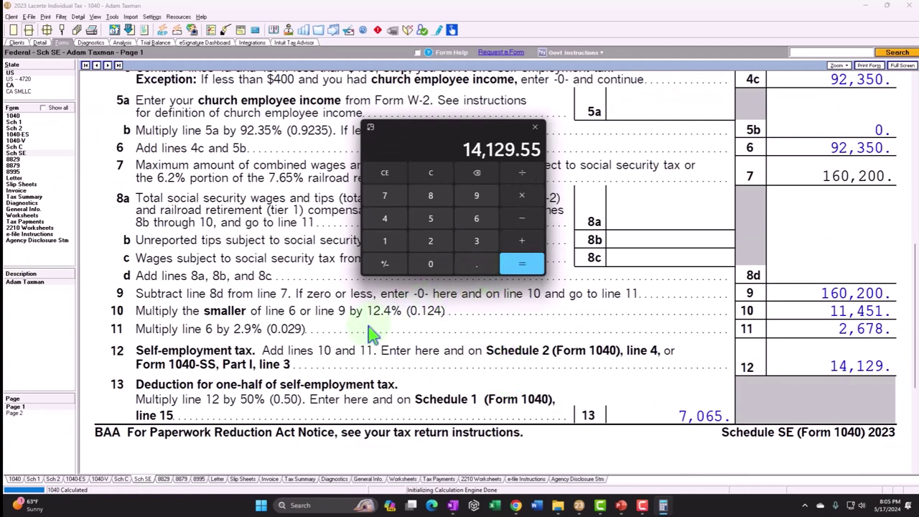
Step: Close Calculator and return to page 1 of Form 1040
{"action": "left_click", "coordinate": [535, 127]}
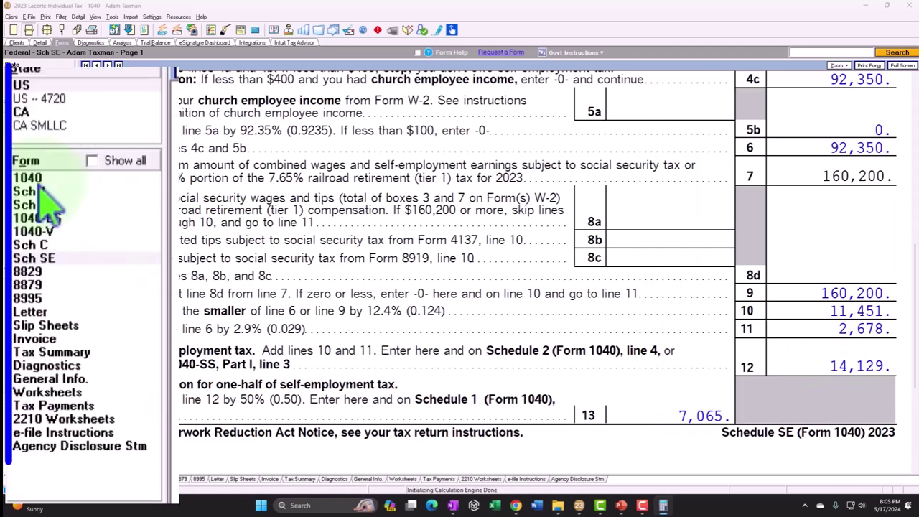
{"action": "left_click", "coordinate": [30, 178]}
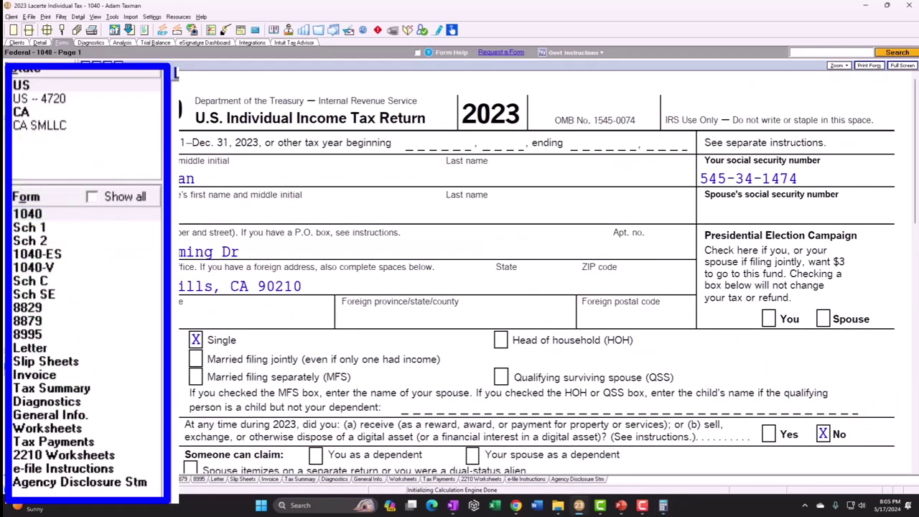
Step: Look over page 2 of Form 1040, and set Schedule C gross receipts or sales to 220,000 in the business income input
{"action": "scroll", "coordinate": [616, 349], "scroll_direction": "down", "scroll_amount": 3}
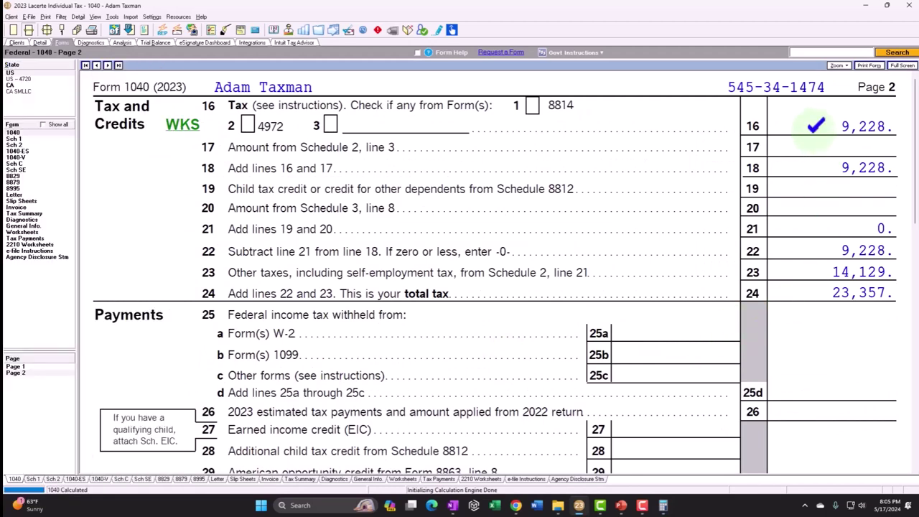
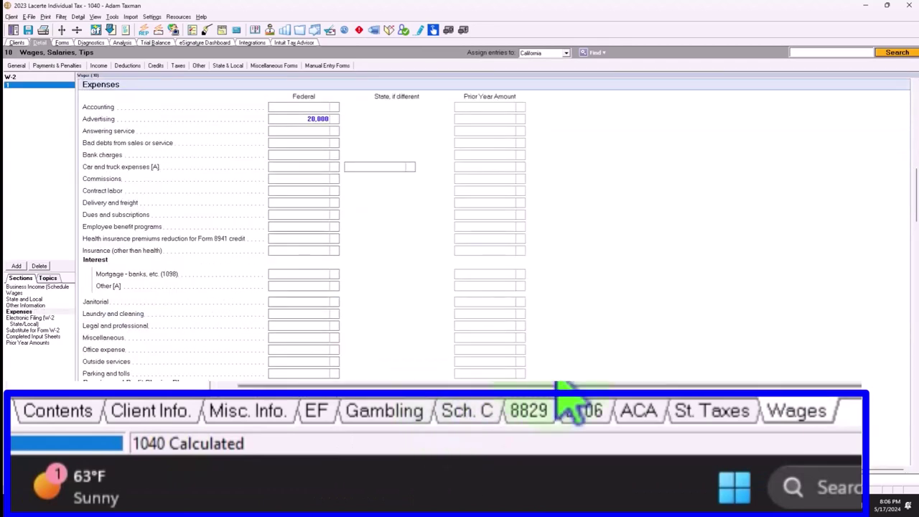
{"action": "scroll", "coordinate": [355, 205], "scroll_direction": "up", "scroll_amount": 5}
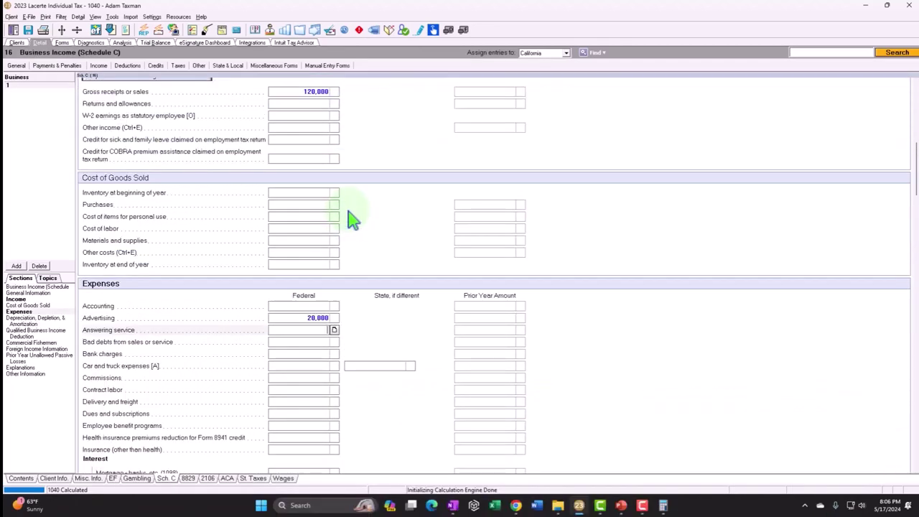
{"action": "left_click", "coordinate": [309, 93]}
{"action": "type", "text": "220000"}
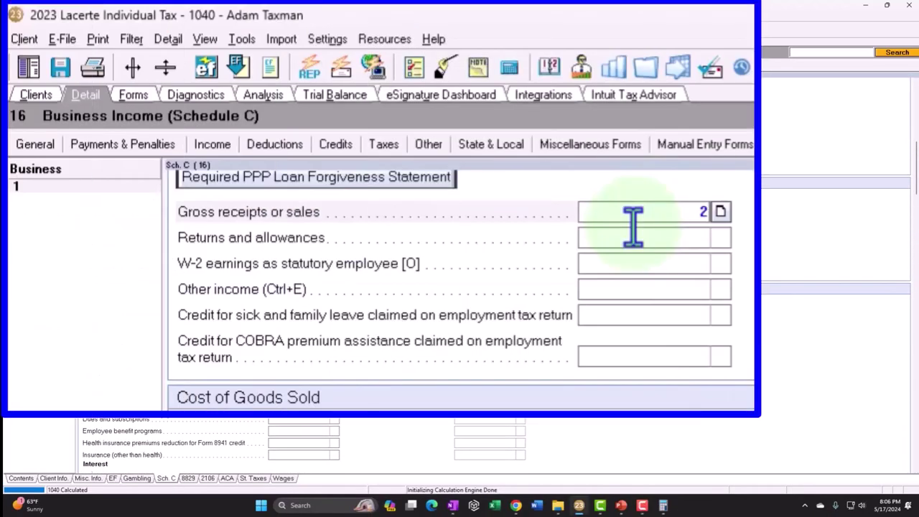
{"action": "key", "text": "Return"}
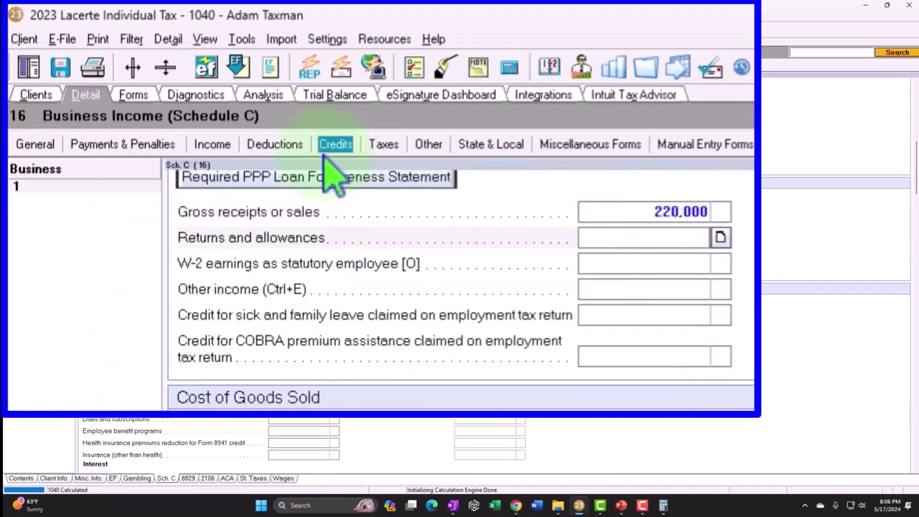
Step: Review the recalculated Schedule C form from gross receipts and advertising expense down to the tentative profit on line 29
{"action": "left_click", "coordinate": [61, 42]}
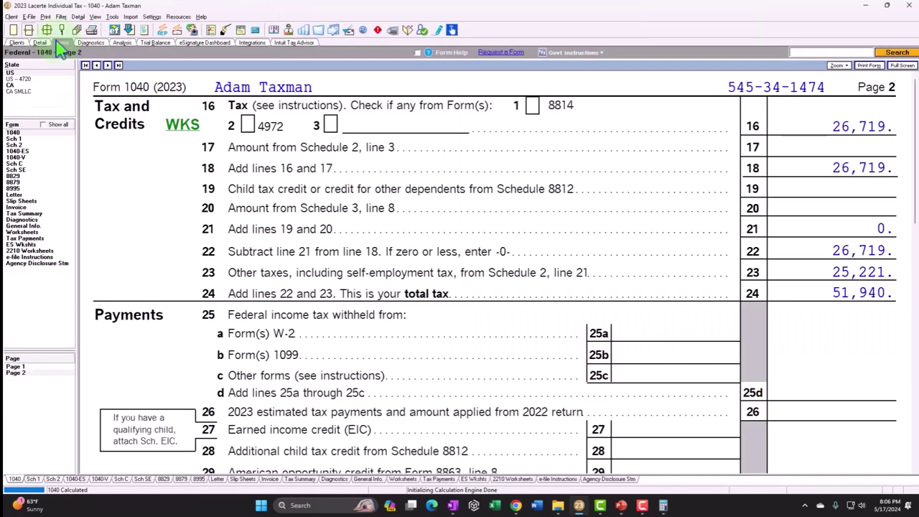
{"action": "left_click", "coordinate": [16, 163]}
{"action": "scroll", "coordinate": [472, 301], "scroll_direction": "down", "scroll_amount": 8}
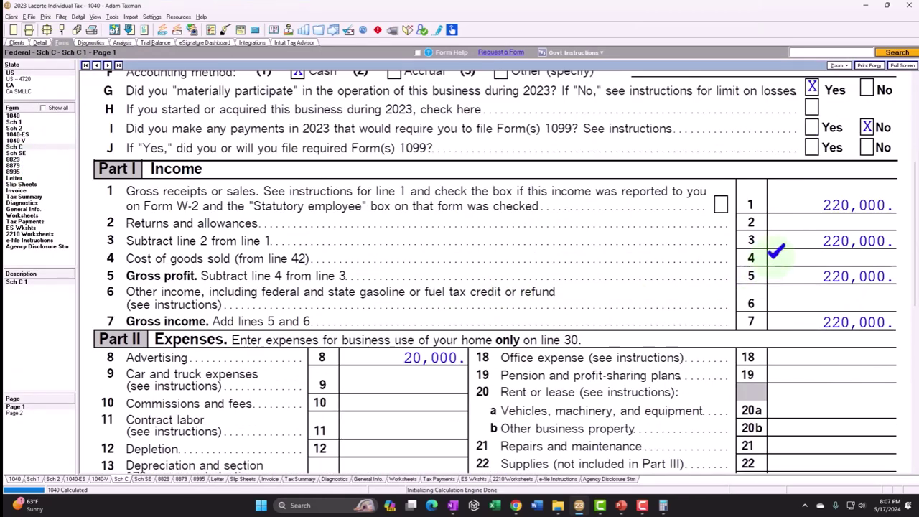
{"action": "scroll", "coordinate": [777, 252], "scroll_direction": "down", "scroll_amount": 2}
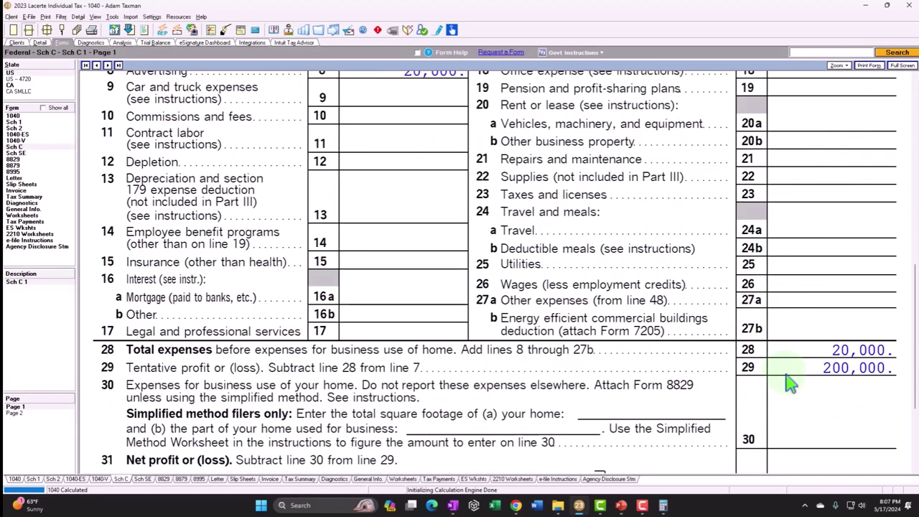
Step: Examine Schedule SE from the line 2 net profit through the Social Security earnings maximum, self-employment tax and one-half deduction
{"action": "left_click", "coordinate": [32, 153]}
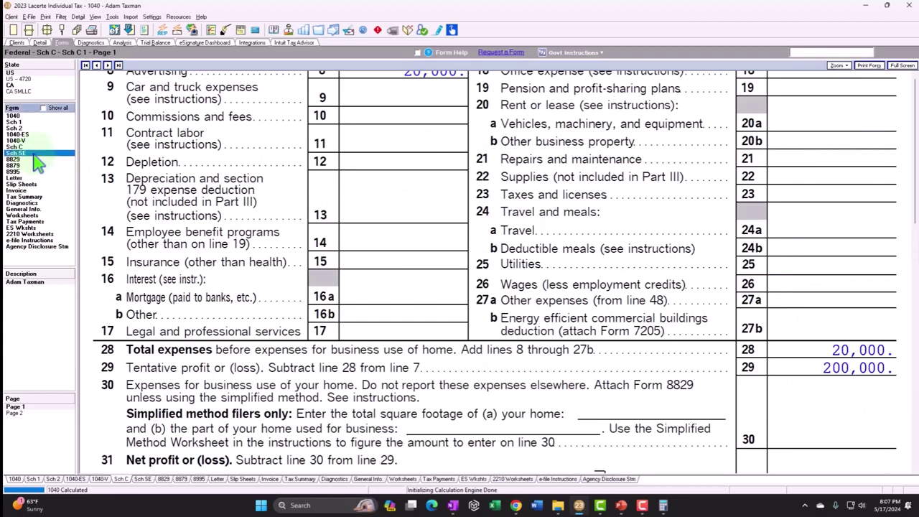
{"action": "scroll", "coordinate": [517, 251], "scroll_direction": "down", "scroll_amount": 7}
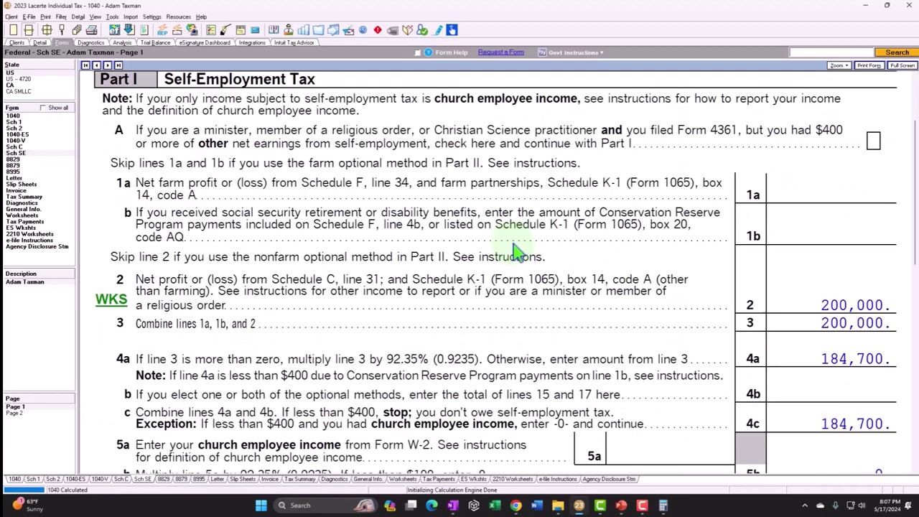
{"action": "scroll", "coordinate": [517, 251], "scroll_direction": "down", "scroll_amount": 2}
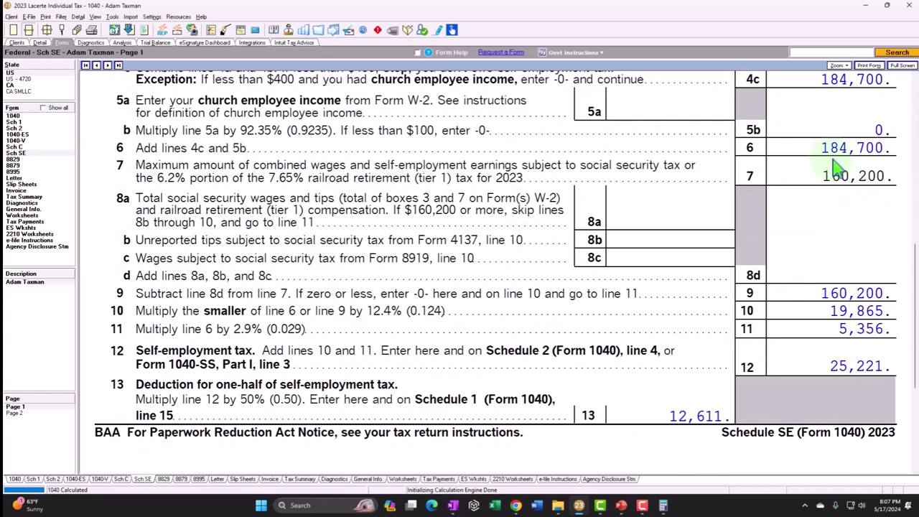
{"action": "scroll", "coordinate": [835, 166], "scroll_direction": "up", "scroll_amount": 5}
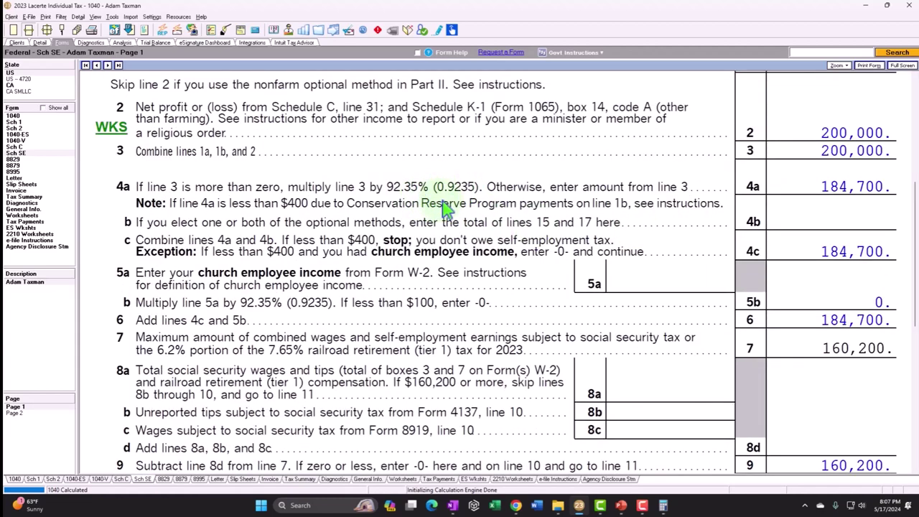
{"action": "scroll", "coordinate": [445, 208], "scroll_direction": "down", "scroll_amount": 3}
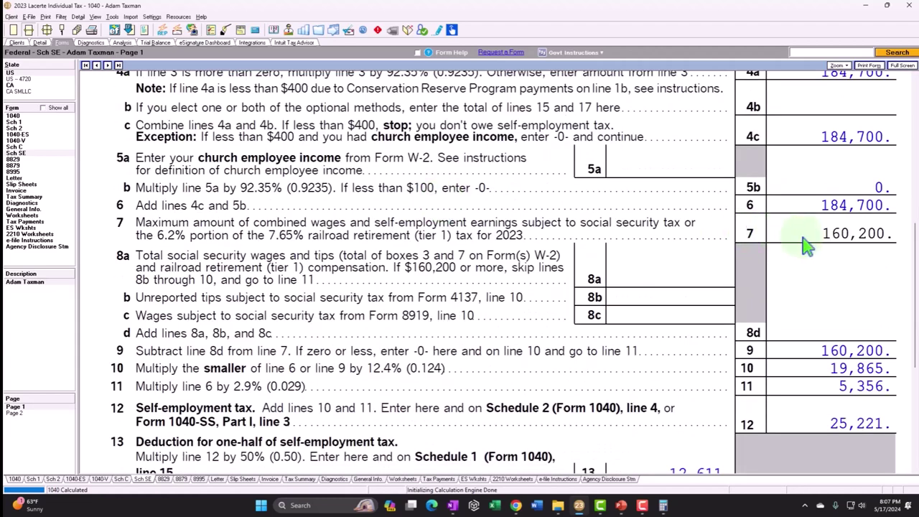
{"action": "scroll", "coordinate": [824, 247], "scroll_direction": "down", "scroll_amount": 2}
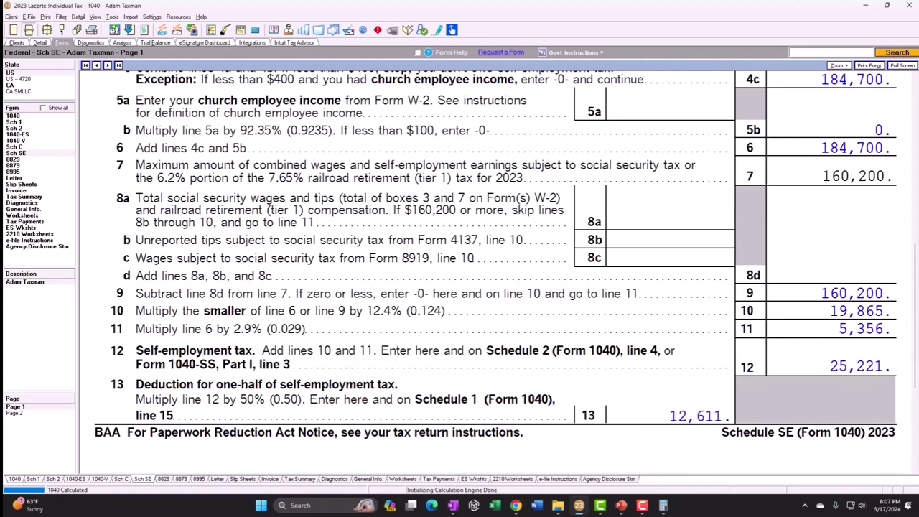
Step: Multiply 160,200 by 0.124 in Calculator to check the Social Security portion on Schedule SE line 10
{"action": "left_click", "coordinate": [663, 505]}
{"action": "left_click_drag", "start_coordinate": [698, 143], "coordinate": [561, 97]}
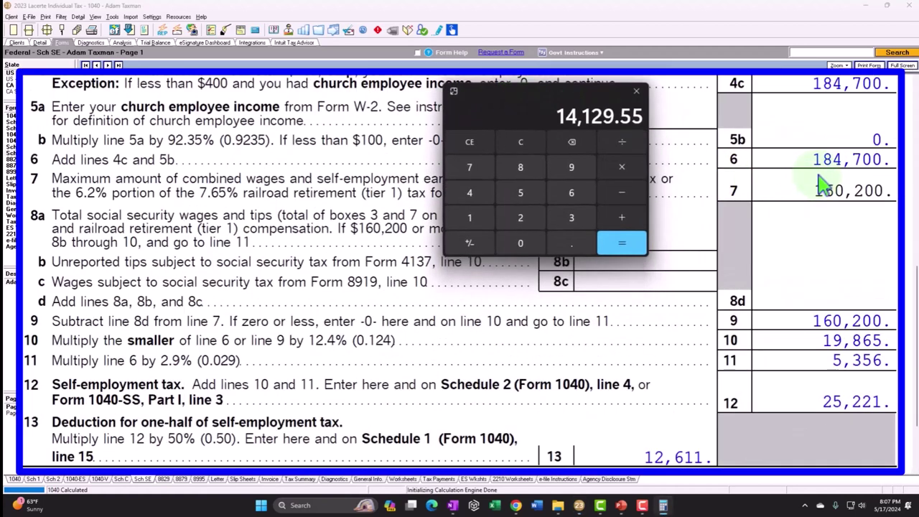
{"action": "left_click", "coordinate": [732, 160]}
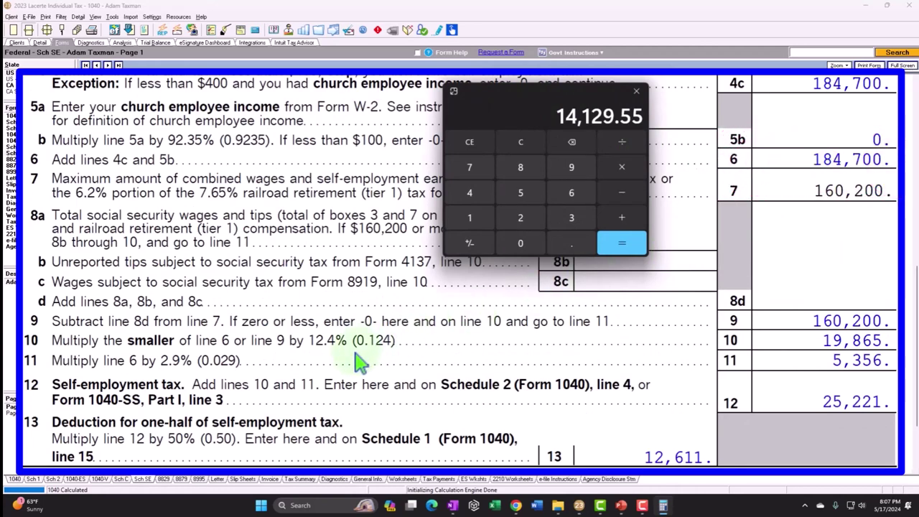
{"action": "left_click", "coordinate": [530, 142]}
{"action": "type", "text": "160200"}
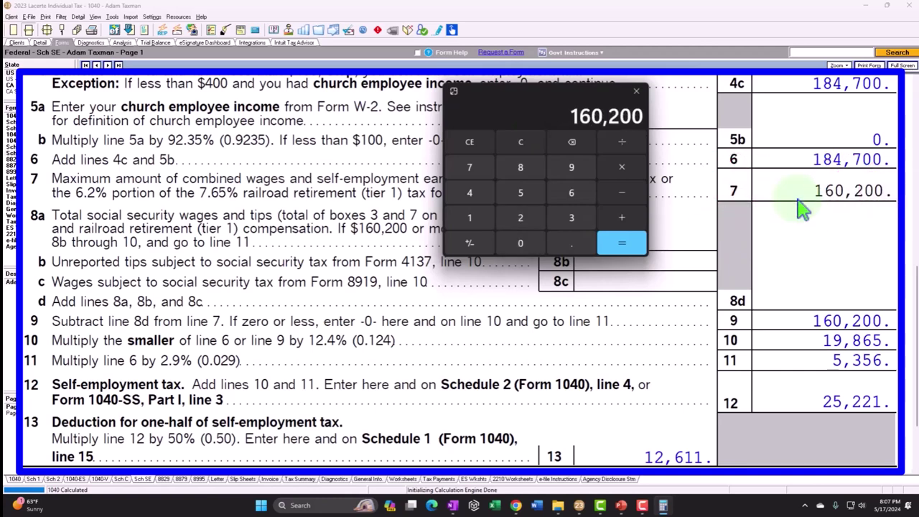
{"action": "type", "text": "*.124"}
{"action": "key", "text": "Return"}
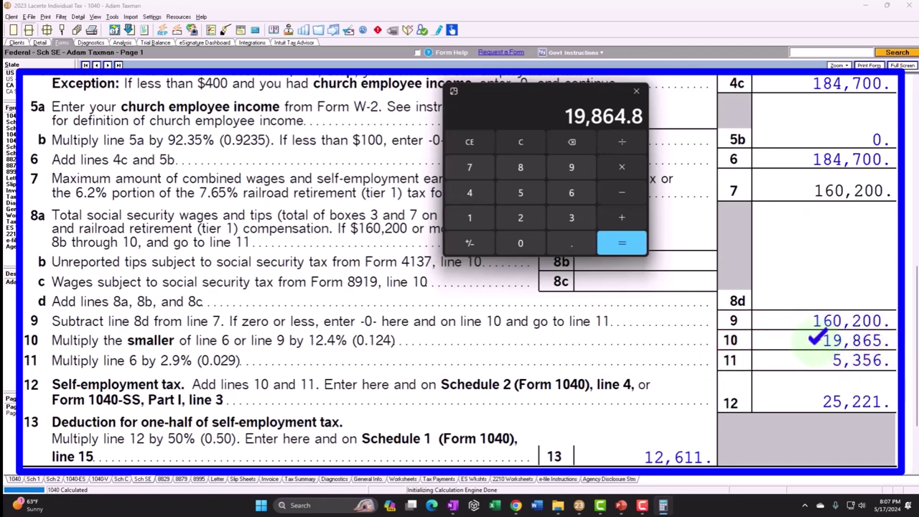
Step: Multiply 184,700 by 0.029 to check the Medicare portion on Schedule SE line 11
{"action": "left_click", "coordinate": [528, 142]}
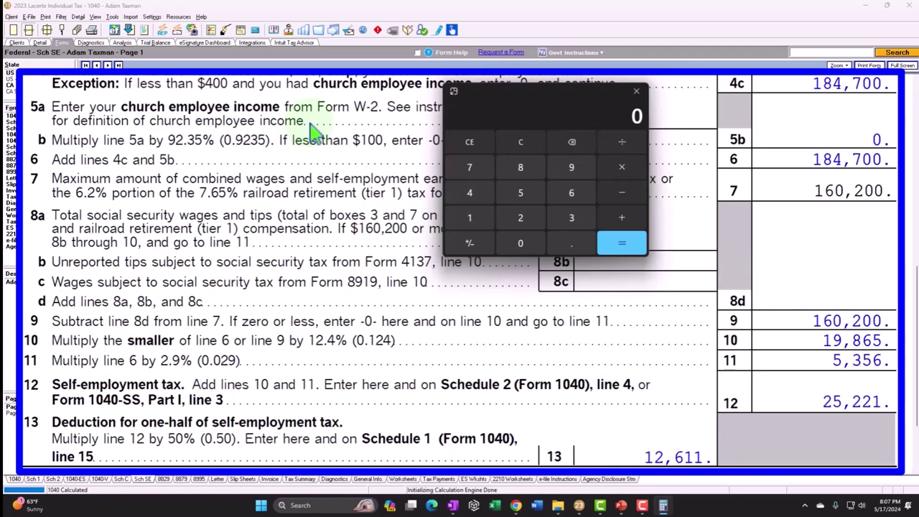
{"action": "type", "text": "184700"}
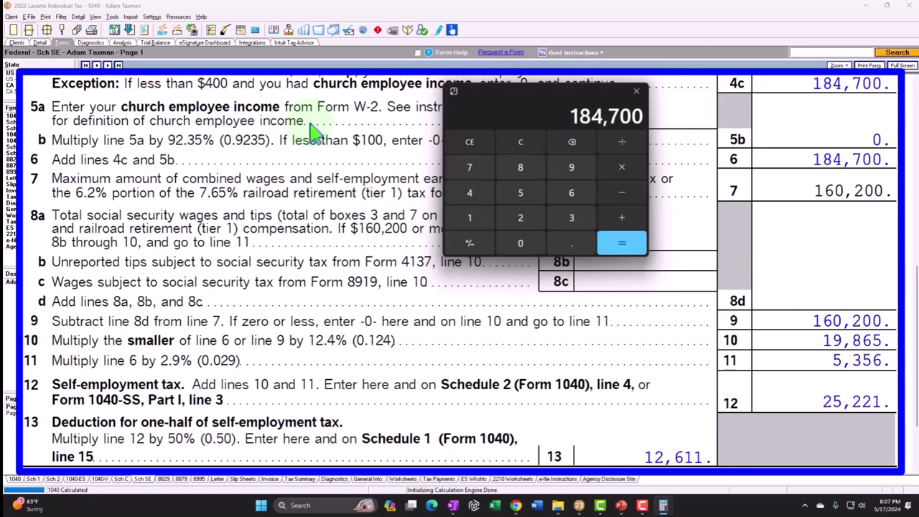
{"action": "key", "text": "Escape"}
{"action": "type", "text": ".029"}
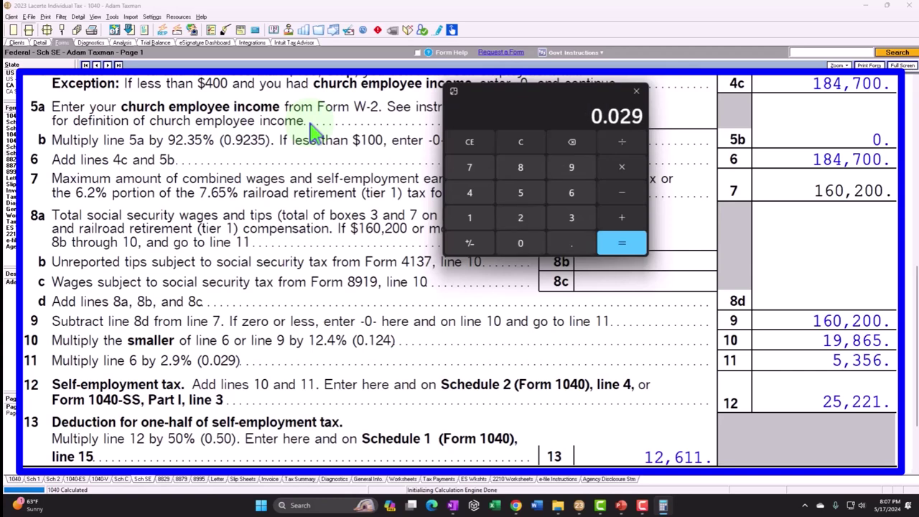
{"action": "key", "text": "Return"}
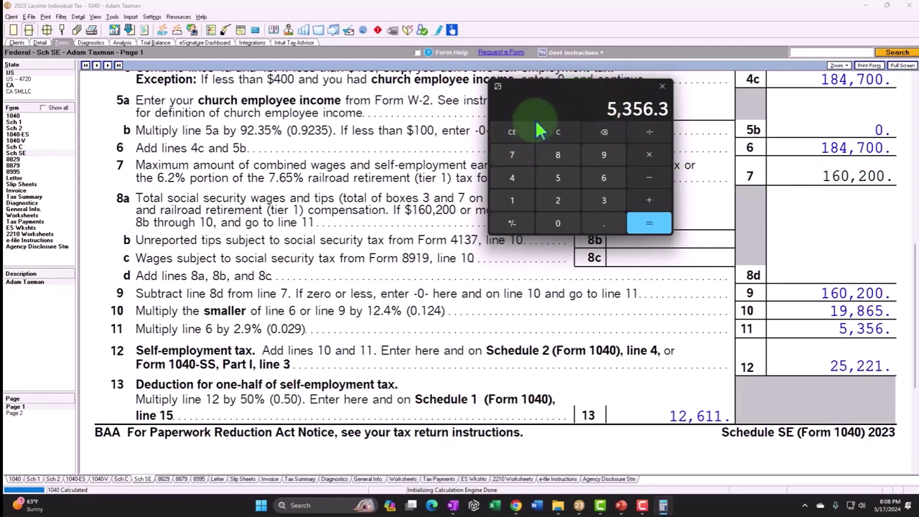
Step: Move the Calculator window clear of the Schedule SE tax computation lines
{"action": "left_click_drag", "start_coordinate": [557, 91], "coordinate": [218, 199]}
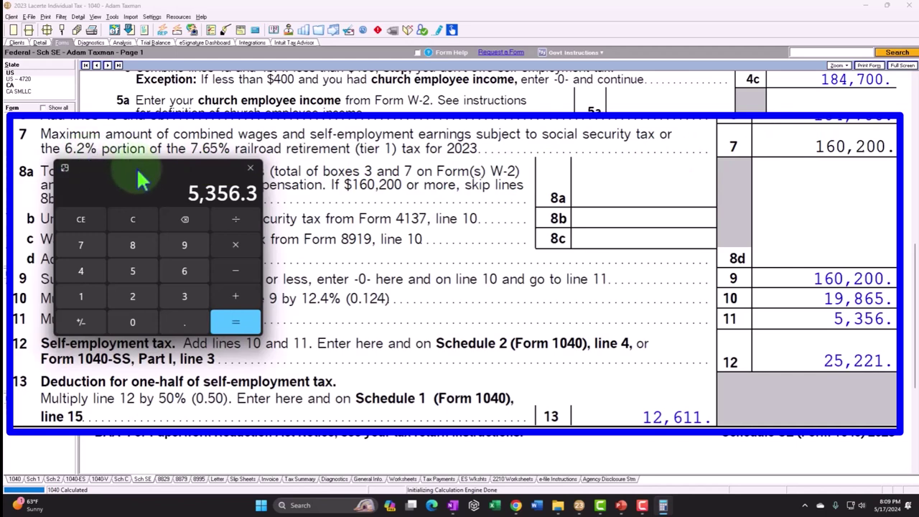
{"action": "left_click_drag", "start_coordinate": [140, 180], "coordinate": [268, 245]}
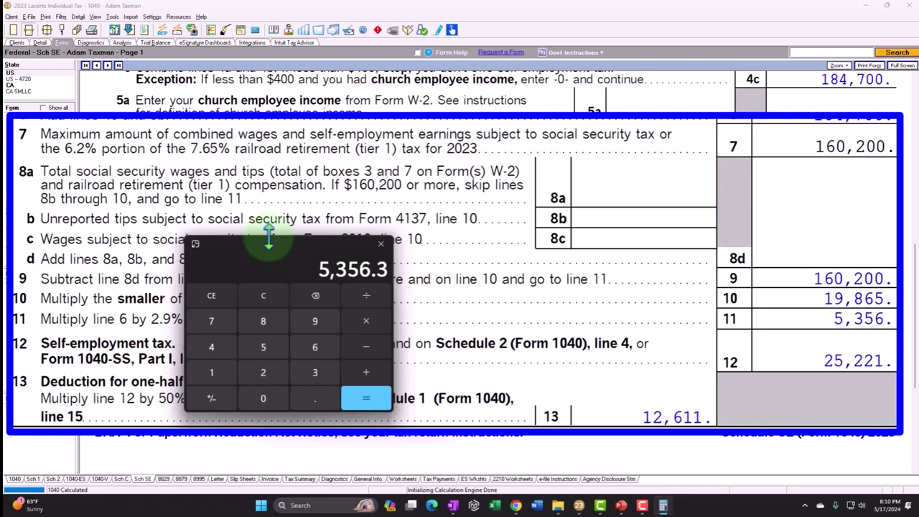
{"action": "left_click_drag", "start_coordinate": [273, 246], "coordinate": [918, 201]}
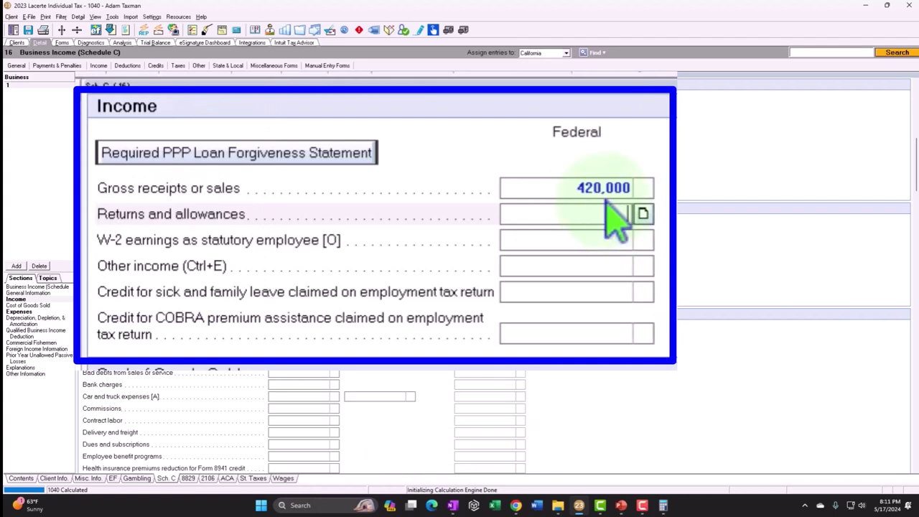
Step: Review the recalculated Schedule SE for gross receipts of 420,000, comparing lines 6 and 7 and the tax on lines 10 to 12
{"action": "left_click", "coordinate": [62, 42]}
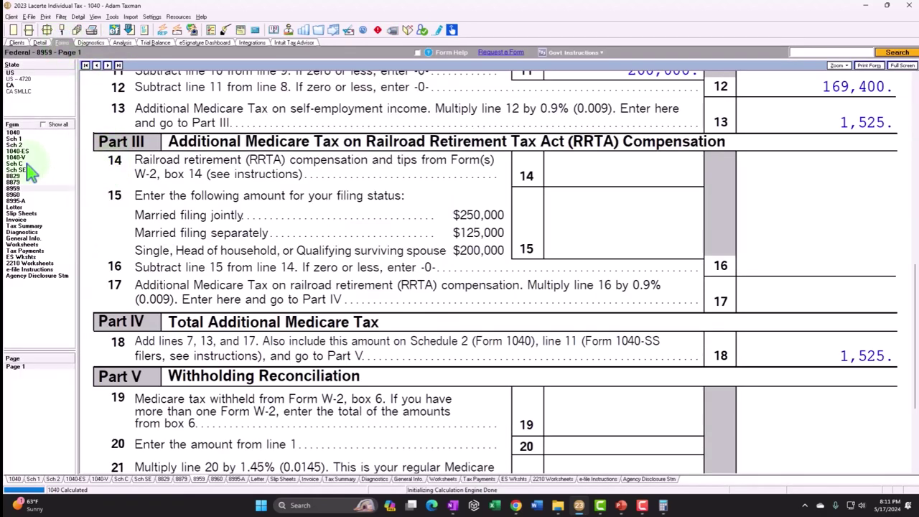
{"action": "left_click", "coordinate": [18, 125]}
{"action": "scroll", "coordinate": [481, 324], "scroll_direction": "down", "scroll_amount": 10}
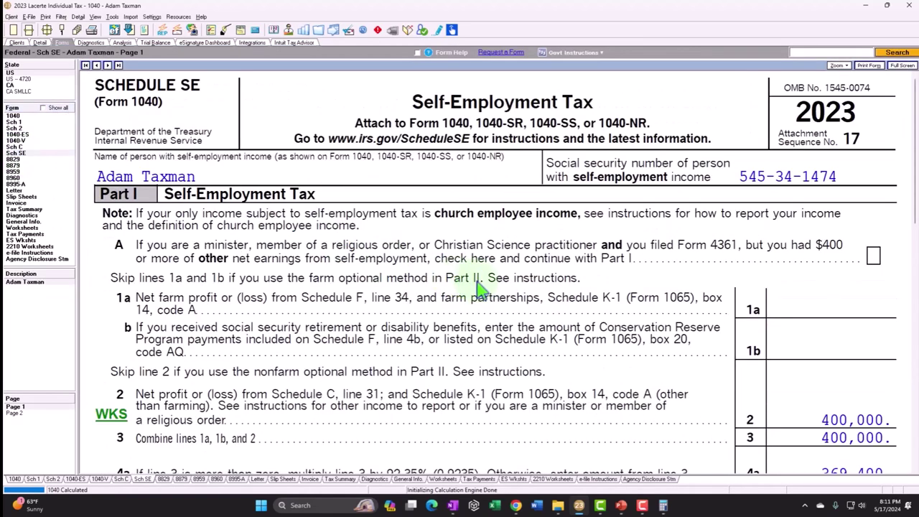
{"action": "scroll", "coordinate": [480, 288], "scroll_direction": "down", "scroll_amount": 6}
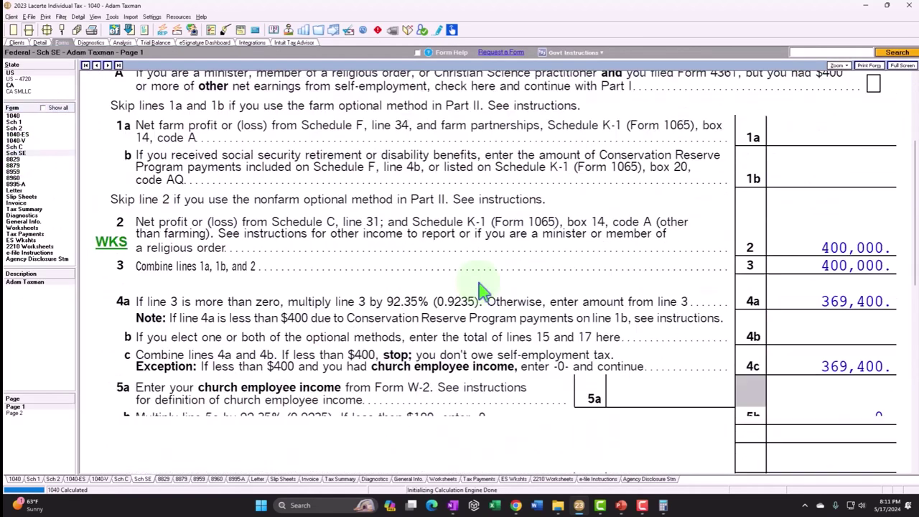
{"action": "scroll", "coordinate": [481, 288], "scroll_direction": "down", "scroll_amount": 2}
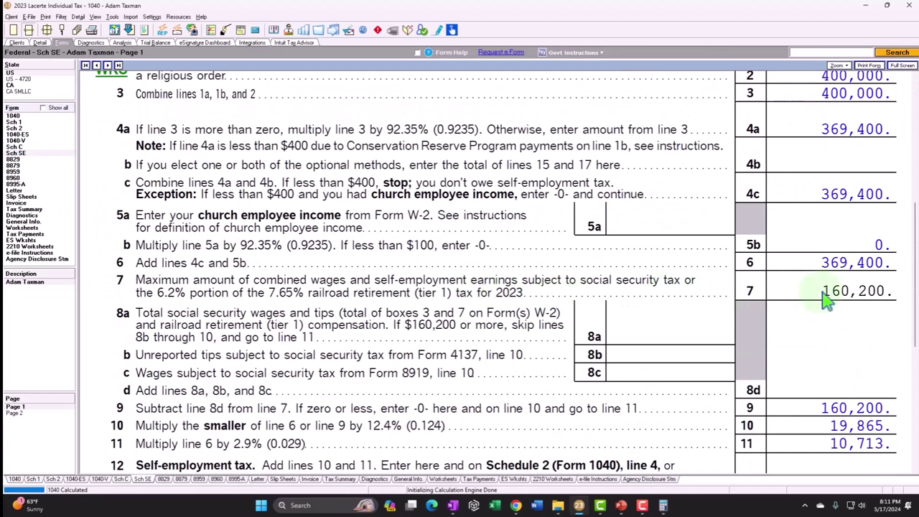
{"action": "scroll", "coordinate": [826, 301], "scroll_direction": "down", "scroll_amount": 2}
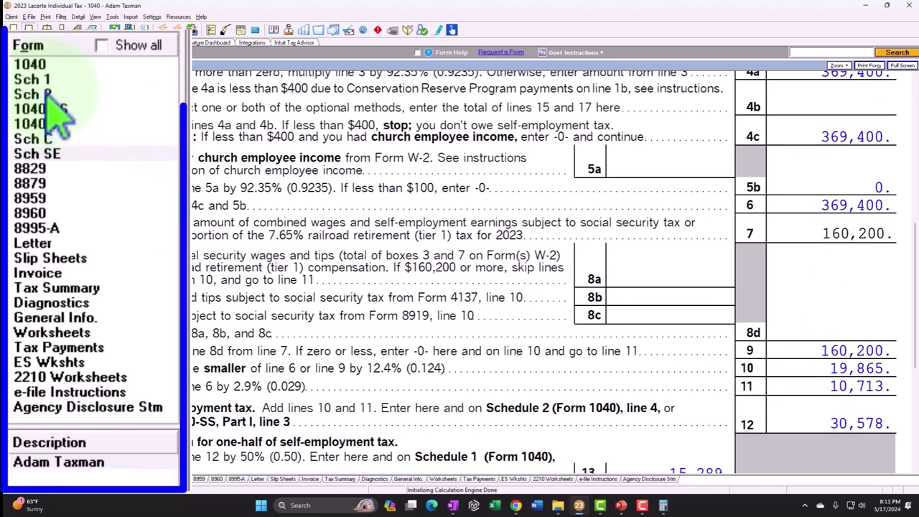
Step: Check Schedule 2 for the self-employment tax on line 4 and the Additional Medicare Tax on line 11
{"action": "left_click", "coordinate": [16, 144]}
{"action": "scroll", "coordinate": [502, 279], "scroll_direction": "down", "scroll_amount": 2}
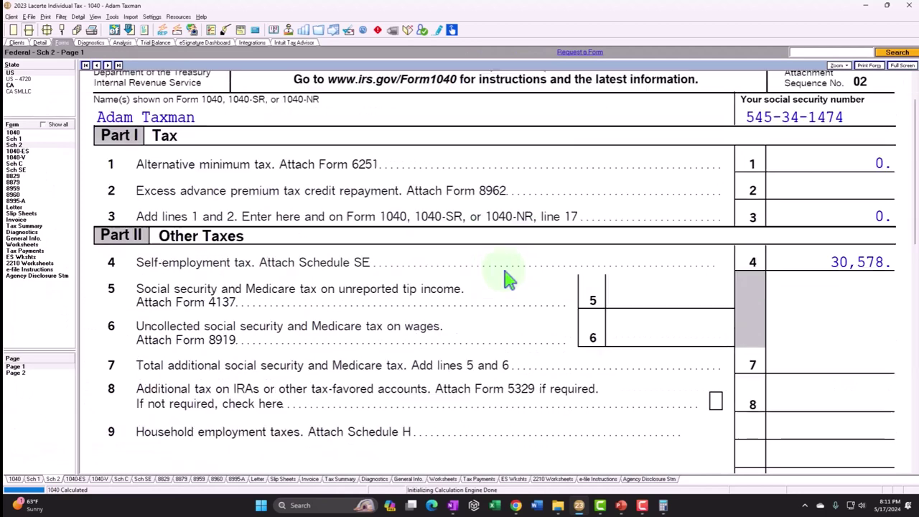
{"action": "scroll", "coordinate": [772, 262], "scroll_direction": "down", "scroll_amount": 5}
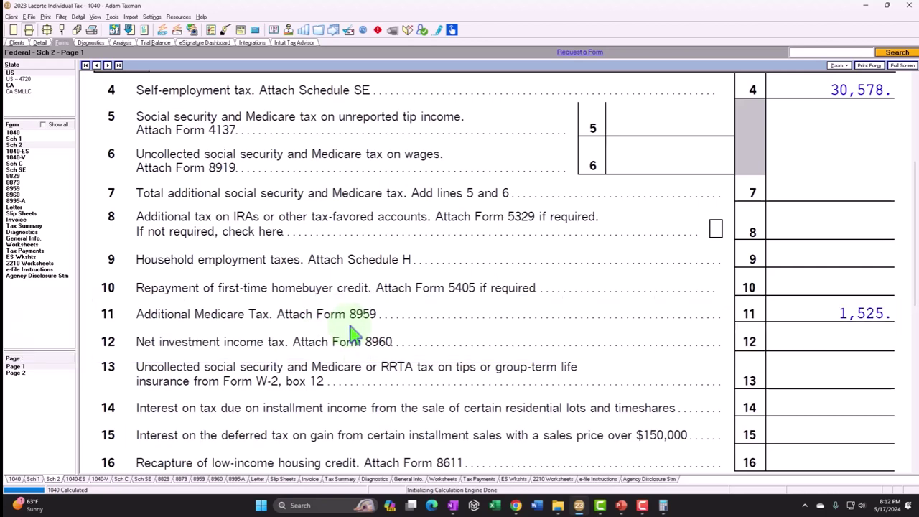
Step: Examine how Form 8959 computes the Additional Medicare Tax on self-employment income and carries it to the Part IV total
{"action": "left_click", "coordinate": [13, 188]}
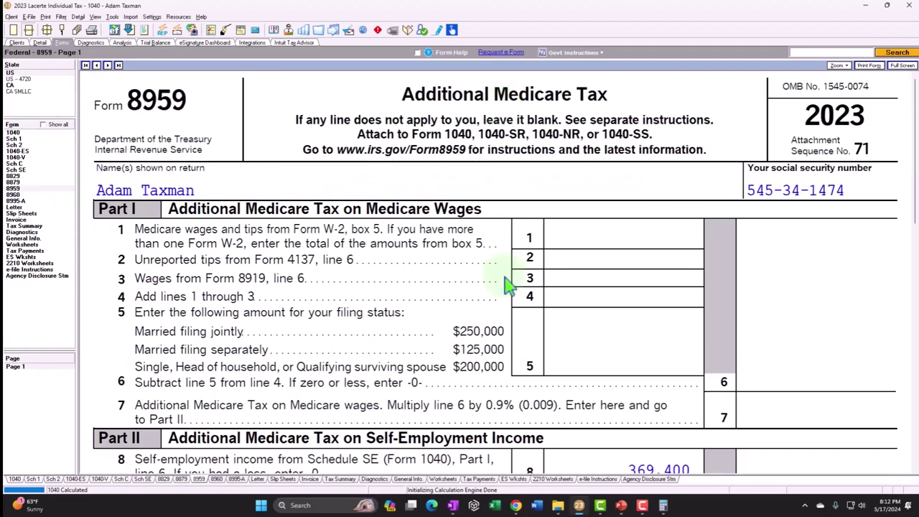
{"action": "scroll", "coordinate": [510, 287], "scroll_direction": "down", "scroll_amount": 10}
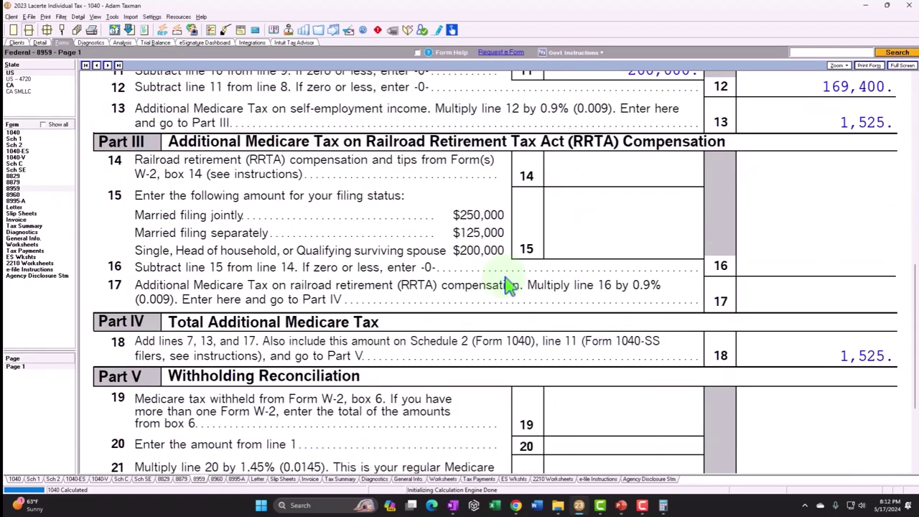
{"action": "scroll", "coordinate": [510, 286], "scroll_direction": "down", "scroll_amount": 3}
{"action": "scroll", "coordinate": [510, 285], "scroll_direction": "down", "scroll_amount": 1}
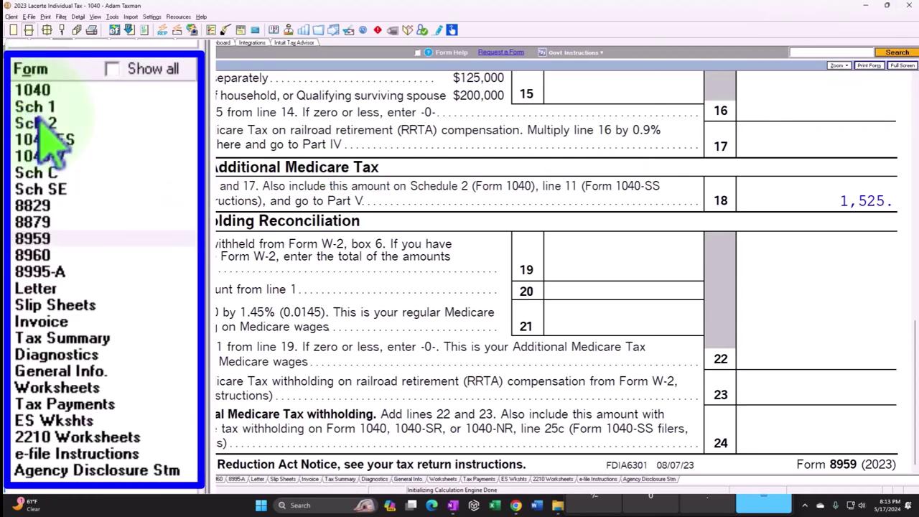
Step: Return to the Schedule C input and set gross receipts or sales to 120,000
{"action": "left_click", "coordinate": [43, 43]}
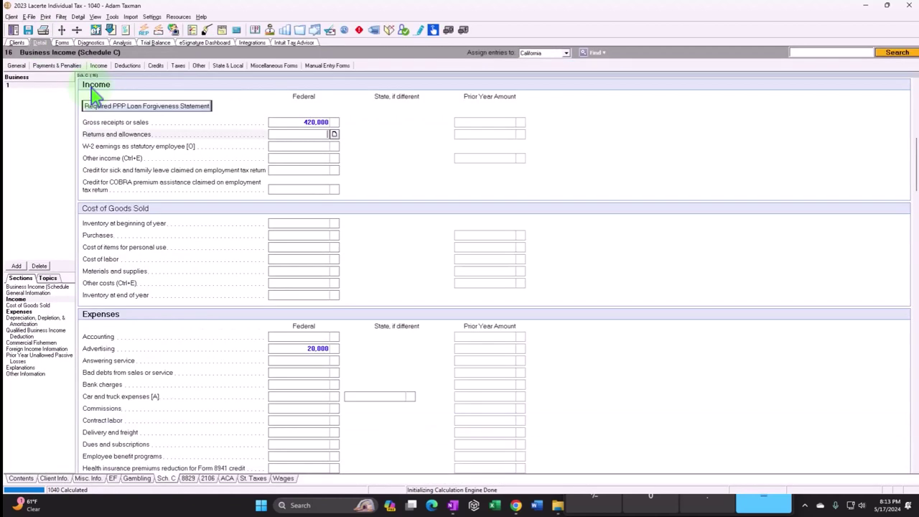
{"action": "left_click", "coordinate": [539, 188]}
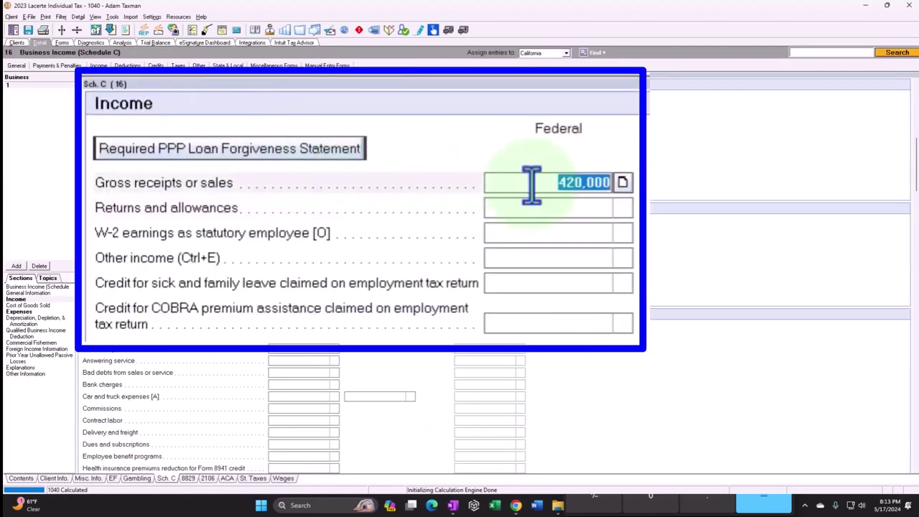
{"action": "type", "text": "1"}
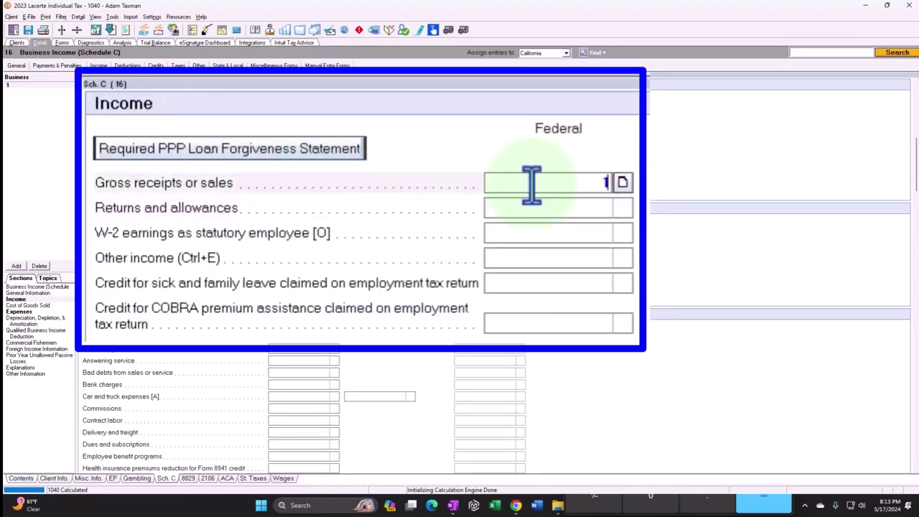
{"action": "type", "text": "20,00"}
{"action": "key", "text": "Return"}
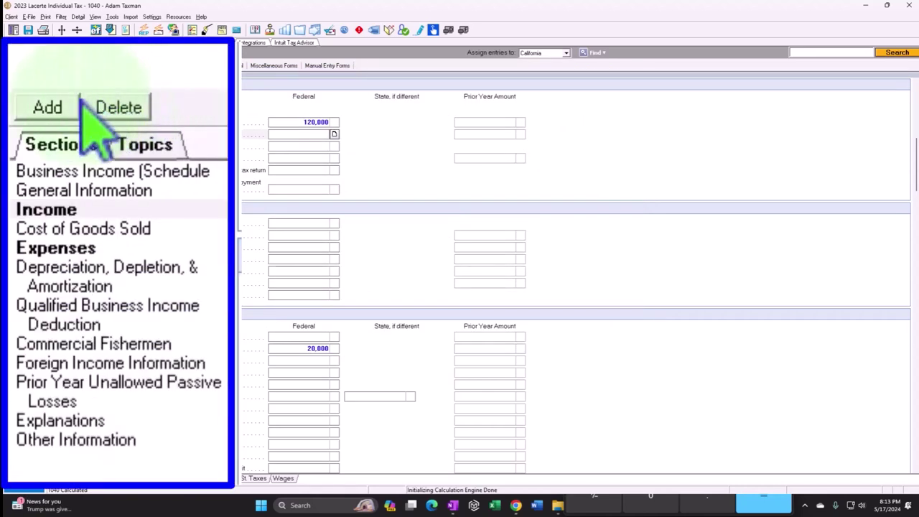
Step: Add a second Schedule C business named 2 with gross receipts of 60,000
{"action": "left_click", "coordinate": [20, 267]}
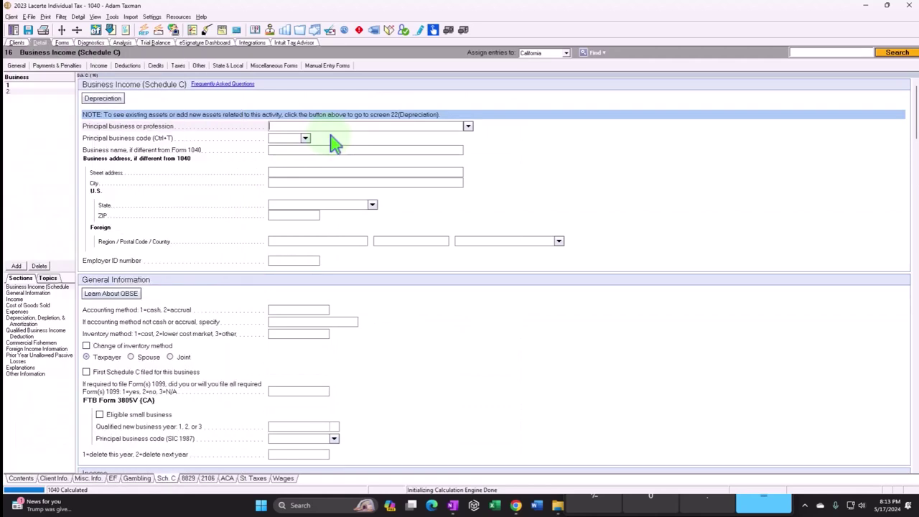
{"action": "key", "text": "Return"}
{"action": "scroll", "coordinate": [589, 265], "scroll_direction": "down", "scroll_amount": 3}
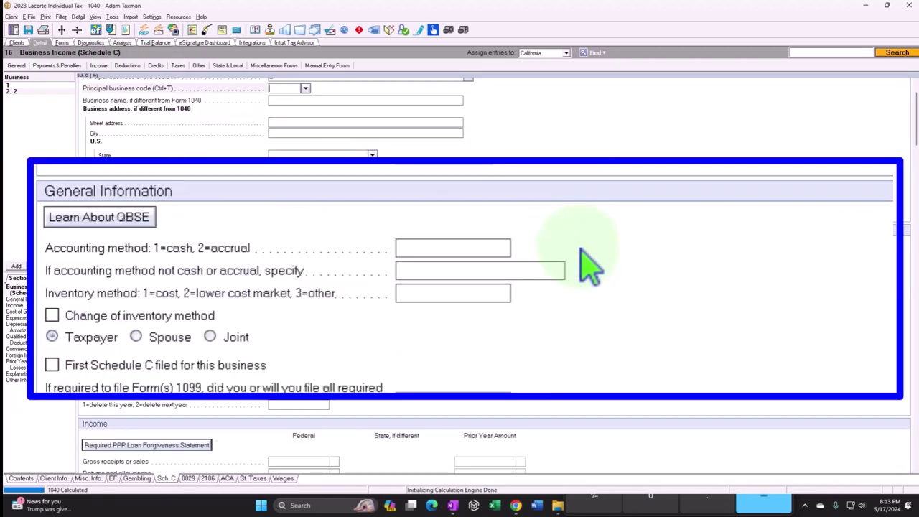
{"action": "scroll", "coordinate": [589, 266], "scroll_direction": "down", "scroll_amount": 5}
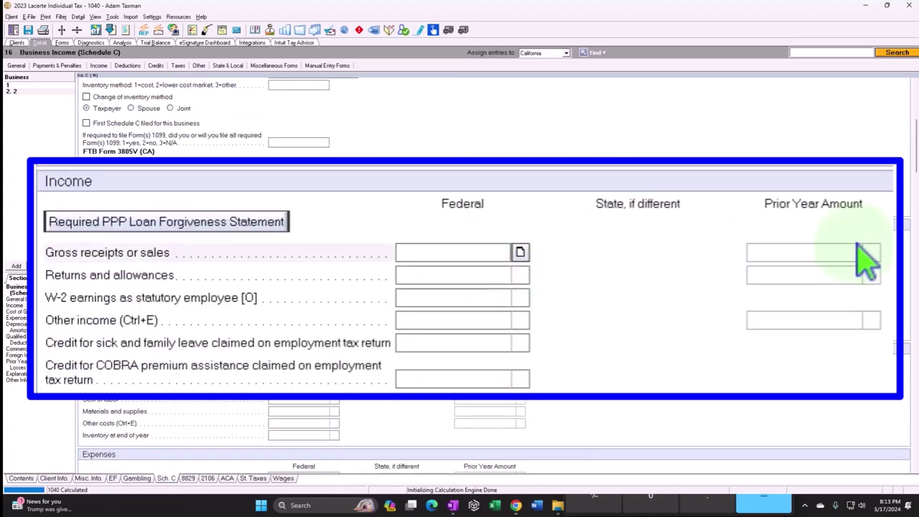
{"action": "key", "text": "Return"}
Step: Enter 10,000 of advertising expense for the second Schedule C business
{"action": "scroll", "coordinate": [508, 263], "scroll_direction": "down", "scroll_amount": 4}
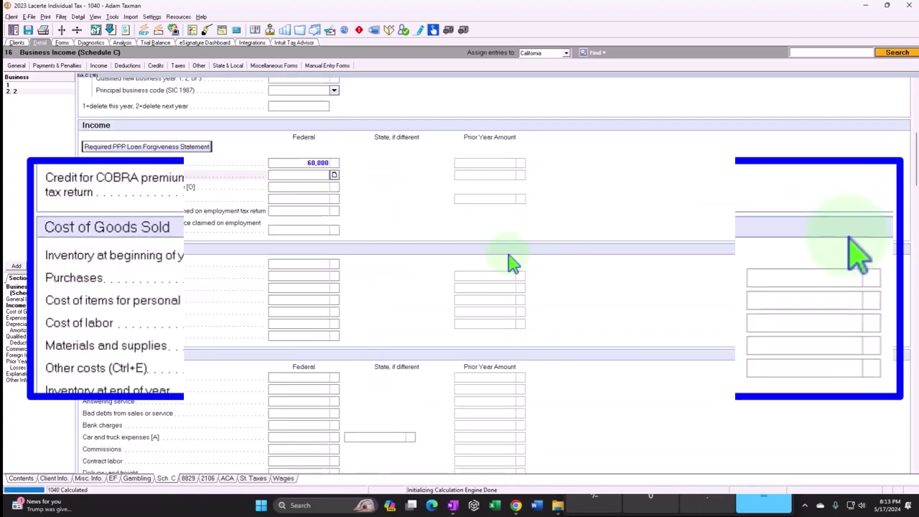
{"action": "left_click", "coordinate": [312, 341]}
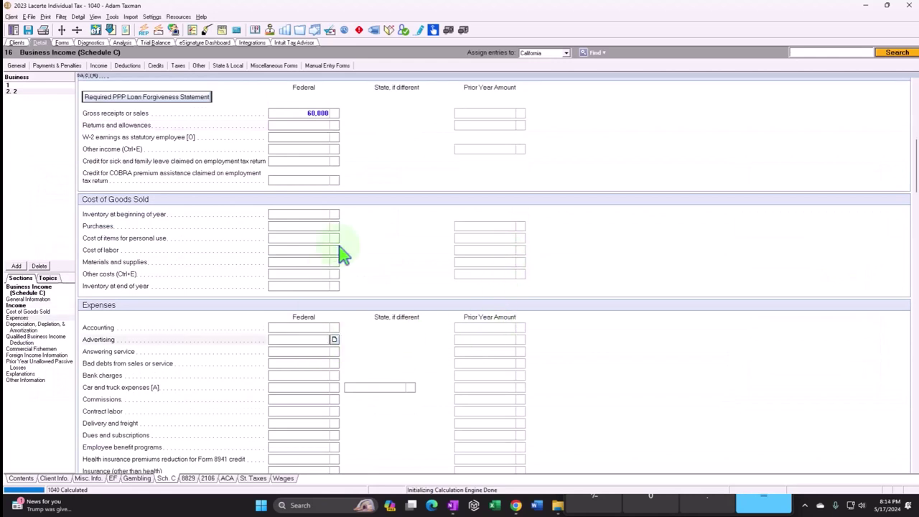
{"action": "type", "text": "10,000"}
{"action": "key", "text": "Return"}
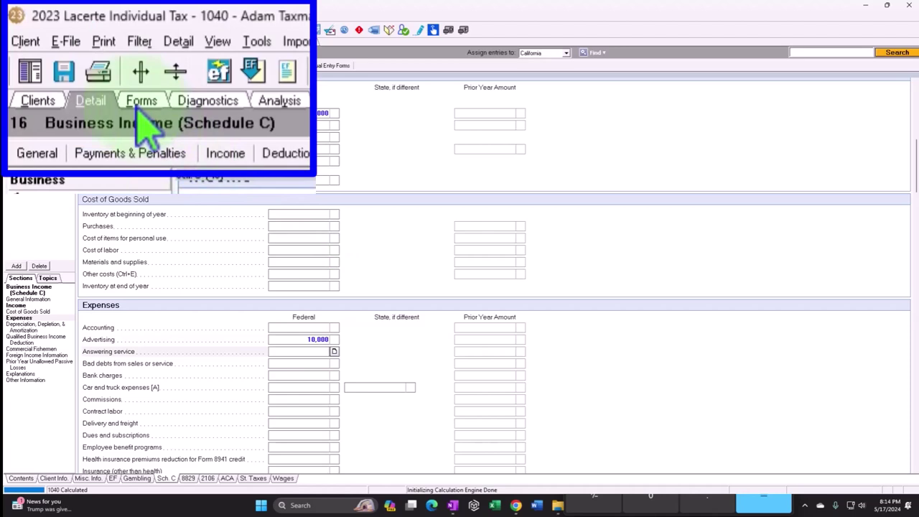
Step: Review income, total expenses and line 31 net profit on the Schedule C forms of both businesses
{"action": "left_click", "coordinate": [140, 104]}
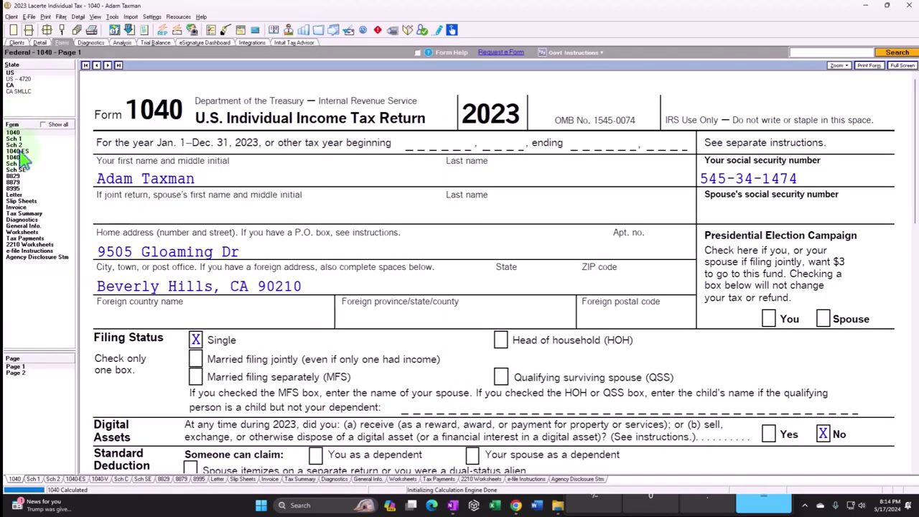
{"action": "left_click", "coordinate": [16, 164]}
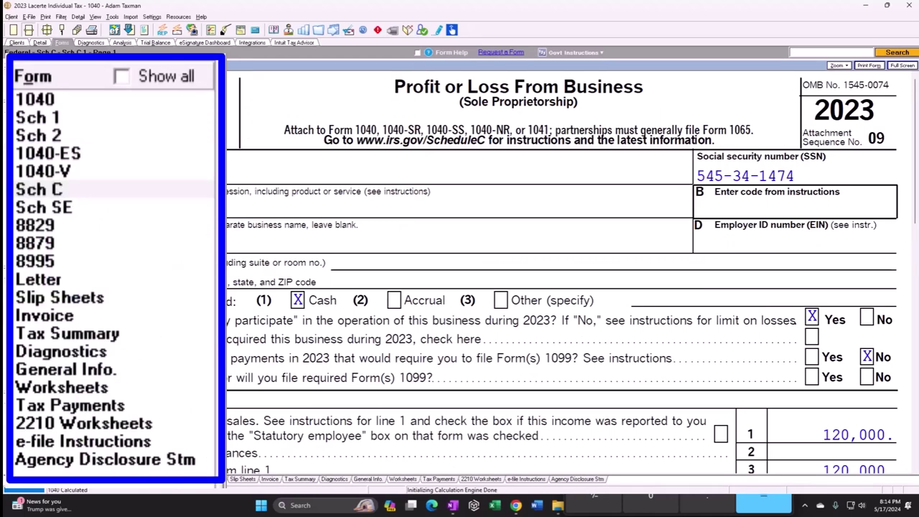
{"action": "scroll", "coordinate": [467, 269], "scroll_direction": "down", "scroll_amount": 8}
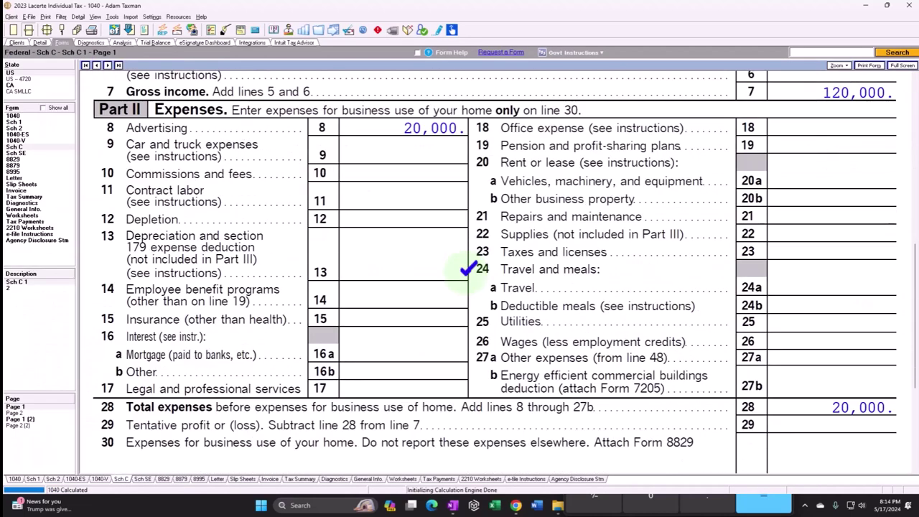
{"action": "scroll", "coordinate": [467, 269], "scroll_direction": "down", "scroll_amount": 5}
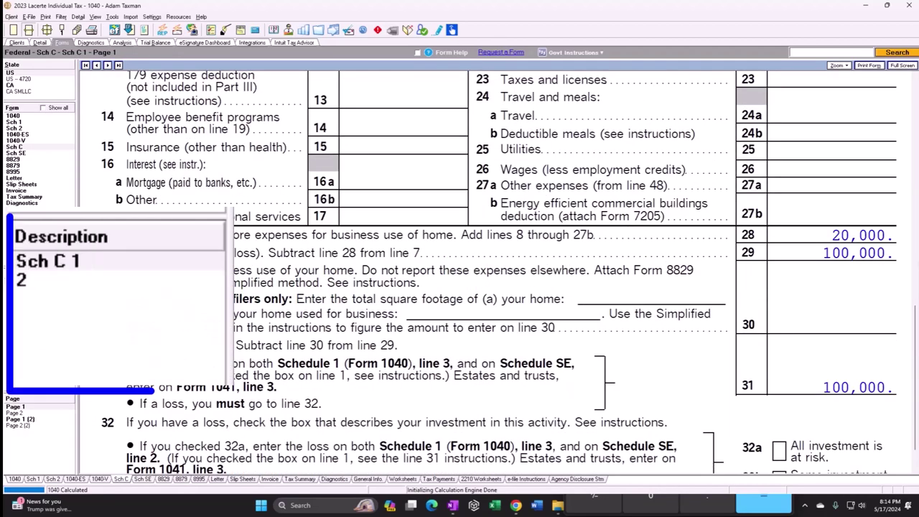
{"action": "left_click", "coordinate": [11, 287]}
{"action": "scroll", "coordinate": [482, 285], "scroll_direction": "down", "scroll_amount": 10}
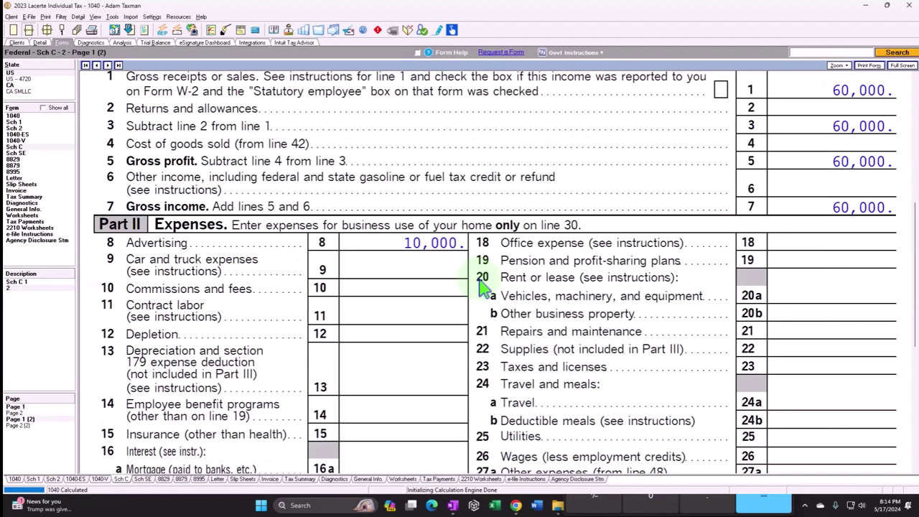
{"action": "scroll", "coordinate": [485, 287], "scroll_direction": "down", "scroll_amount": 3}
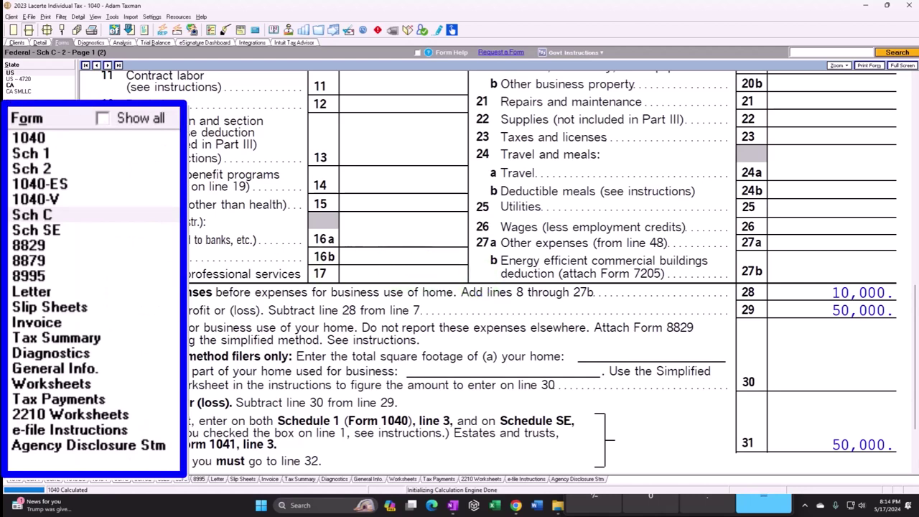
Step: Examine how Schedule SE combines both businesses' profits on line 2 and computes self-employment tax through line 13
{"action": "left_click", "coordinate": [22, 229]}
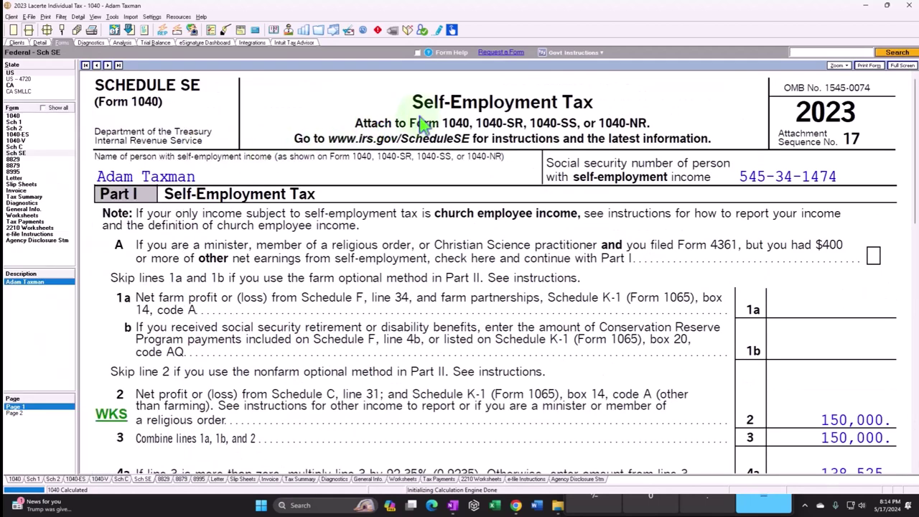
{"action": "scroll", "coordinate": [424, 126], "scroll_direction": "down", "scroll_amount": 3}
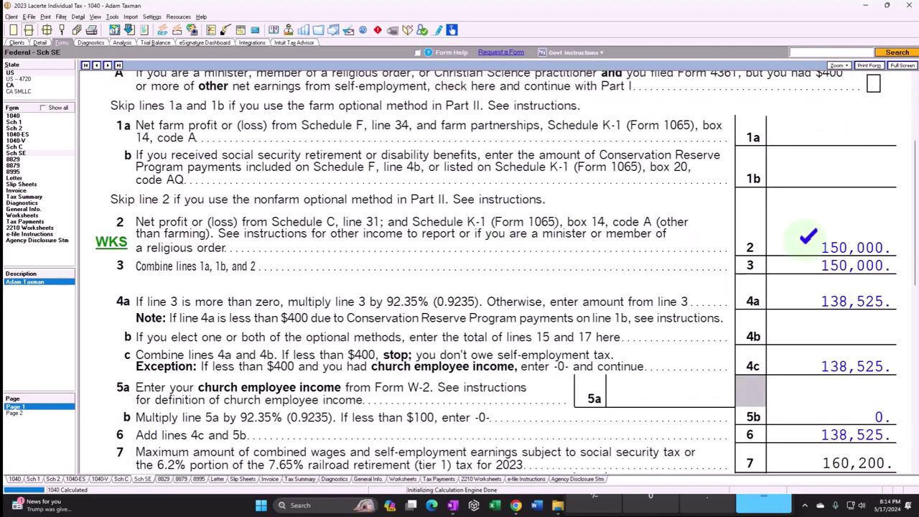
{"action": "scroll", "coordinate": [809, 237], "scroll_direction": "down", "scroll_amount": 1}
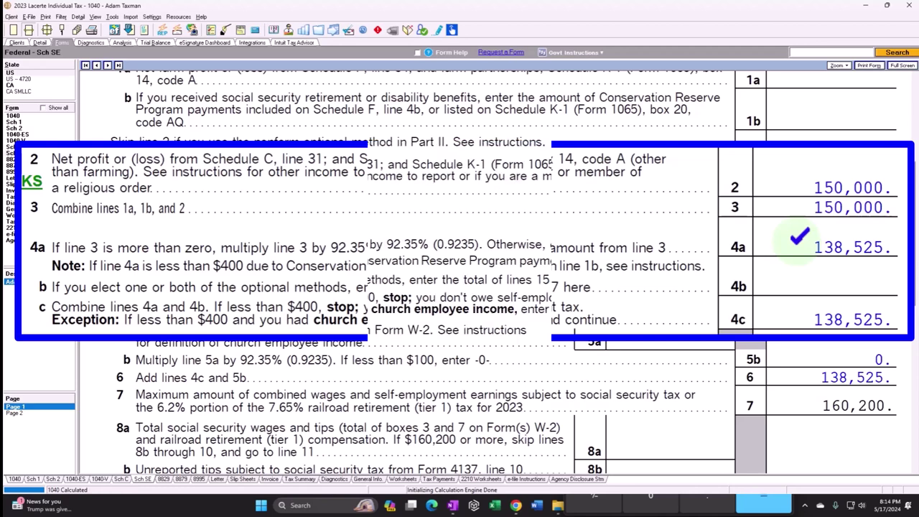
{"action": "scroll", "coordinate": [459, 273], "scroll_direction": "down", "scroll_amount": 3}
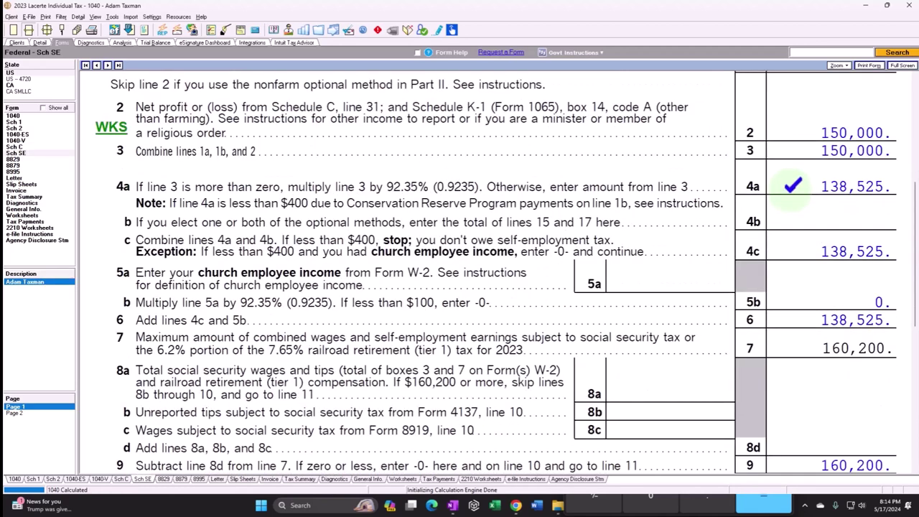
{"action": "scroll", "coordinate": [792, 185], "scroll_direction": "down", "scroll_amount": 1}
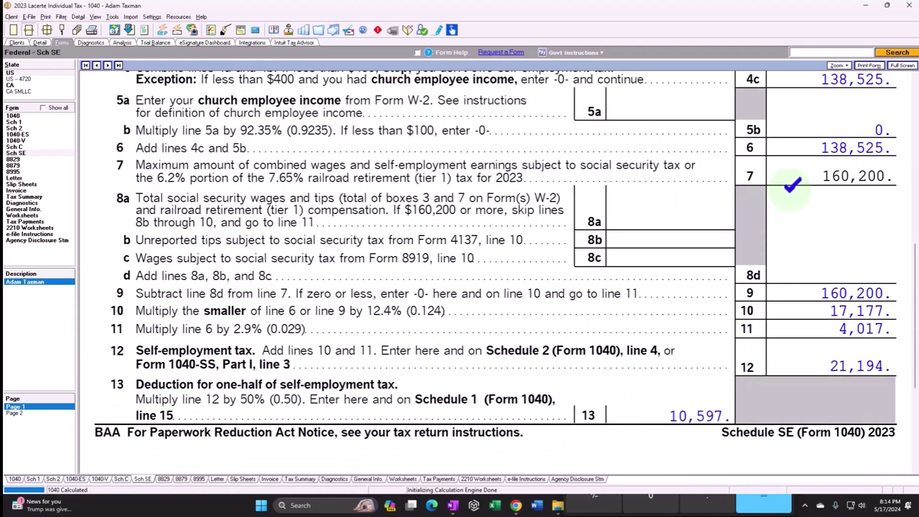
Step: Set the second business's advertising expense to 70,000 in the Schedule C input
{"action": "left_click", "coordinate": [40, 43]}
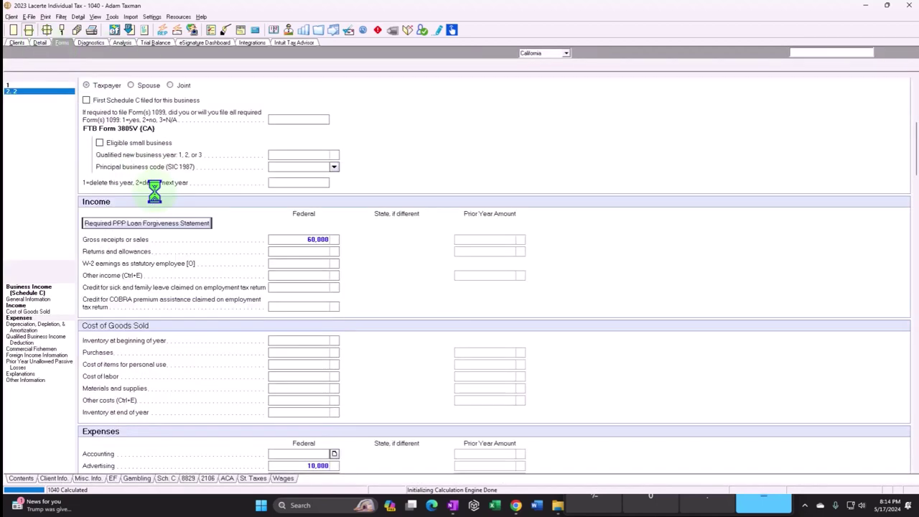
{"action": "scroll", "coordinate": [552, 223], "scroll_direction": "down", "scroll_amount": 3}
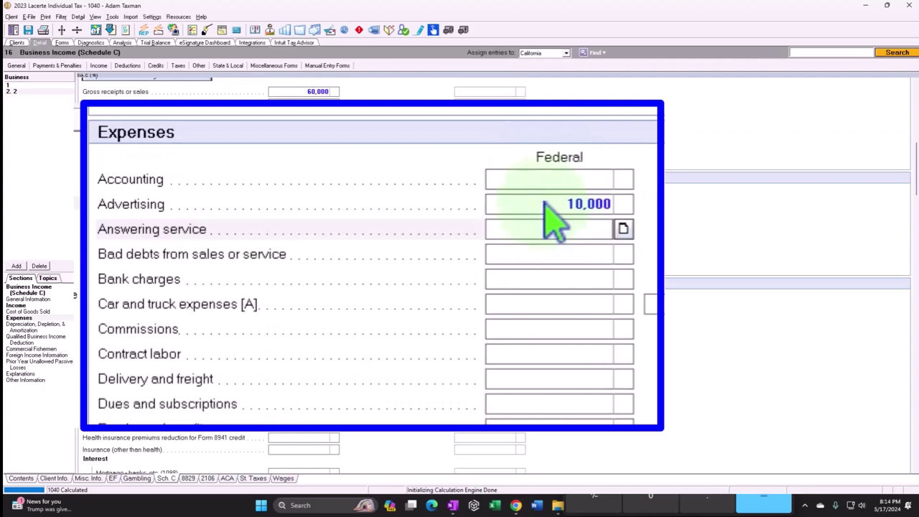
{"action": "left_click", "coordinate": [547, 204]}
{"action": "type", "text": "400"}
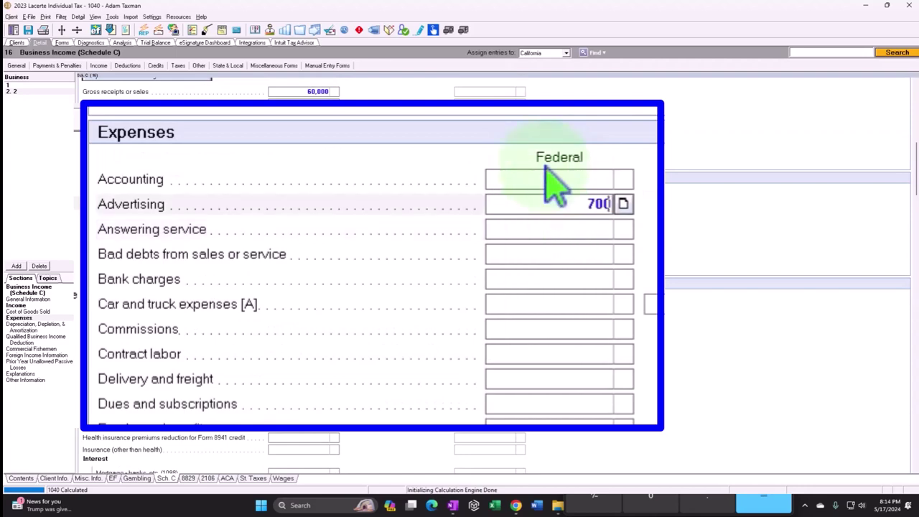
{"action": "type", "text": "00"}
{"action": "key", "text": "Tab"}
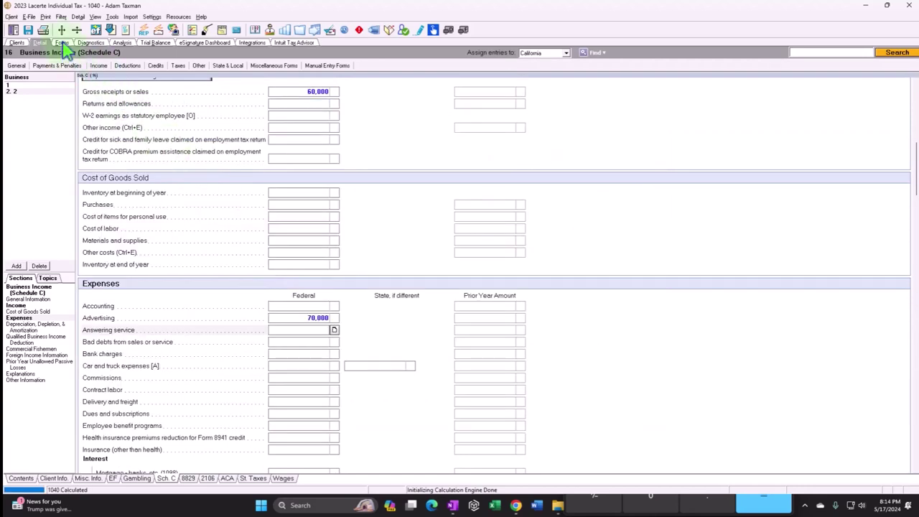
Step: Compare the recalculated Schedule C forms, checking line 29 for the first and second businesses
{"action": "left_click", "coordinate": [62, 43]}
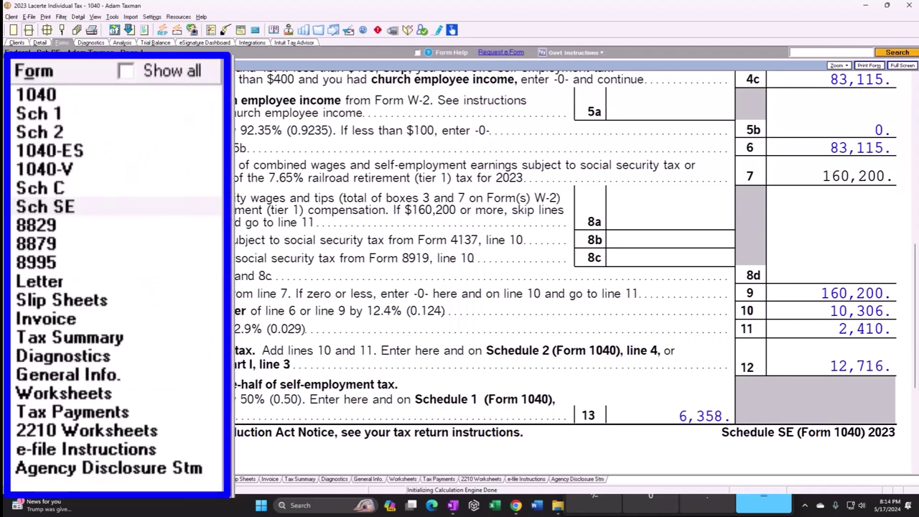
{"action": "left_click", "coordinate": [45, 207]}
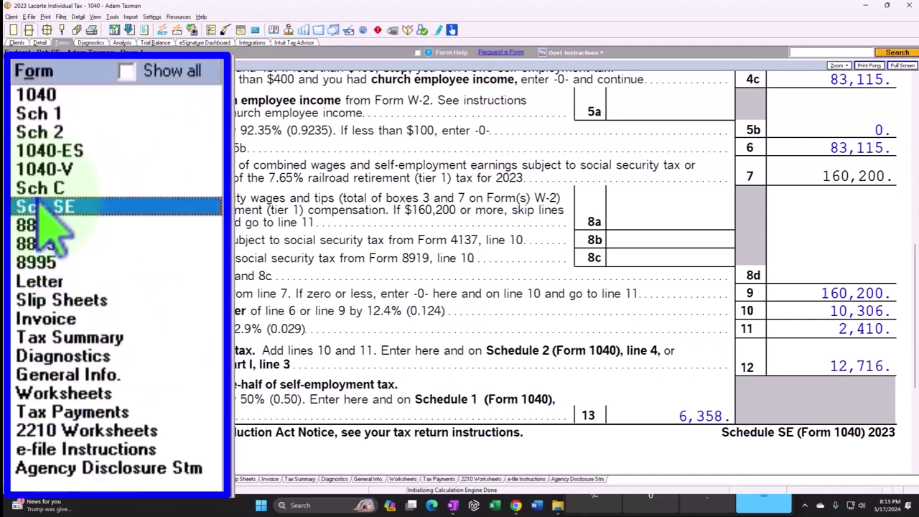
{"action": "left_click", "coordinate": [40, 188]}
{"action": "scroll", "coordinate": [436, 291], "scroll_direction": "down", "scroll_amount": 15}
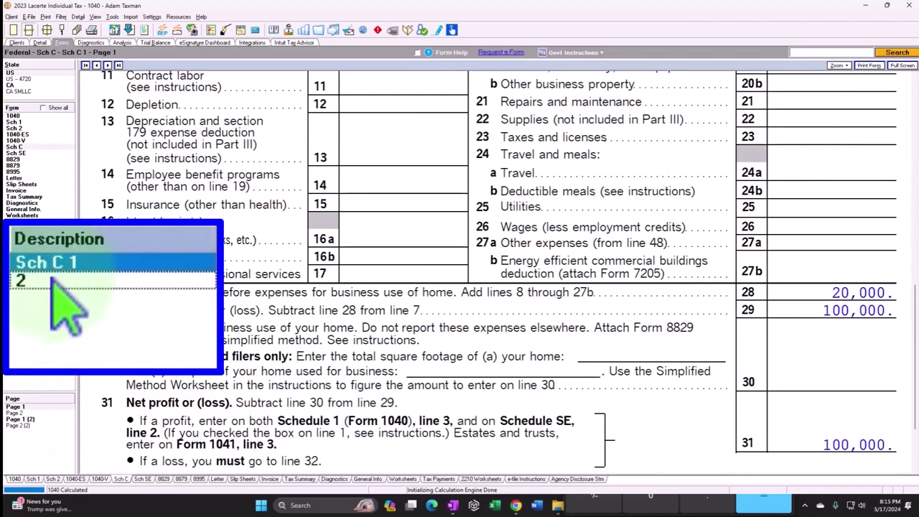
{"action": "left_click", "coordinate": [10, 288]}
{"action": "scroll", "coordinate": [479, 276], "scroll_direction": "down", "scroll_amount": 15}
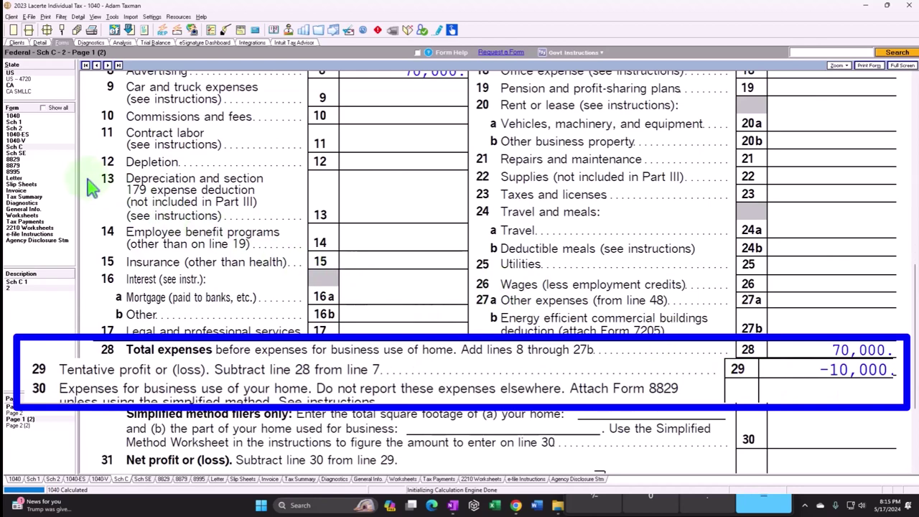
Step: Check on Schedule SE lines 2 to 9 how the two businesses' results are netted for self-employment tax
{"action": "left_click", "coordinate": [18, 153]}
{"action": "scroll", "coordinate": [493, 242], "scroll_direction": "down", "scroll_amount": 5}
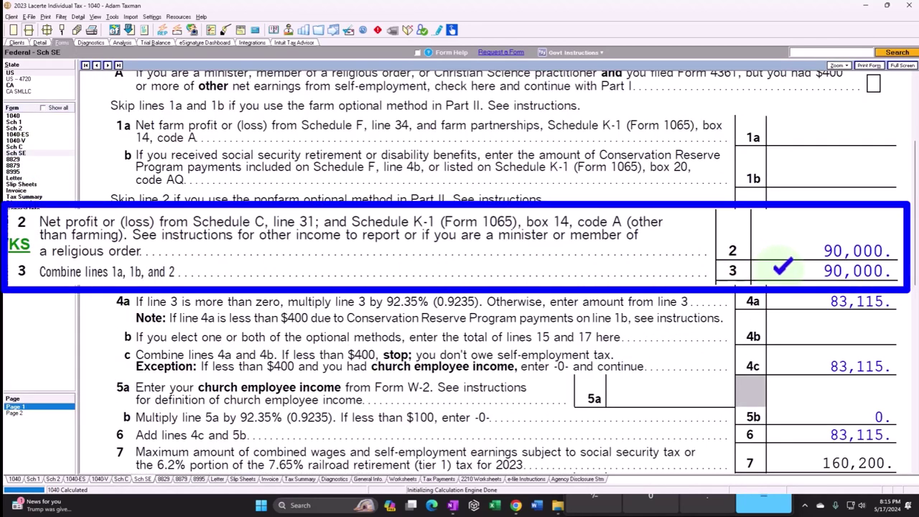
{"action": "scroll", "coordinate": [793, 275], "scroll_direction": "down", "scroll_amount": 3}
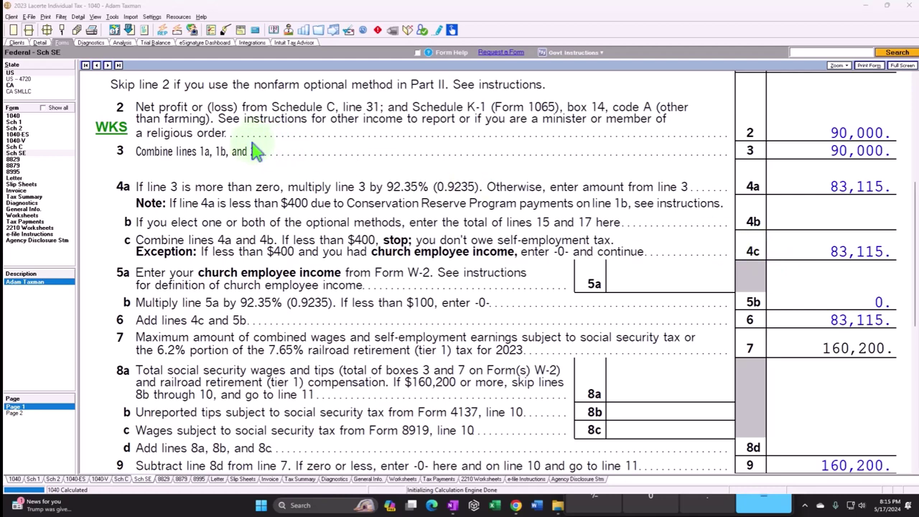
Step: Delete the second Schedule C business from the tax return
{"action": "left_click", "coordinate": [41, 46]}
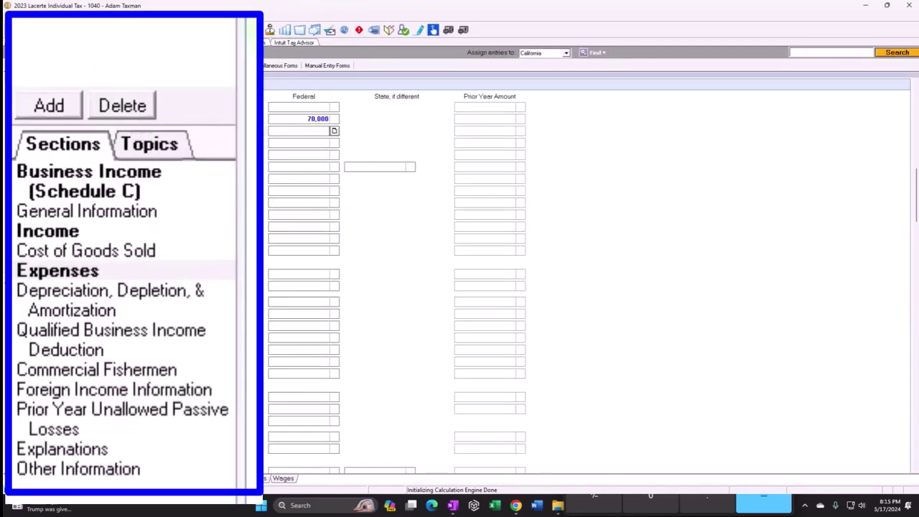
{"action": "left_click", "coordinate": [39, 265]}
{"action": "left_click", "coordinate": [444, 334]}
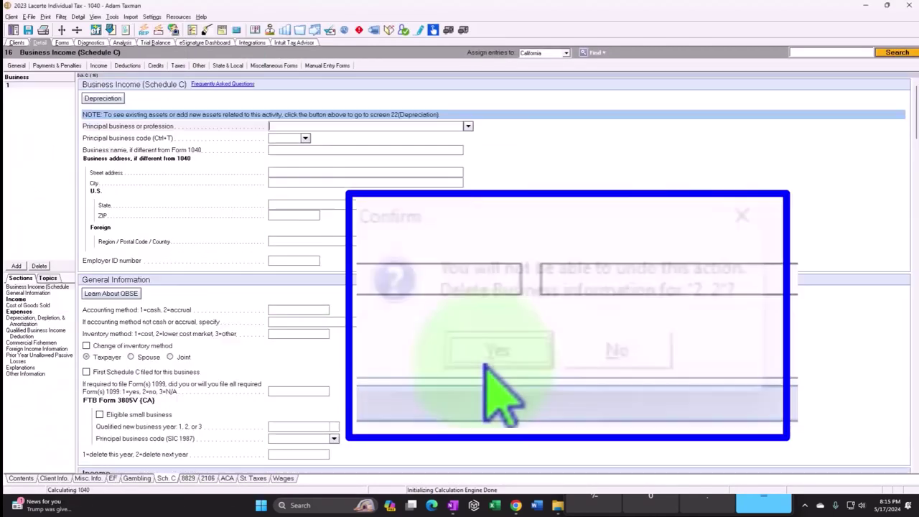
Step: Add a W-2 in the wages input with California as the state and wages of 50,000
{"action": "left_click", "coordinate": [98, 65]}
{"action": "left_click", "coordinate": [108, 75]}
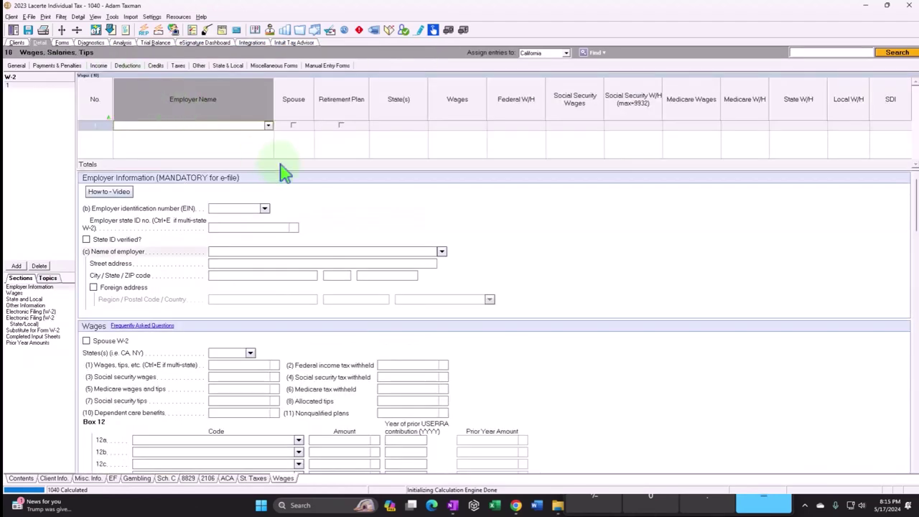
{"action": "key", "text": "alt+Down"}
{"action": "key", "text": "Down"}
{"action": "key", "text": "Return"}
{"action": "key", "text": "Tab"}
{"action": "key", "text": "Tab"}
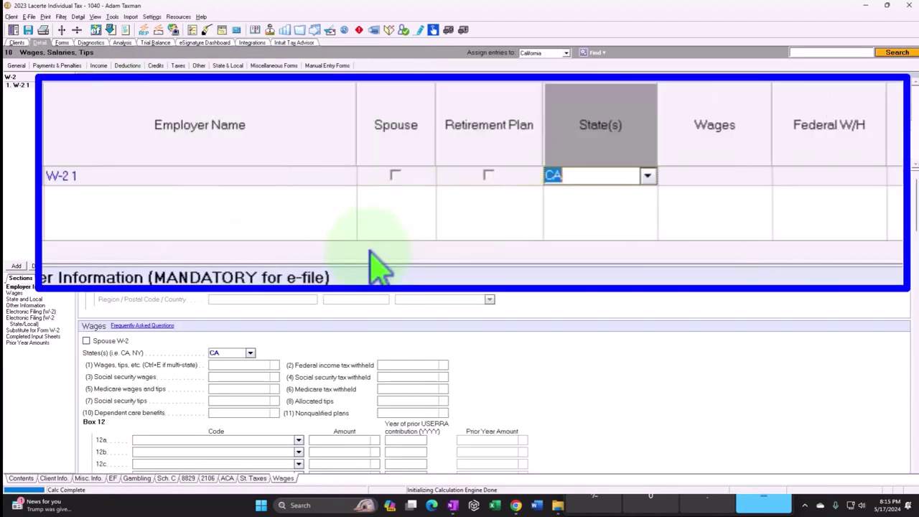
{"action": "type", "text": "50000"}
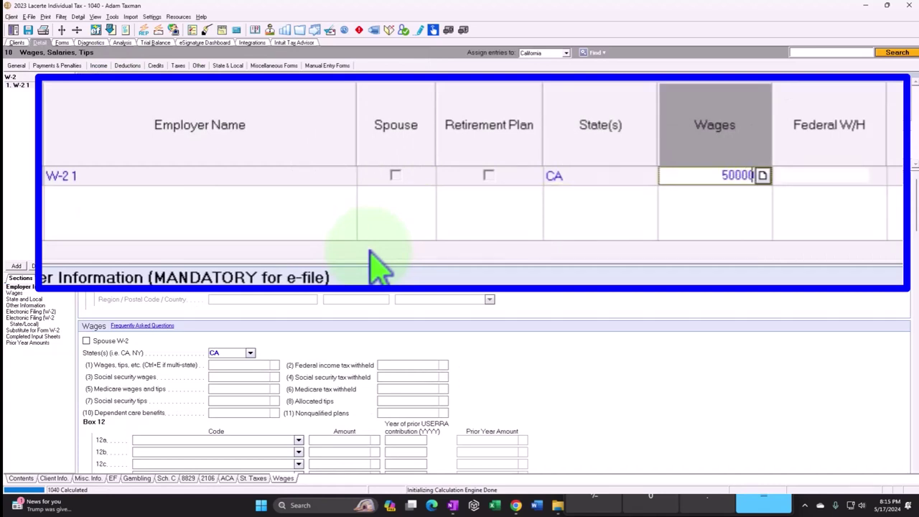
{"action": "key", "text": "Tab"}
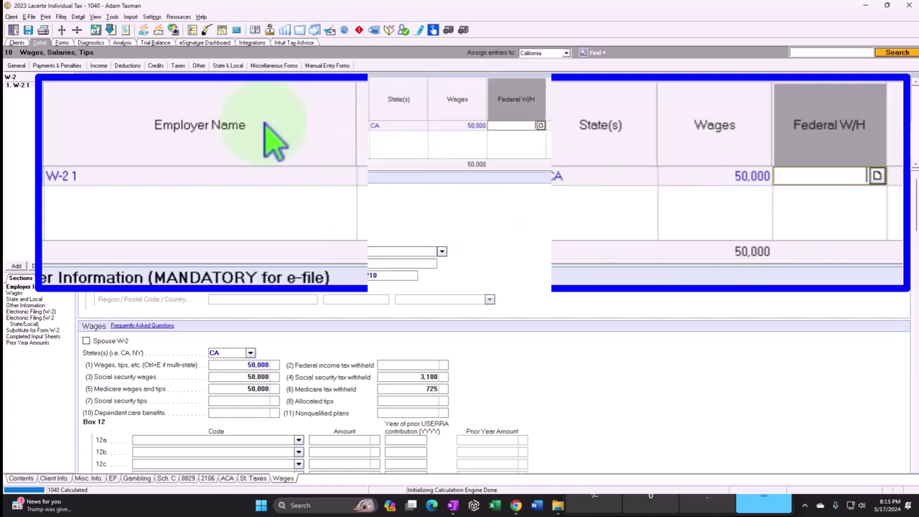
Step: Check on Form 1040 how the W-2 wages and business income enter lines 1a to 12
{"action": "left_click", "coordinate": [62, 42]}
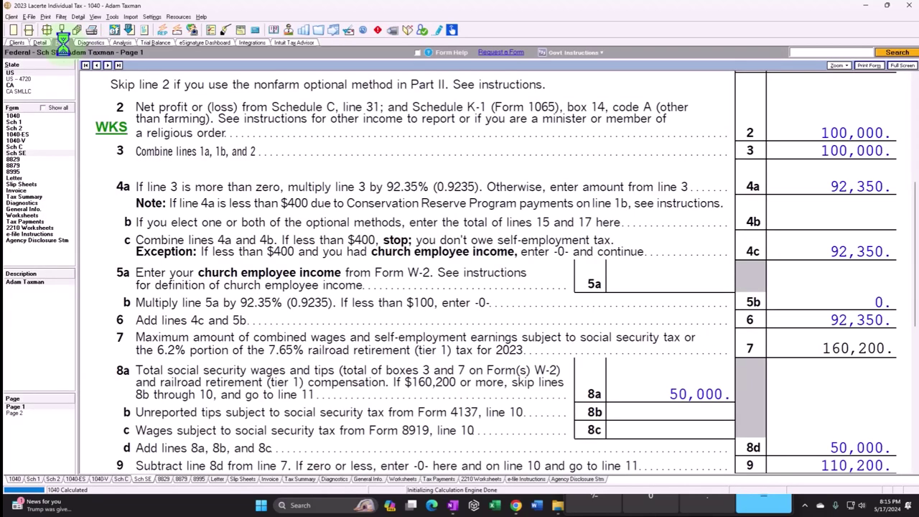
{"action": "left_click", "coordinate": [26, 133]}
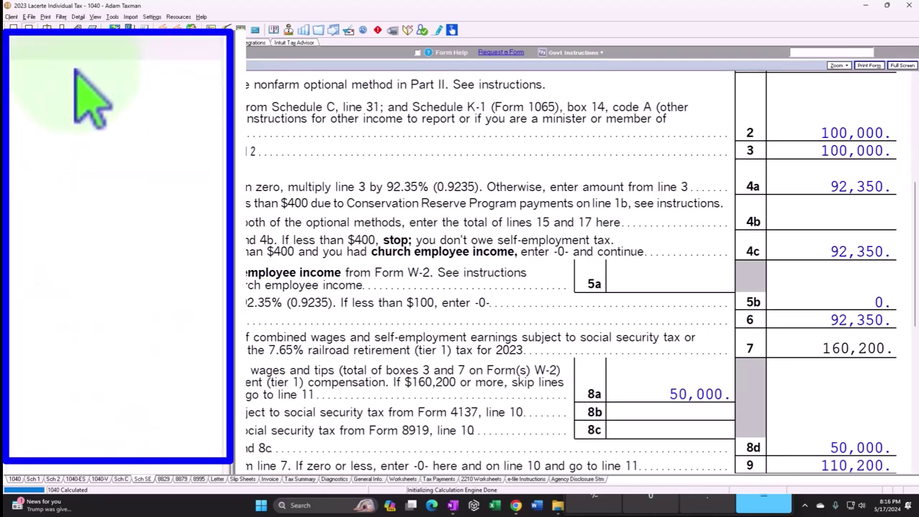
{"action": "scroll", "coordinate": [494, 249], "scroll_direction": "down", "scroll_amount": 5}
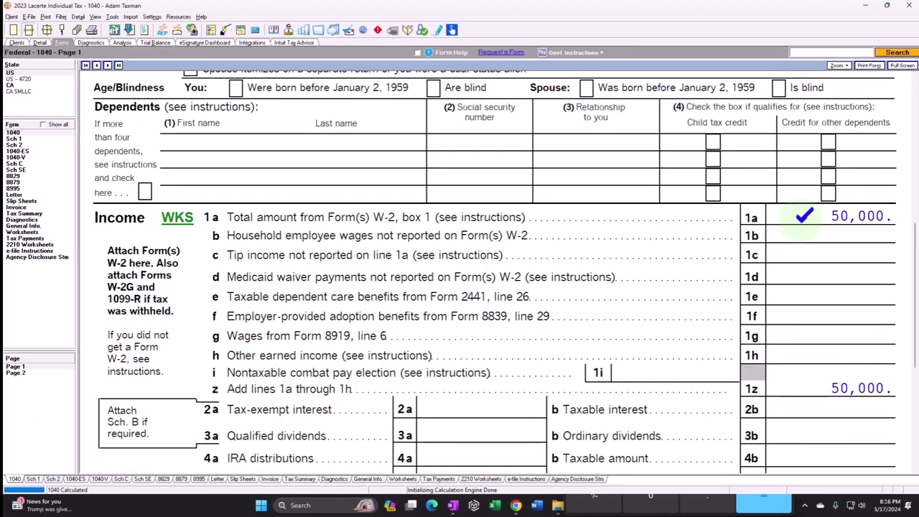
{"action": "scroll", "coordinate": [804, 215], "scroll_direction": "down", "scroll_amount": 3}
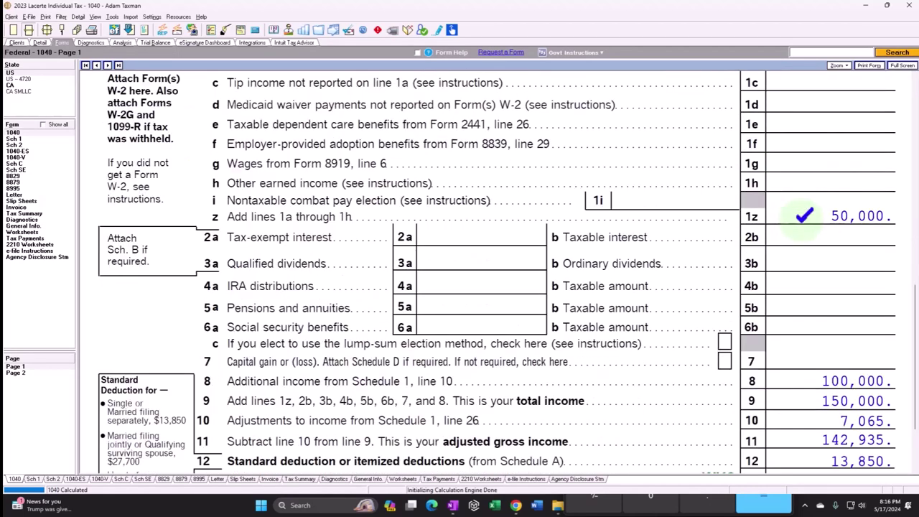
Step: Examine Schedule SE lines 2 to 11 to see how the W-2 wages affect the social security cap
{"action": "left_click", "coordinate": [29, 170]}
{"action": "scroll", "coordinate": [603, 256], "scroll_direction": "down", "scroll_amount": 3}
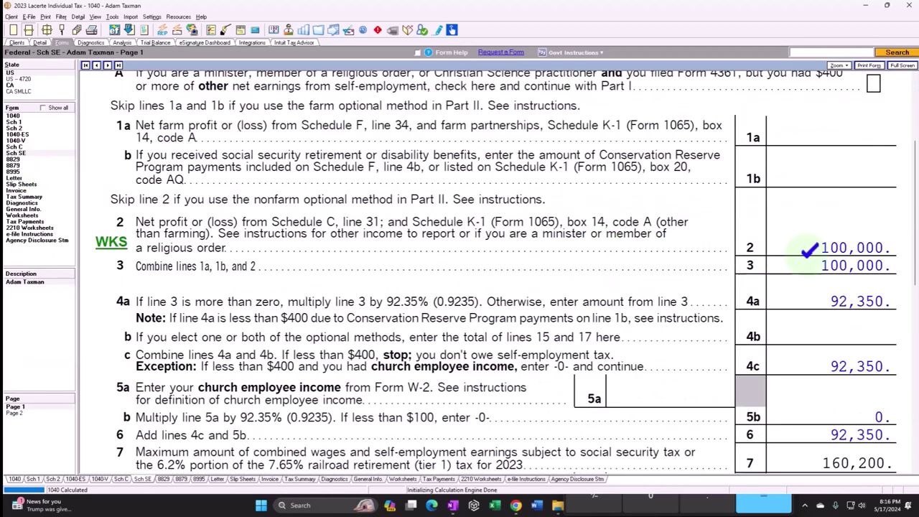
{"action": "scroll", "coordinate": [810, 249], "scroll_direction": "down", "scroll_amount": 1}
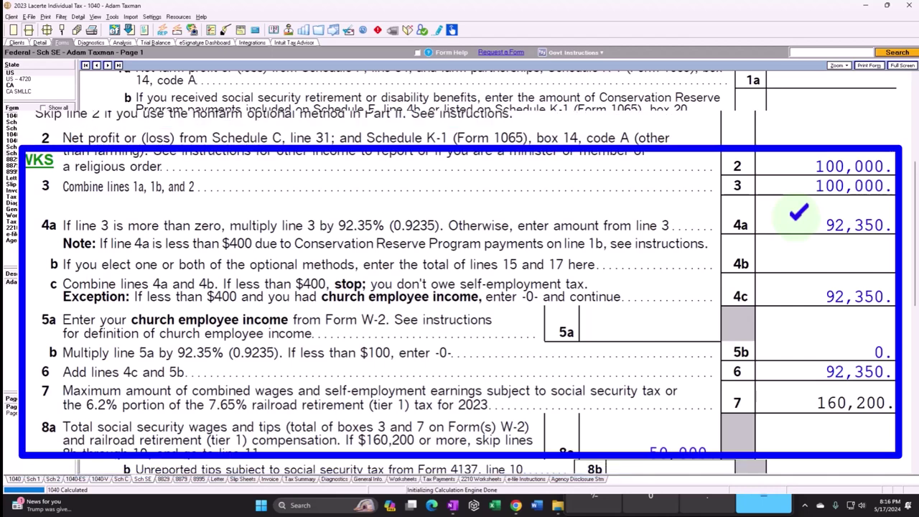
{"action": "scroll", "coordinate": [799, 212], "scroll_direction": "down", "scroll_amount": 3}
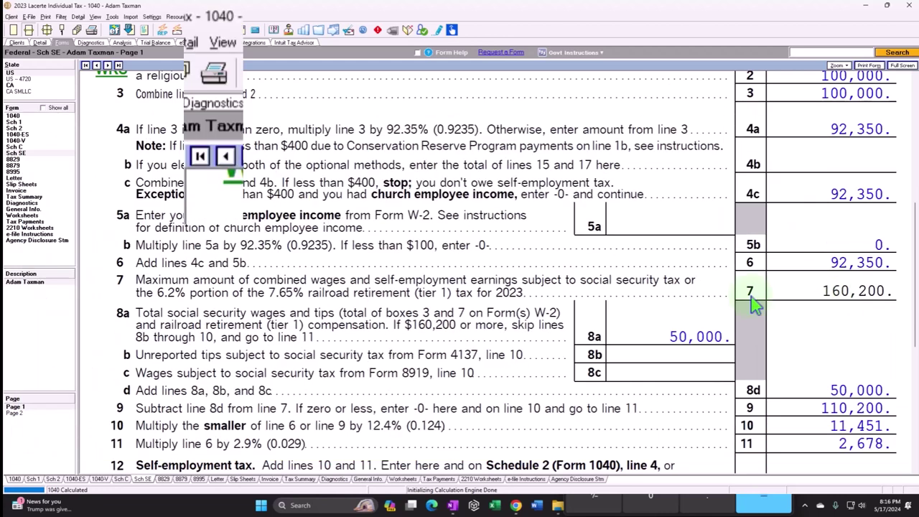
Step: Set the W-2 wages to 200,000
{"action": "left_click", "coordinate": [39, 42]}
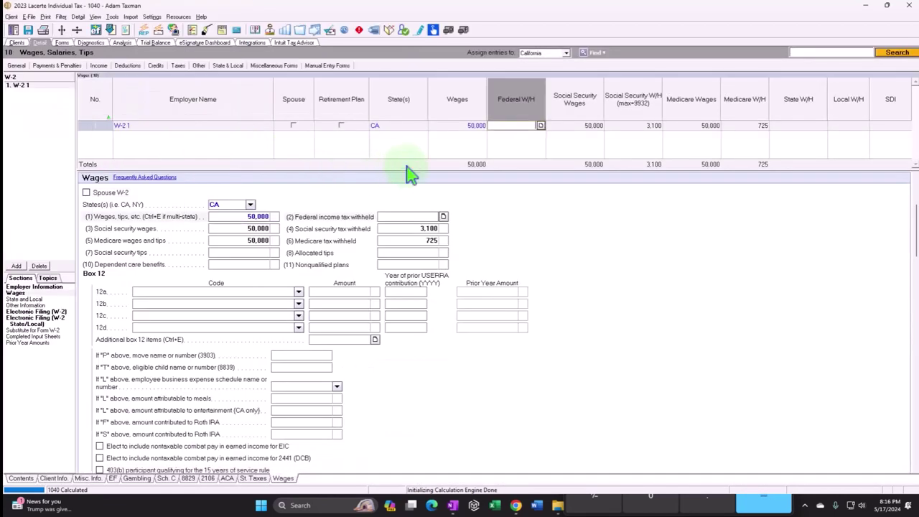
{"action": "left_click", "coordinate": [456, 125]}
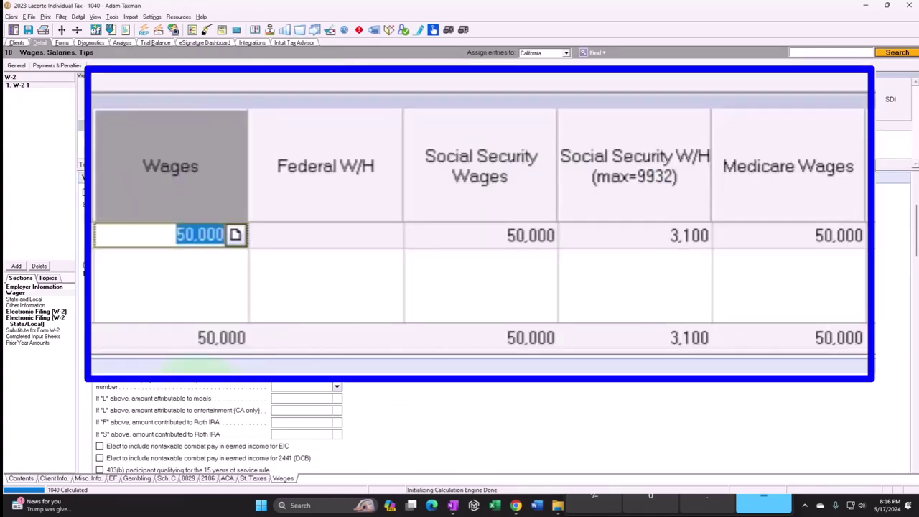
{"action": "type", "text": "200000"}
{"action": "key", "text": "Tab"}
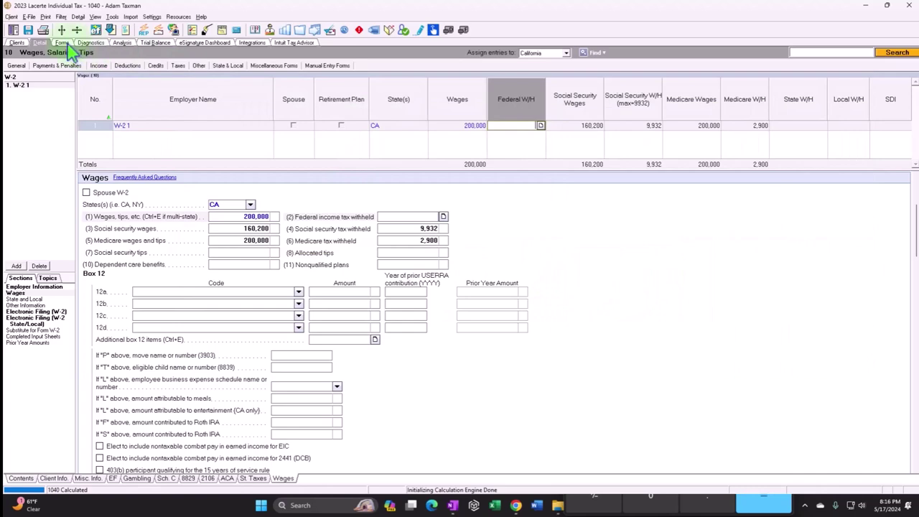
Step: Review the recalculated Form 1040 income lines and the net profit on Schedule C line 31
{"action": "left_click", "coordinate": [63, 43]}
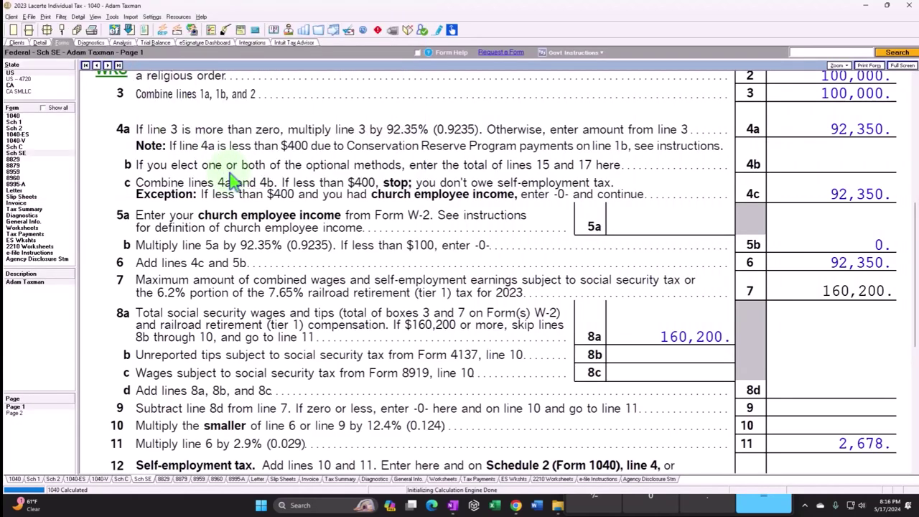
{"action": "left_click", "coordinate": [16, 115]}
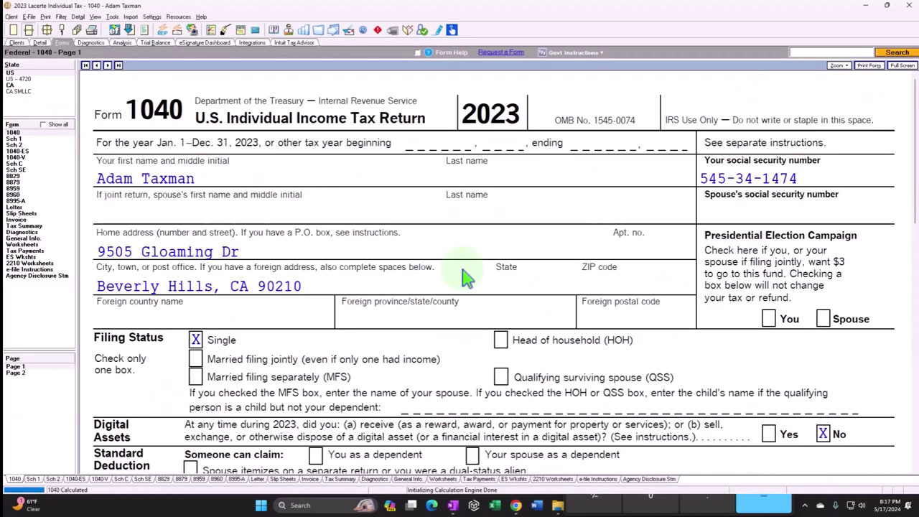
{"action": "scroll", "coordinate": [465, 277], "scroll_direction": "down", "scroll_amount": 10}
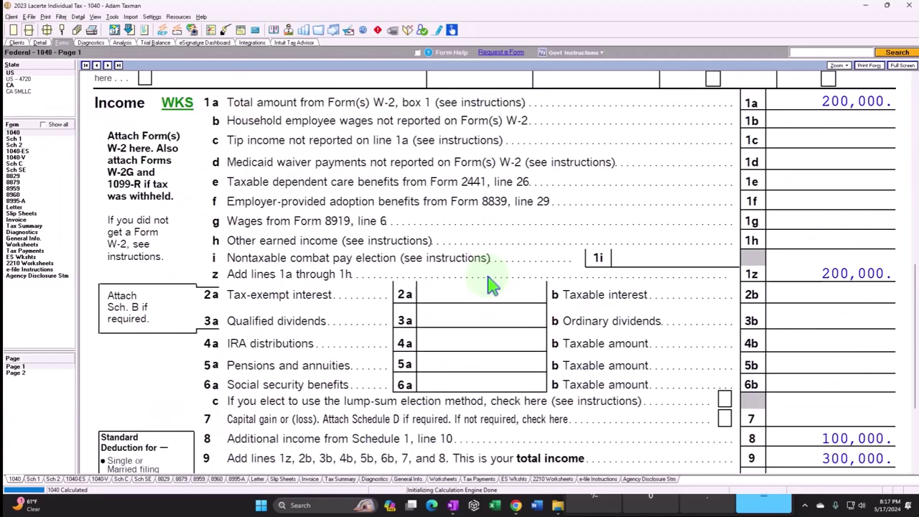
{"action": "scroll", "coordinate": [488, 284], "scroll_direction": "down", "scroll_amount": 4}
{"action": "scroll", "coordinate": [490, 270], "scroll_direction": "up", "scroll_amount": 8}
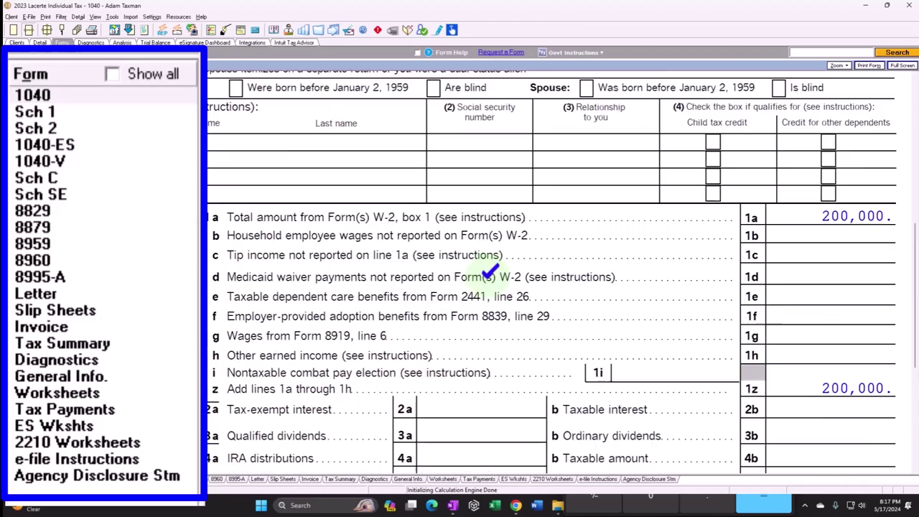
{"action": "left_click", "coordinate": [14, 146]}
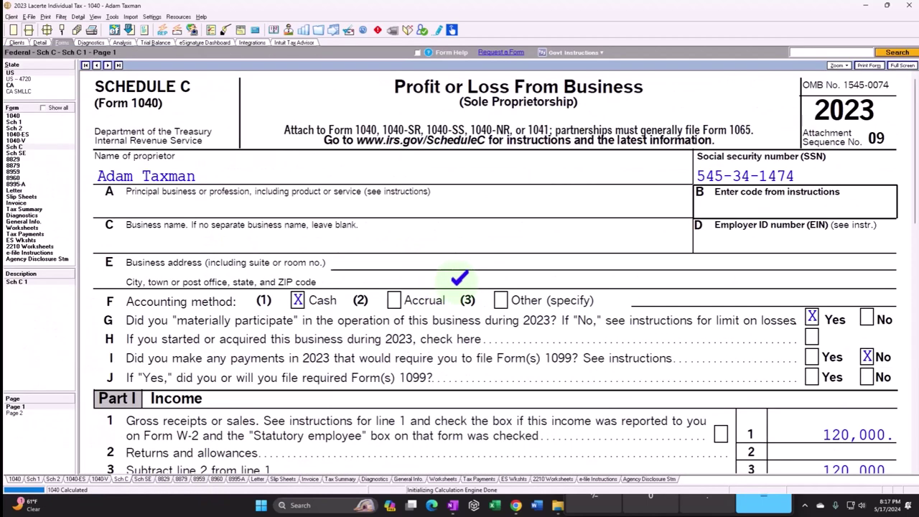
{"action": "scroll", "coordinate": [488, 295], "scroll_direction": "down", "scroll_amount": 10}
{"action": "scroll", "coordinate": [507, 299], "scroll_direction": "down", "scroll_amount": 4}
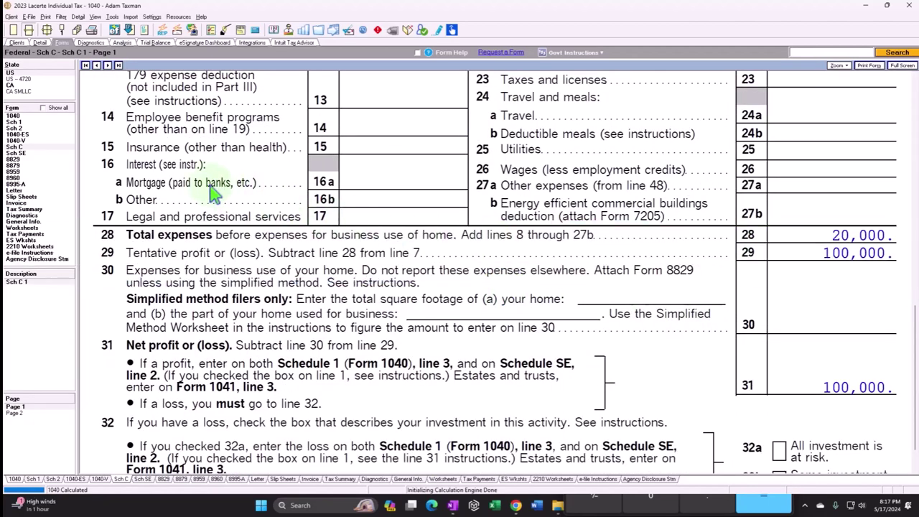
Step: Examine Schedule SE lines 2 to 13 to see how W-2 wages above the cap change the self-employment tax
{"action": "left_click", "coordinate": [25, 154]}
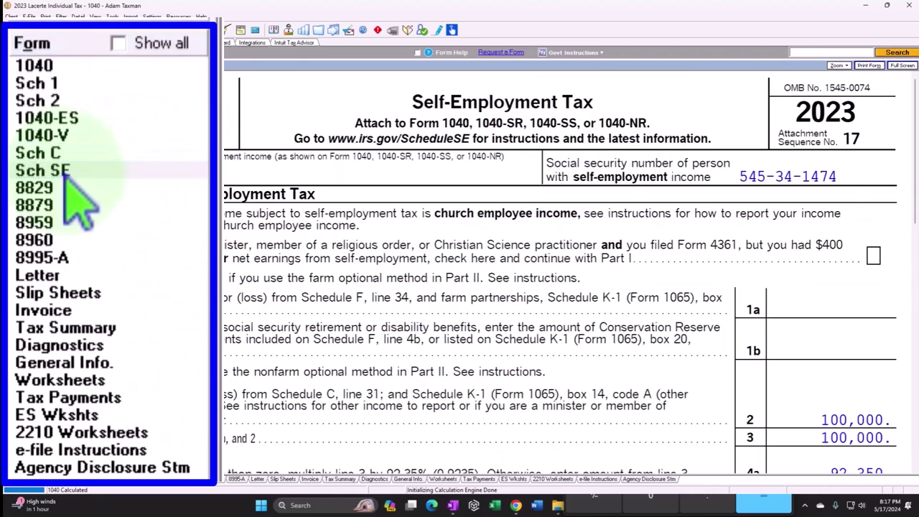
{"action": "scroll", "coordinate": [502, 244], "scroll_direction": "down", "scroll_amount": 4}
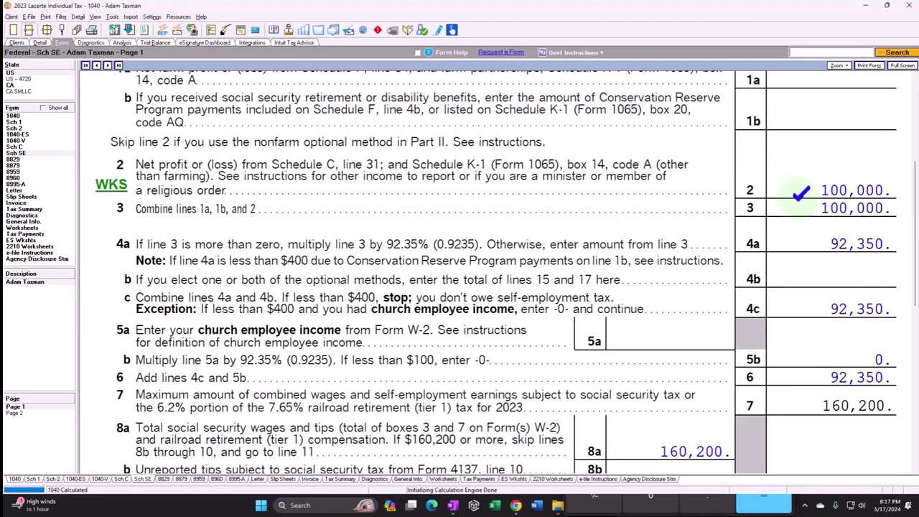
{"action": "scroll", "coordinate": [801, 196], "scroll_direction": "down", "scroll_amount": 1}
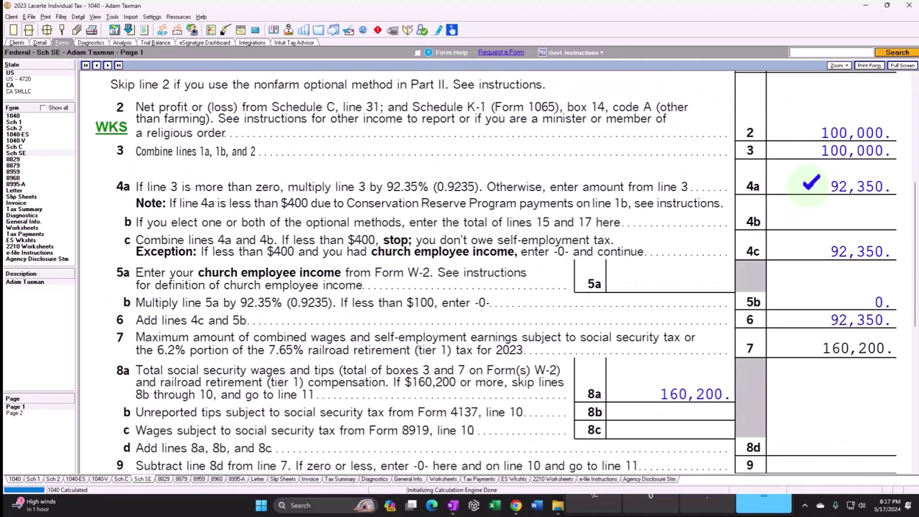
{"action": "scroll", "coordinate": [810, 183], "scroll_direction": "down", "scroll_amount": 2}
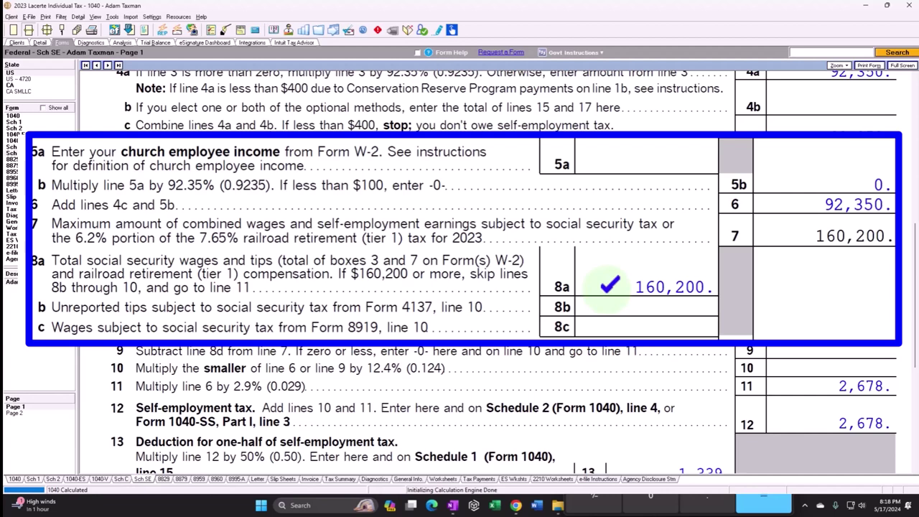
{"action": "scroll", "coordinate": [639, 287], "scroll_direction": "down", "scroll_amount": 2}
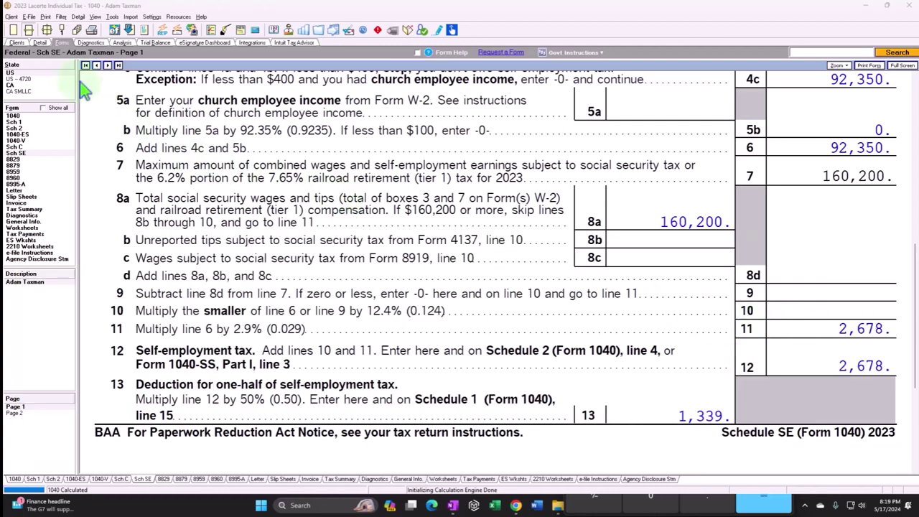
Step: Delete the W-2 from the wages input
{"action": "left_click", "coordinate": [39, 42]}
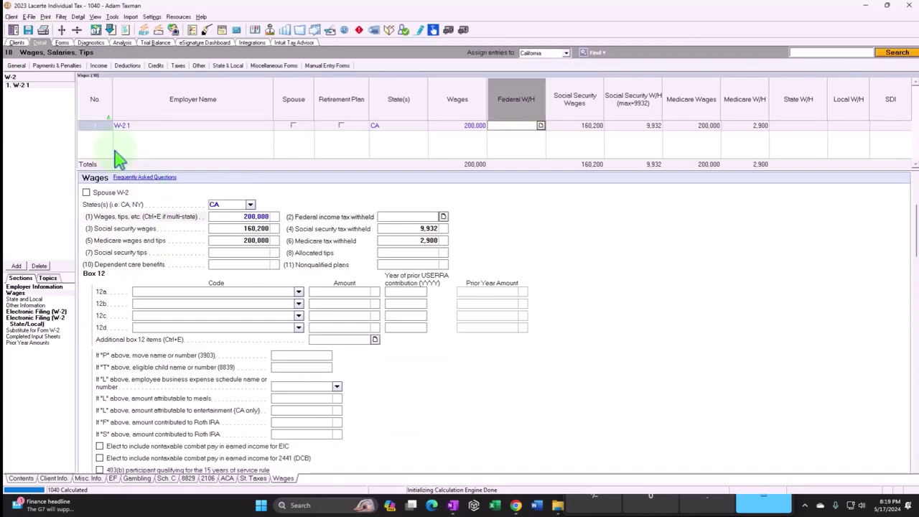
{"action": "left_click", "coordinate": [122, 126]}
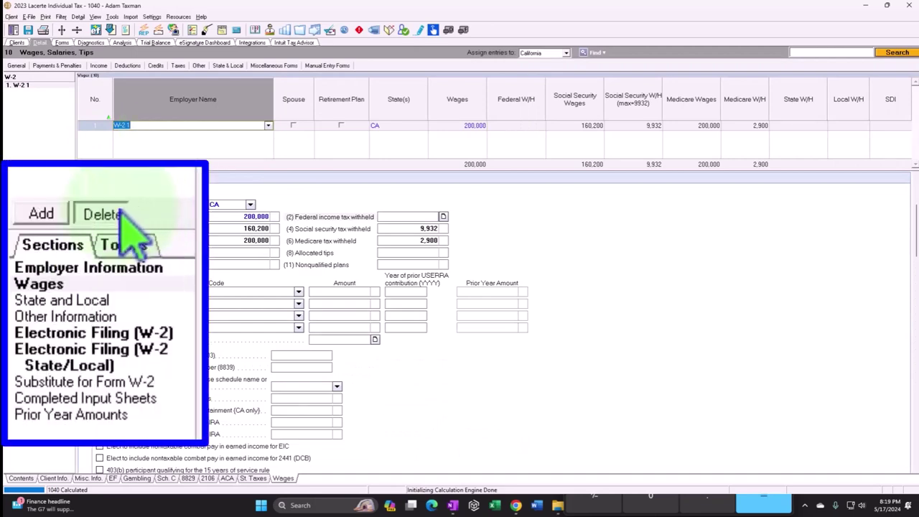
{"action": "left_click", "coordinate": [39, 266]}
{"action": "left_click", "coordinate": [535, 298]}
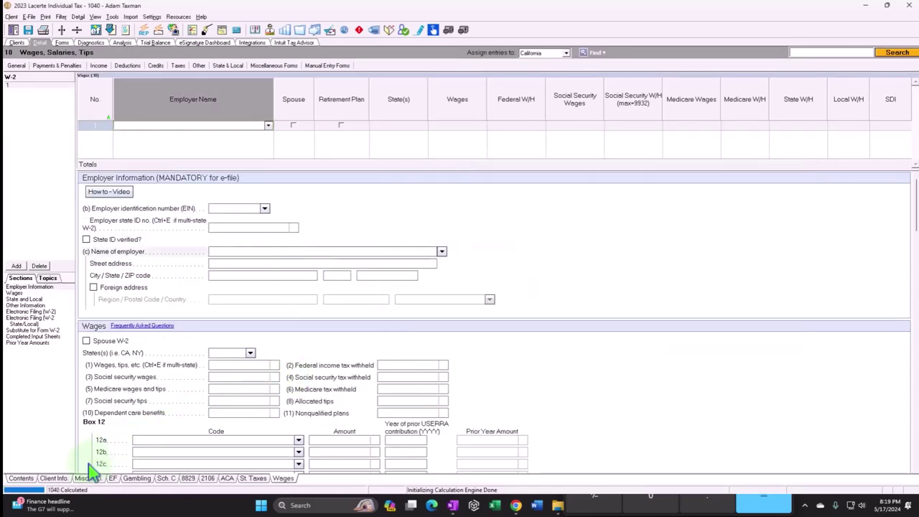
Step: Change the client's filing status to Married filing jointly and check the spouse information
{"action": "left_click", "coordinate": [56, 479]}
{"action": "scroll", "coordinate": [374, 273], "scroll_direction": "down", "scroll_amount": 3}
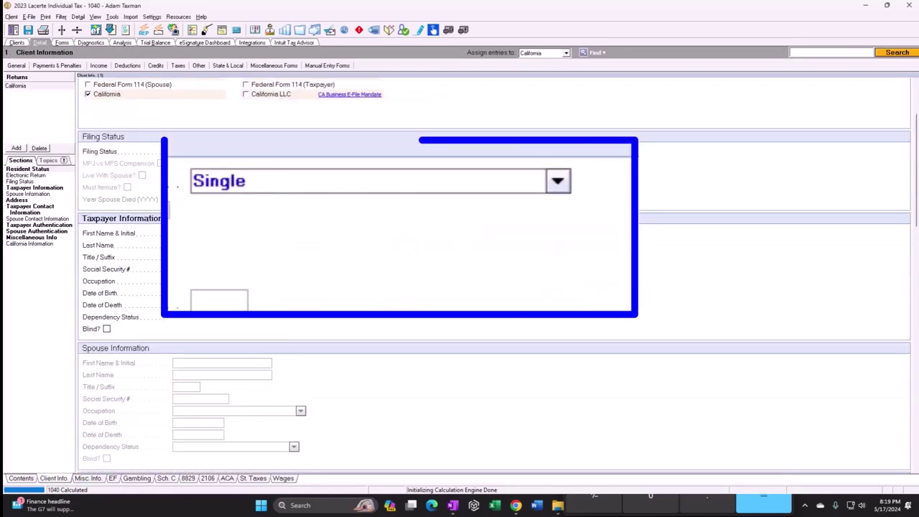
{"action": "left_click", "coordinate": [559, 181]}
{"action": "left_click", "coordinate": [307, 172]}
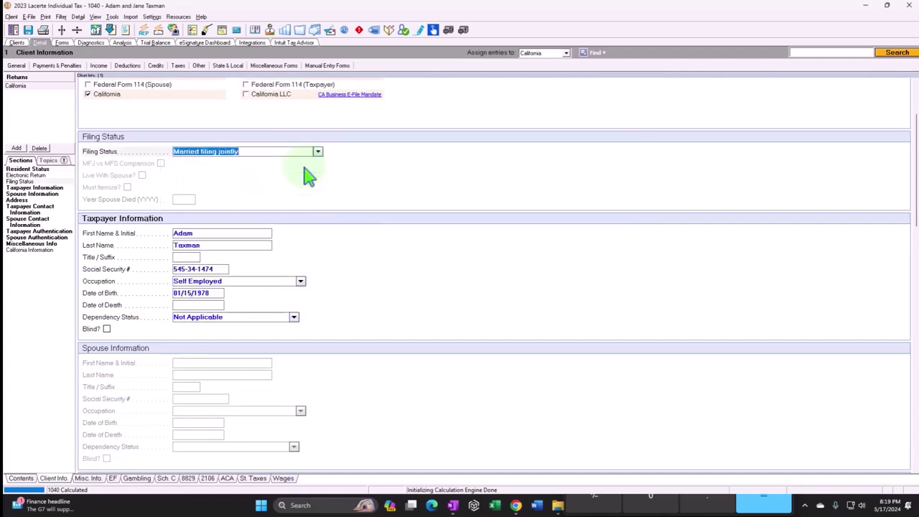
{"action": "scroll", "coordinate": [370, 320], "scroll_direction": "down", "scroll_amount": 3}
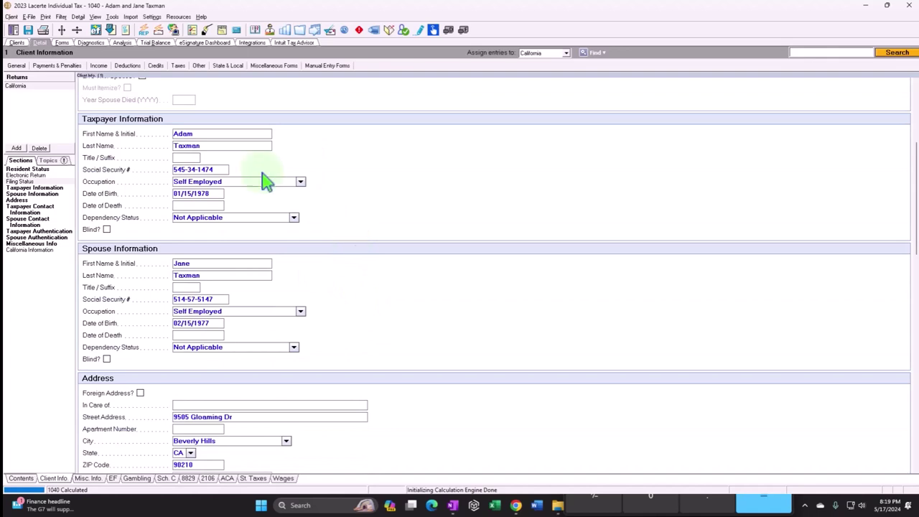
Step: Check the filing status on Form 1040 and the business's income and expenses on Schedule C
{"action": "left_click", "coordinate": [62, 42]}
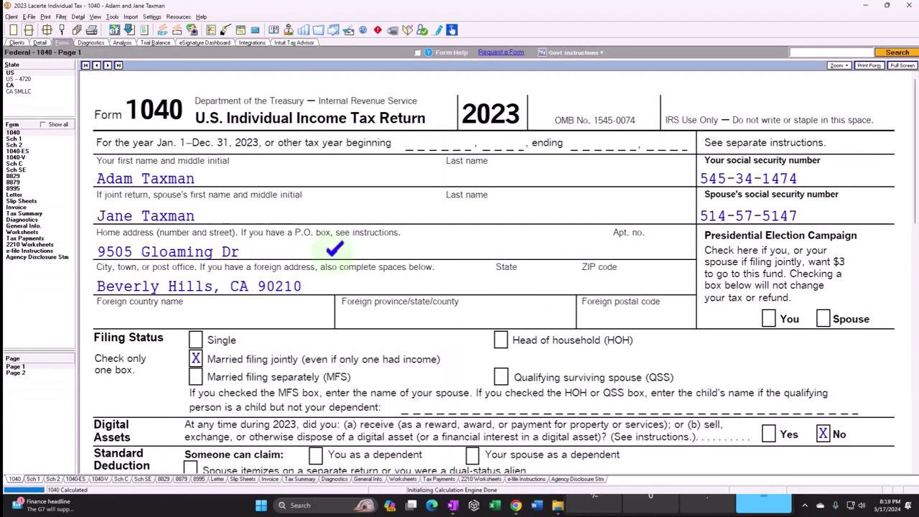
{"action": "left_click", "coordinate": [15, 163]}
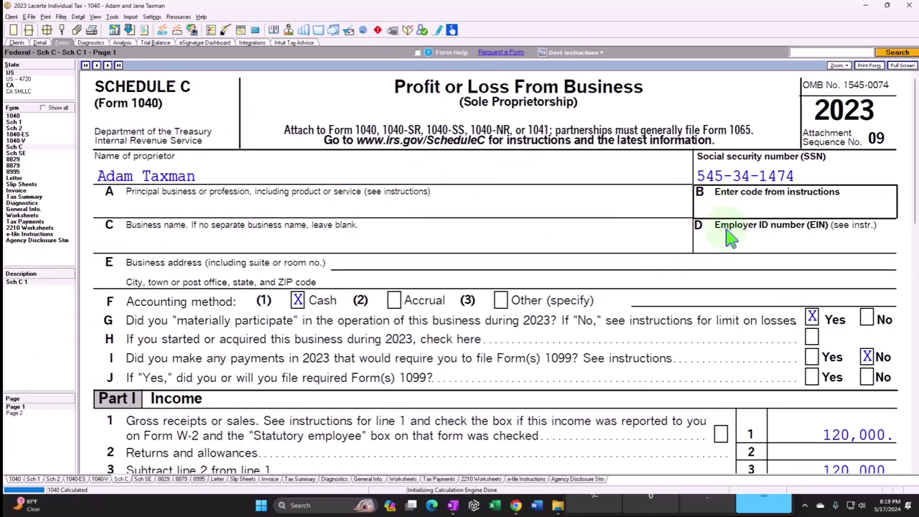
{"action": "scroll", "coordinate": [718, 283], "scroll_direction": "down", "scroll_amount": 5}
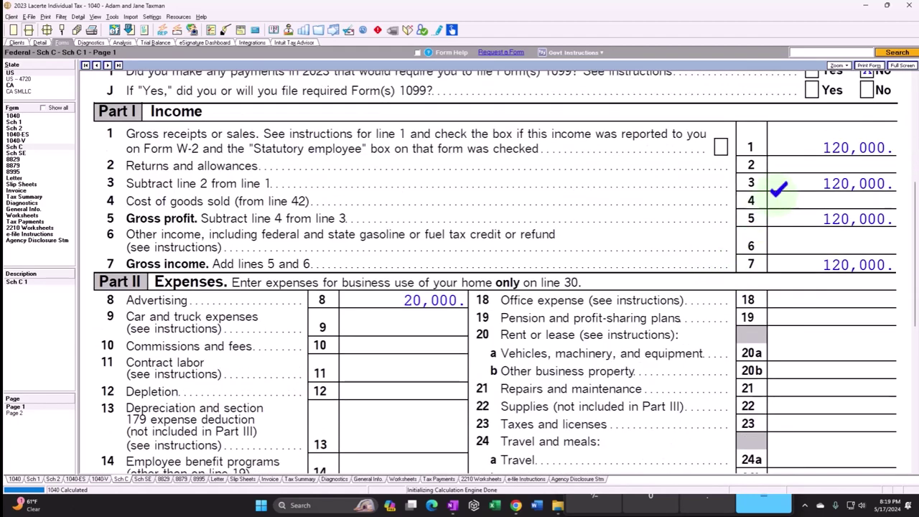
{"action": "scroll", "coordinate": [753, 183], "scroll_direction": "down", "scroll_amount": 3}
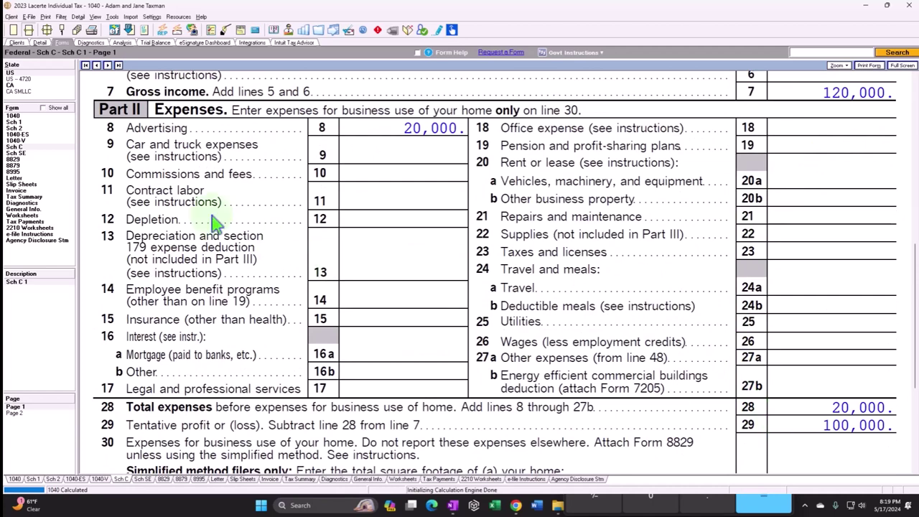
Step: Check the named person, net profit and self-employment tax lines on the taxpayer's Schedule SE
{"action": "left_click", "coordinate": [16, 153]}
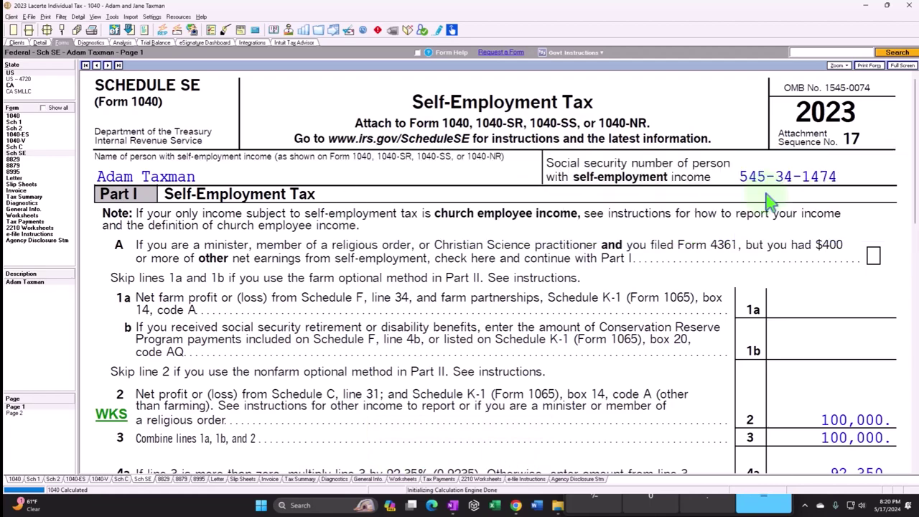
{"action": "scroll", "coordinate": [770, 202], "scroll_direction": "down", "scroll_amount": 8}
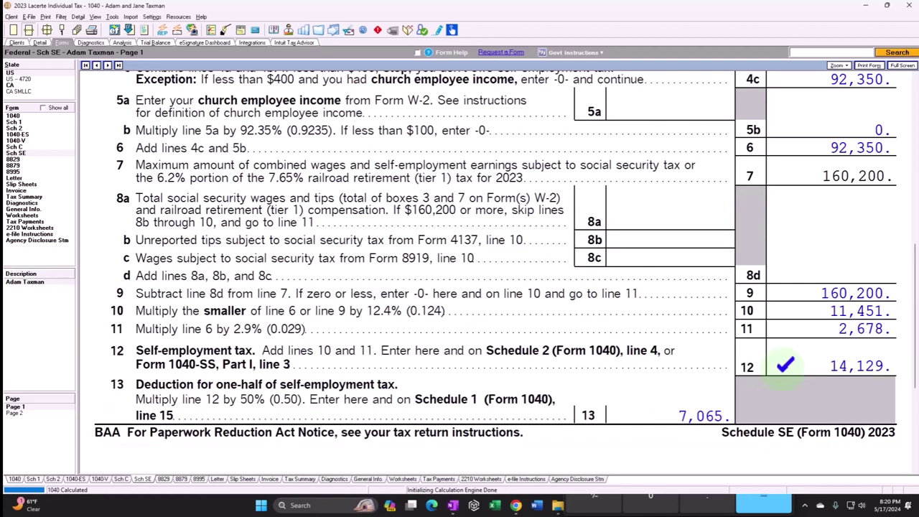
{"action": "scroll", "coordinate": [785, 366], "scroll_direction": "up", "scroll_amount": 8}
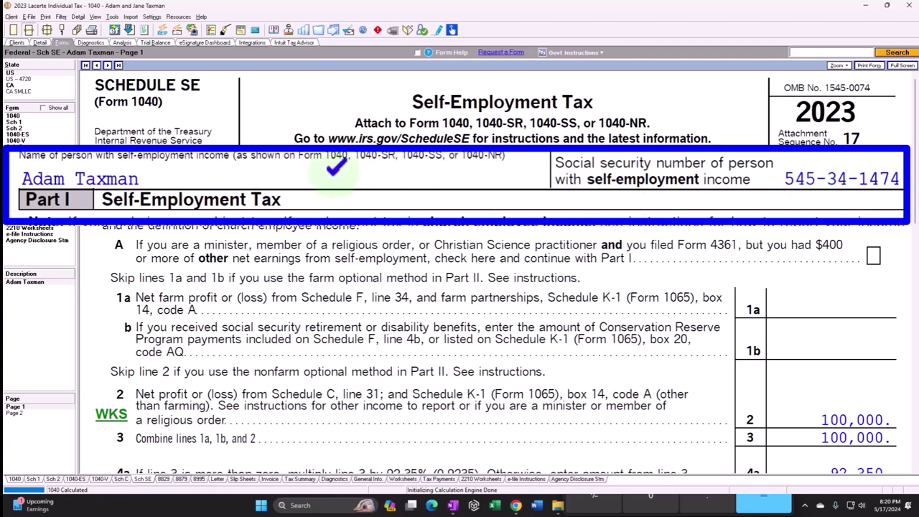
Step: Add a second Schedule C business with principal business "2" and assign it to the spouse
{"action": "left_click", "coordinate": [39, 42]}
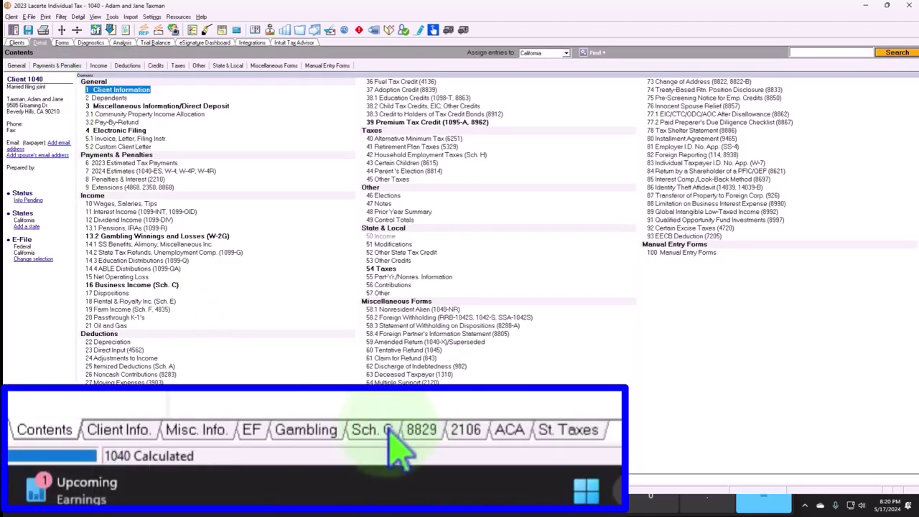
{"action": "left_click", "coordinate": [388, 431]}
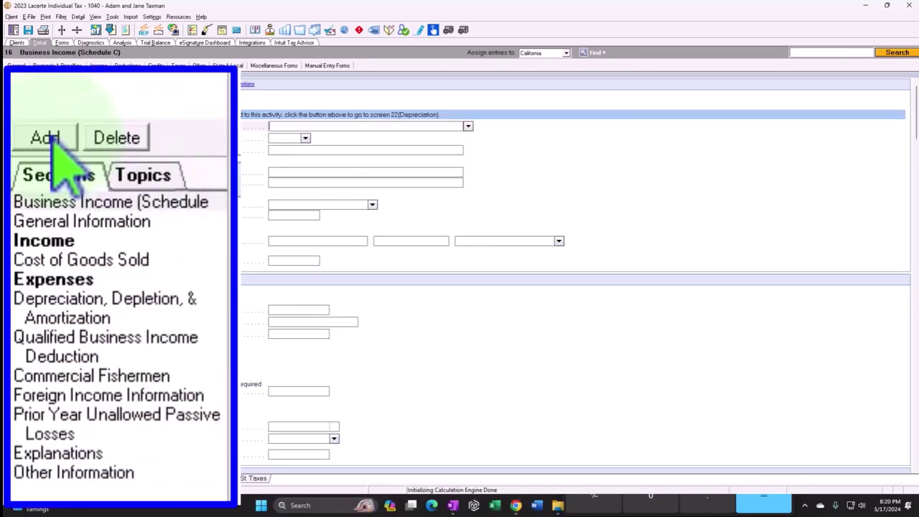
{"action": "left_click", "coordinate": [52, 137]}
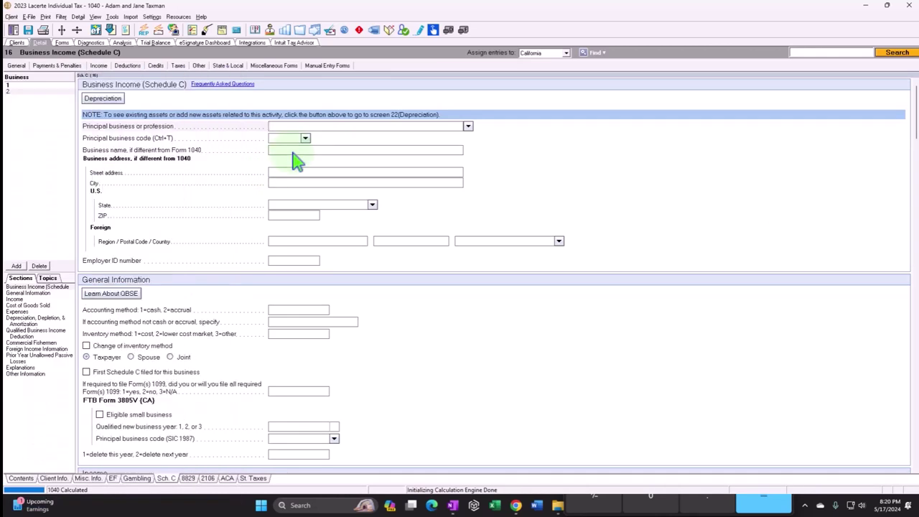
{"action": "type", "text": "2"}
{"action": "key", "text": "Tab"}
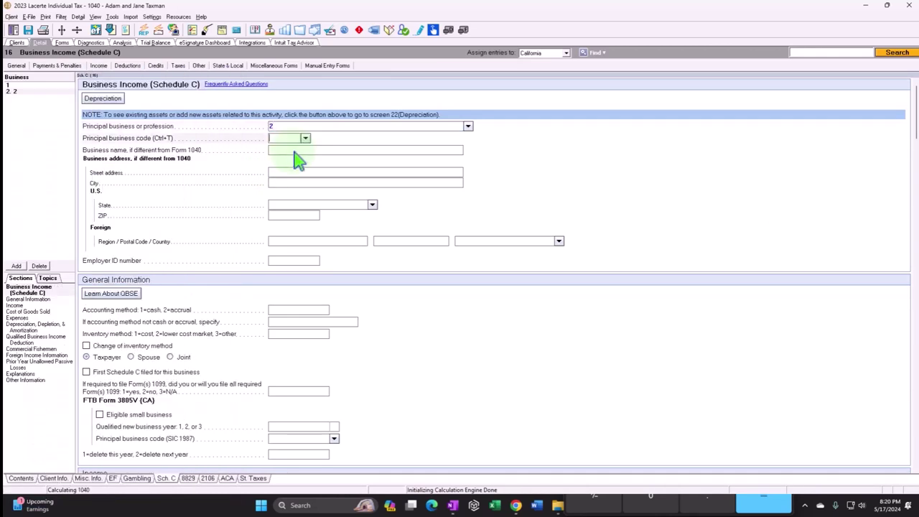
{"action": "key", "text": "Tab"}
{"action": "key", "text": "Tab"}
{"action": "key", "text": "Tab"}
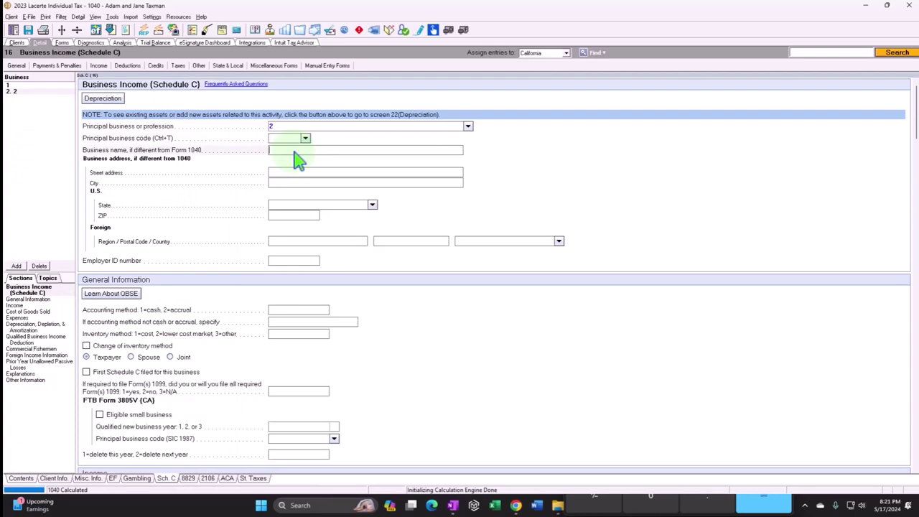
{"action": "left_click", "coordinate": [133, 358]}
Step: Enter gross receipts of 60,000 and advertising expenses of 10,000 for the spouse's business
{"action": "scroll", "coordinate": [215, 355], "scroll_direction": "down", "scroll_amount": 5}
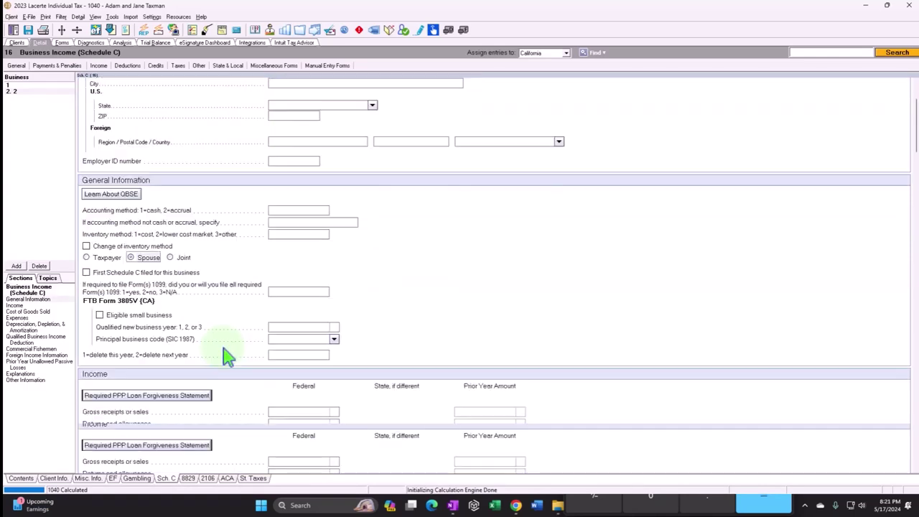
{"action": "left_click", "coordinate": [301, 263]}
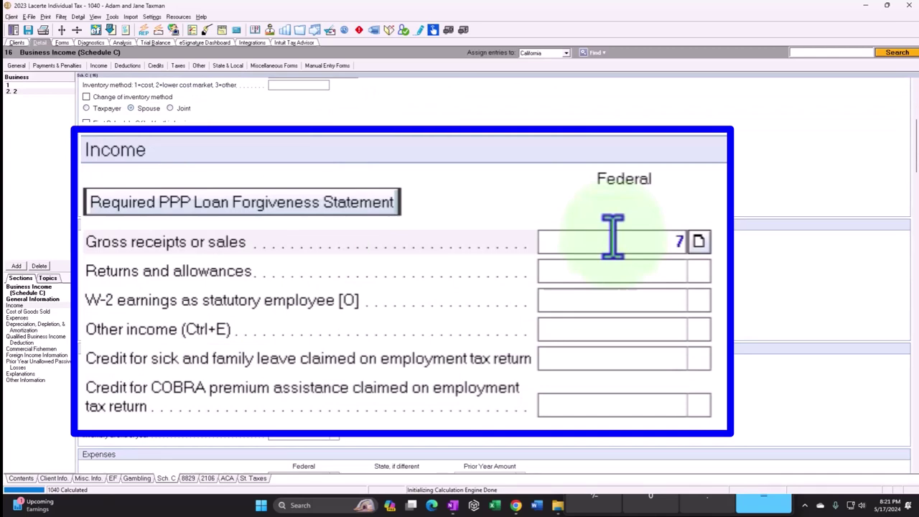
{"action": "type", "text": "60000"}
{"action": "key", "text": "Tab"}
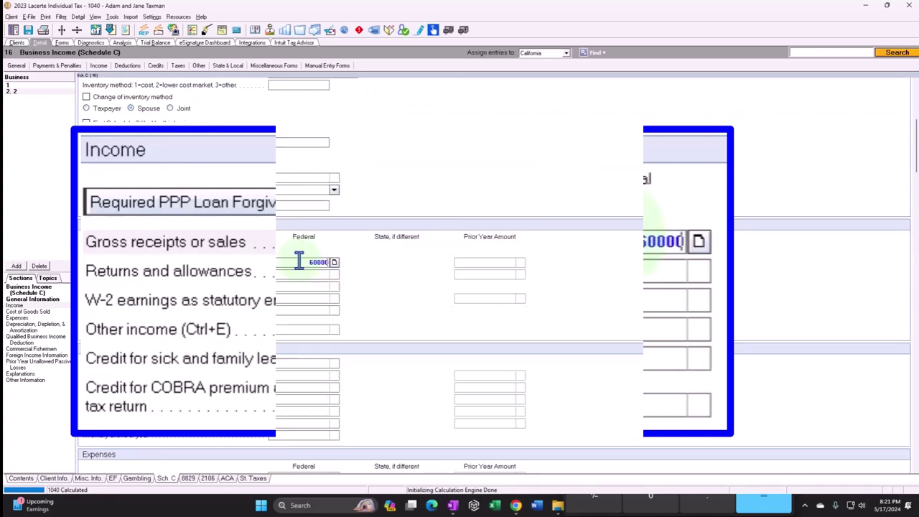
{"action": "scroll", "coordinate": [323, 327], "scroll_direction": "down", "scroll_amount": 2}
{"action": "left_click", "coordinate": [311, 390]}
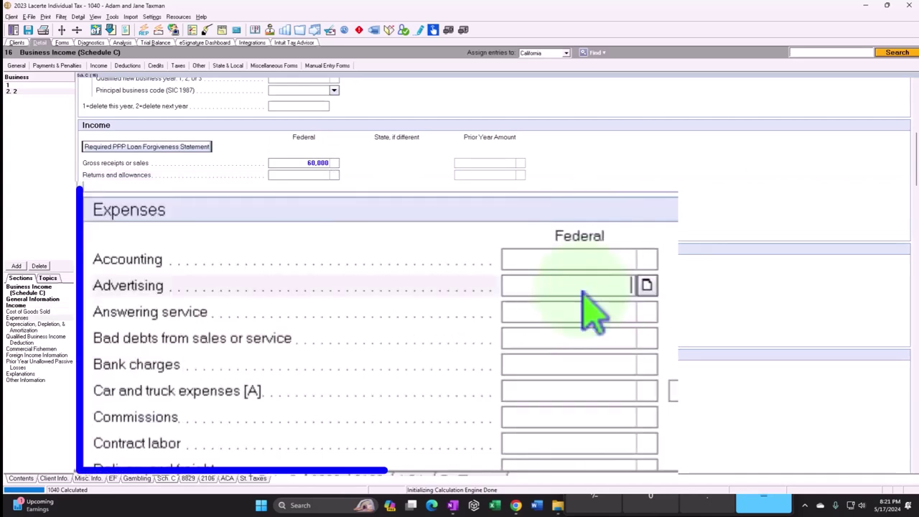
{"action": "type", "text": "10,0"}
{"action": "type", "text": "0000"}
{"action": "key", "text": "Tab"}
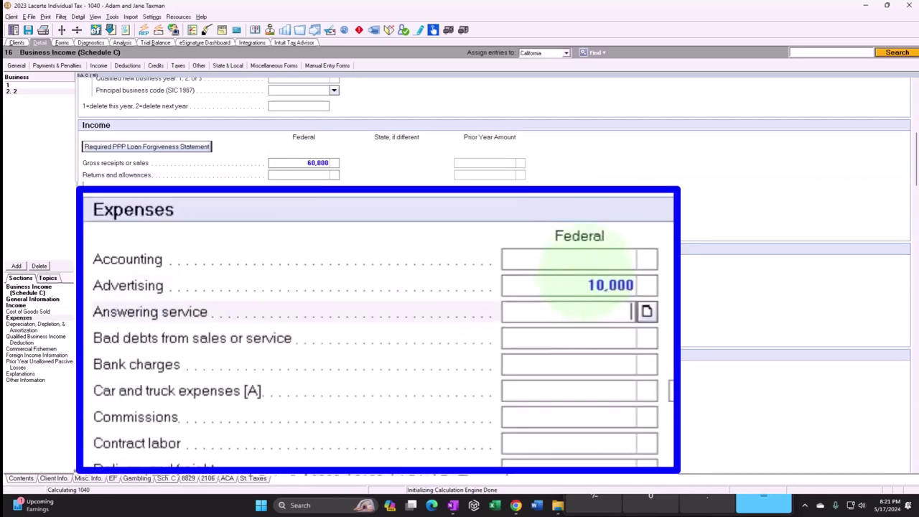
Step: Review the Schedule C forms of both businesses, checking the second one's income, expenses and tentative profit
{"action": "left_click", "coordinate": [62, 42]}
{"action": "left_click", "coordinate": [21, 147]}
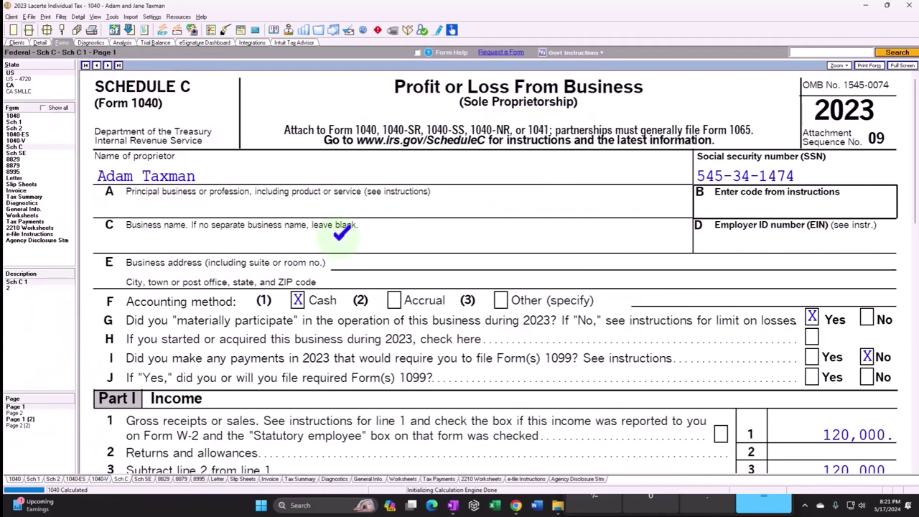
{"action": "scroll", "coordinate": [341, 231], "scroll_direction": "down", "scroll_amount": 3}
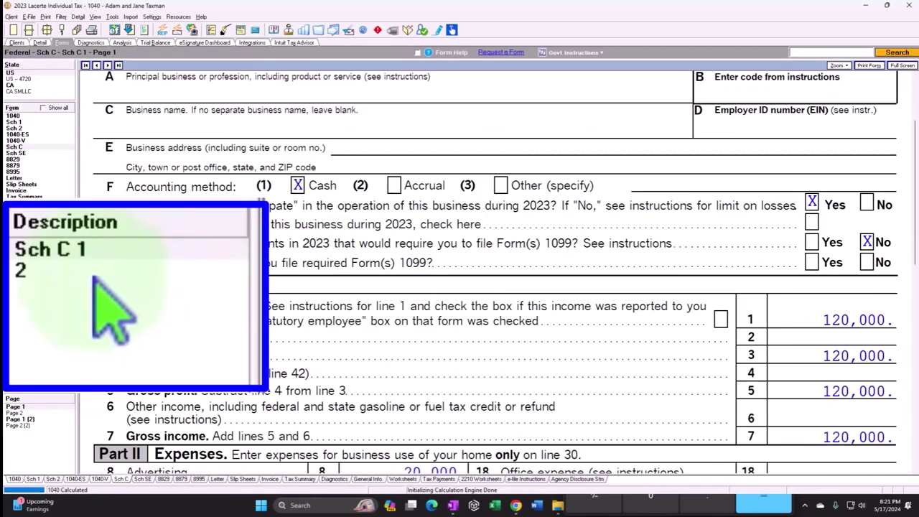
{"action": "left_click", "coordinate": [9, 287]}
{"action": "scroll", "coordinate": [370, 301], "scroll_direction": "down", "scroll_amount": 5}
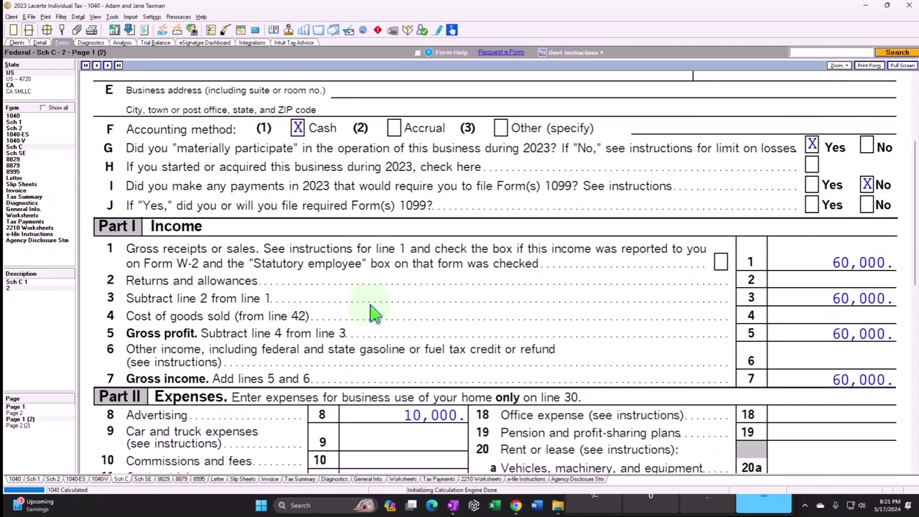
{"action": "scroll", "coordinate": [373, 311], "scroll_direction": "down", "scroll_amount": 6}
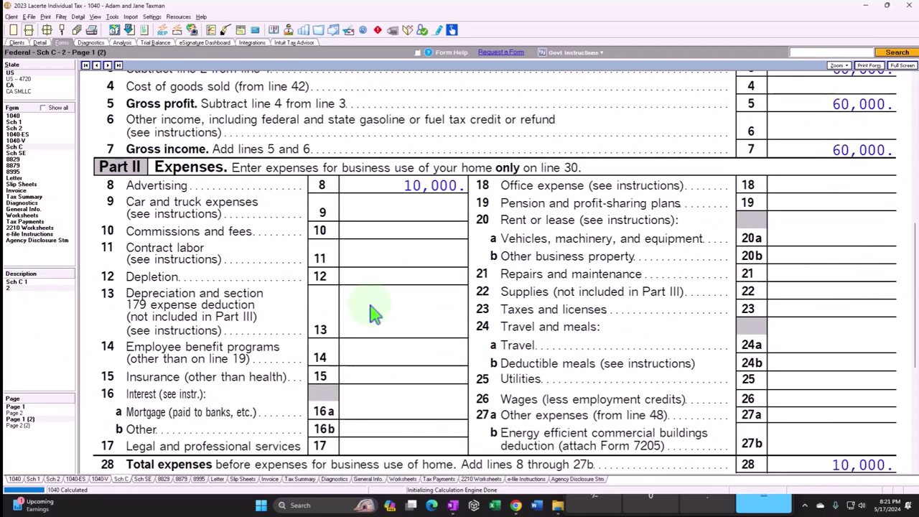
{"action": "scroll", "coordinate": [373, 309], "scroll_direction": "down", "scroll_amount": 2}
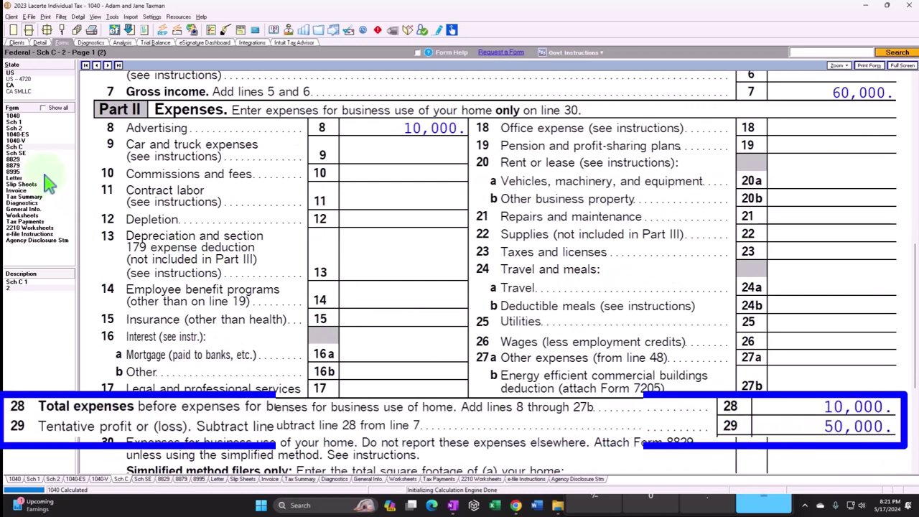
Step: Compare the taxpayer's and the spouse's separate Schedule SE forms from net profit down to the one-half deduction
{"action": "left_click", "coordinate": [26, 154]}
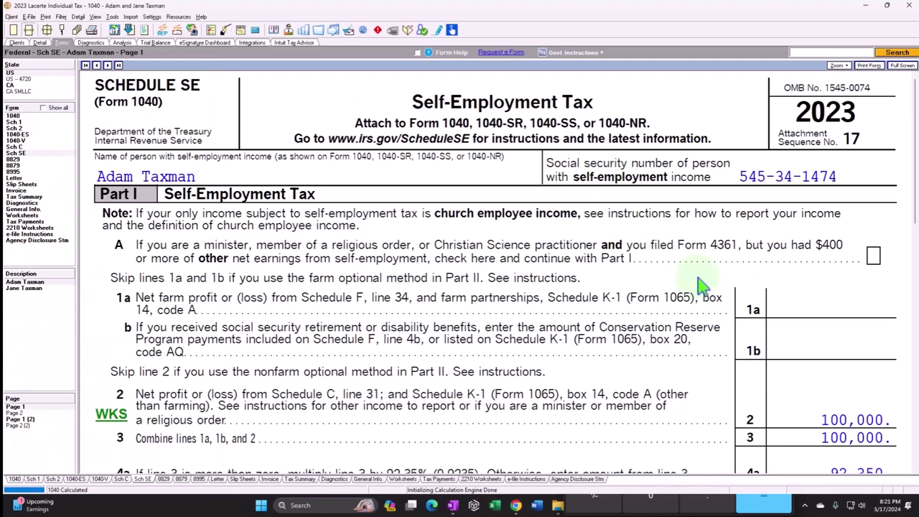
{"action": "scroll", "coordinate": [703, 285], "scroll_direction": "down", "scroll_amount": 10}
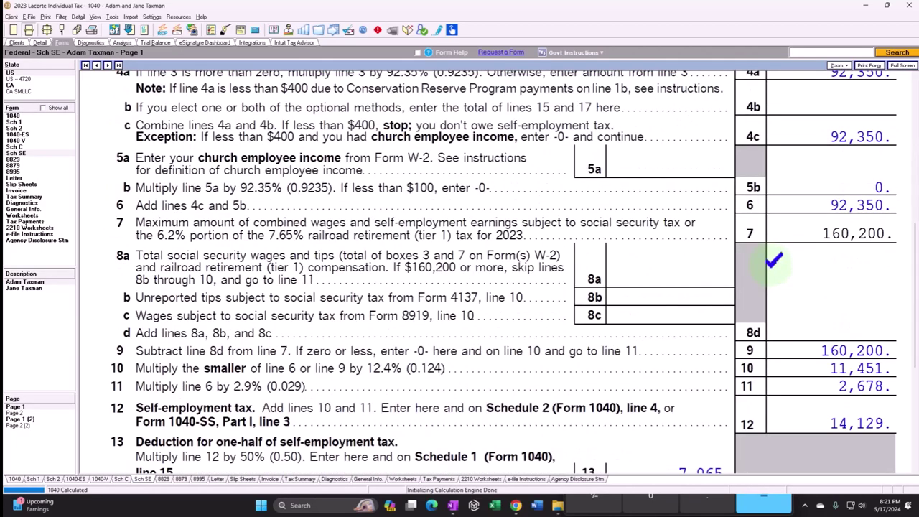
{"action": "scroll", "coordinate": [773, 261], "scroll_direction": "down", "scroll_amount": 2}
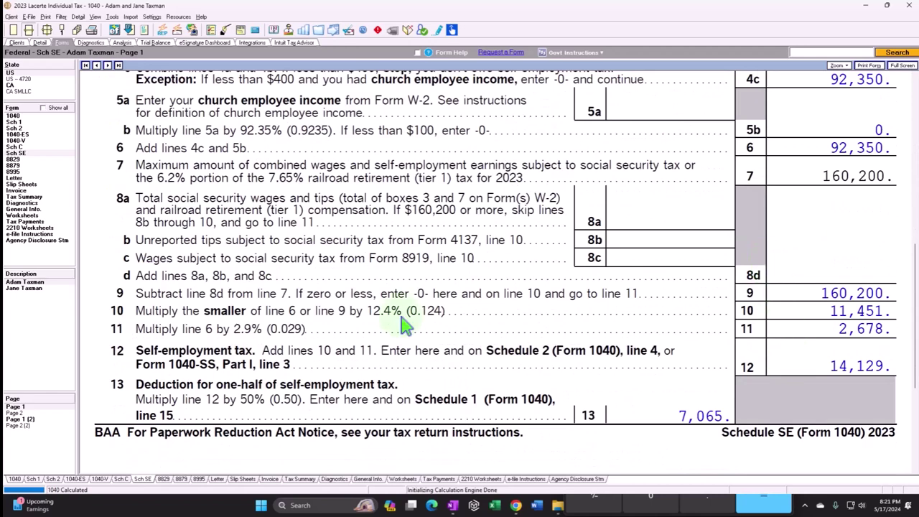
{"action": "left_click", "coordinate": [43, 288]}
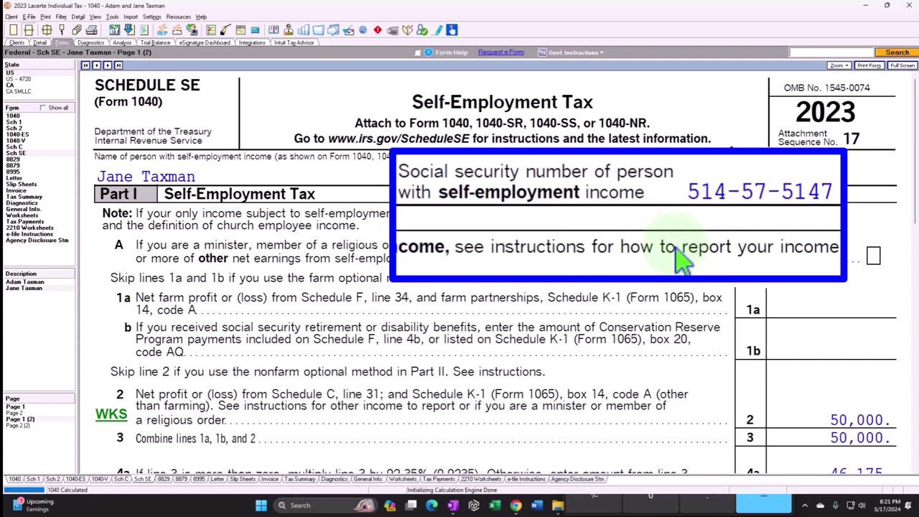
{"action": "scroll", "coordinate": [738, 219], "scroll_direction": "down", "scroll_amount": 3}
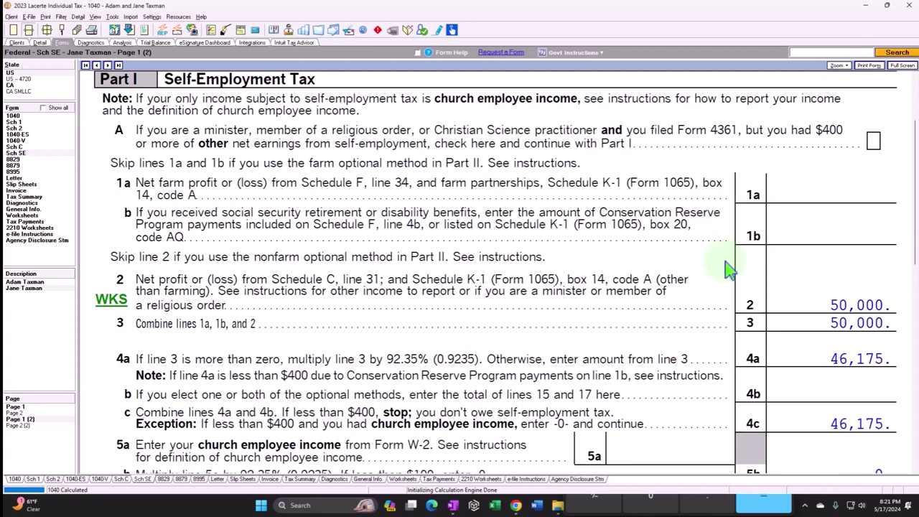
{"action": "scroll", "coordinate": [725, 288], "scroll_direction": "down", "scroll_amount": 5}
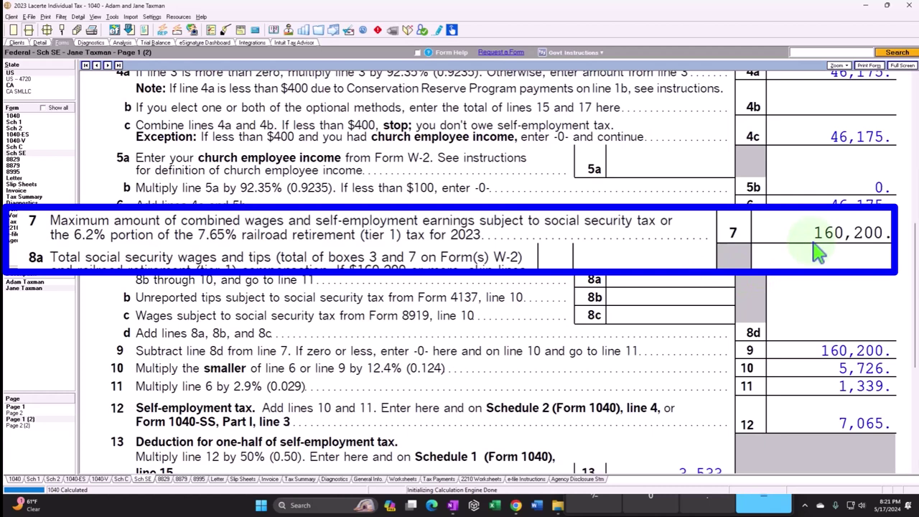
{"action": "scroll", "coordinate": [821, 251], "scroll_direction": "down", "scroll_amount": 1}
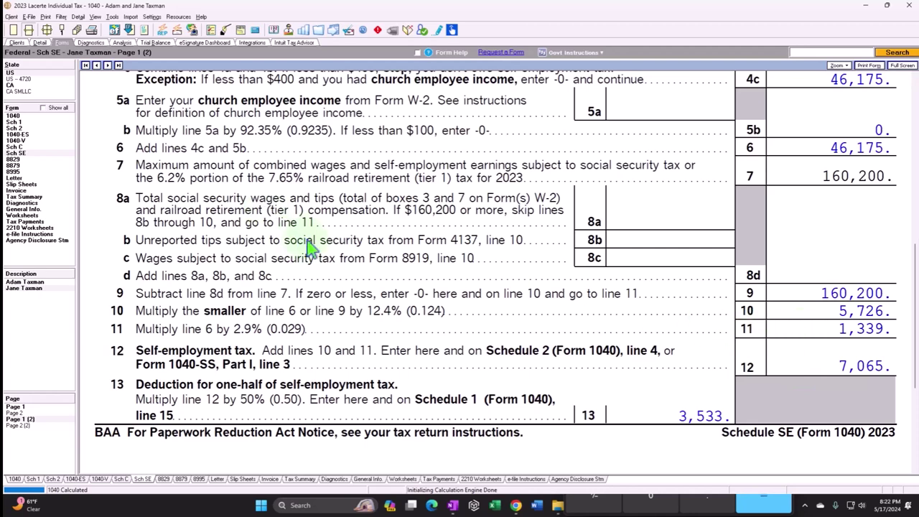
Step: Check the combined business income on Schedule 1 and the combined self-employment tax on Schedule 2
{"action": "left_click", "coordinate": [20, 125]}
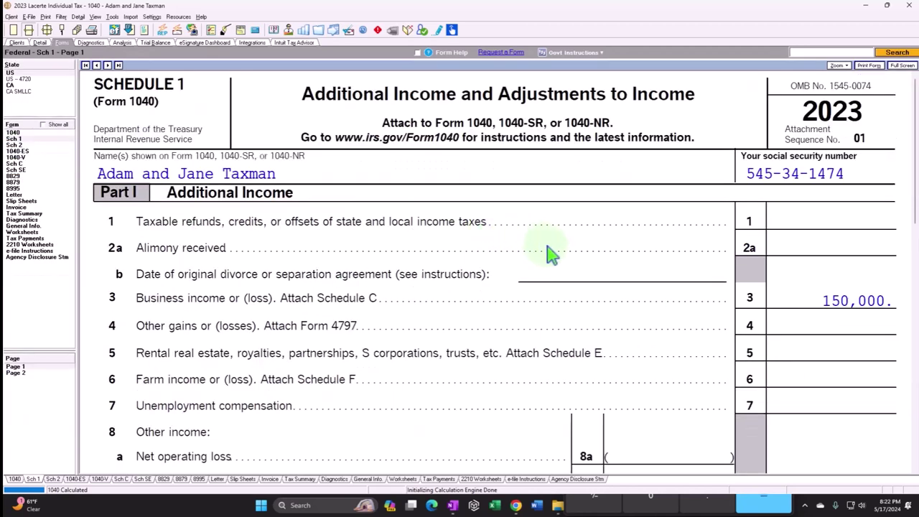
{"action": "scroll", "coordinate": [550, 250], "scroll_direction": "down", "scroll_amount": 3}
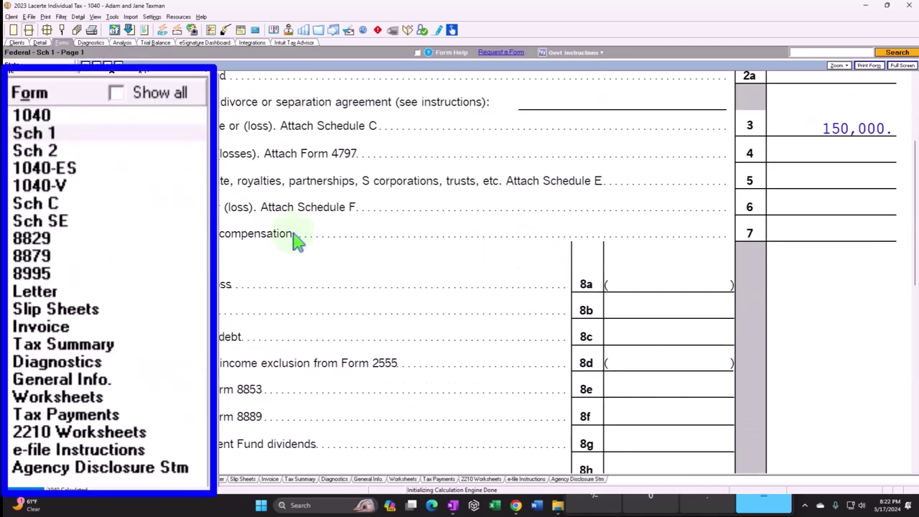
{"action": "left_click", "coordinate": [14, 145]}
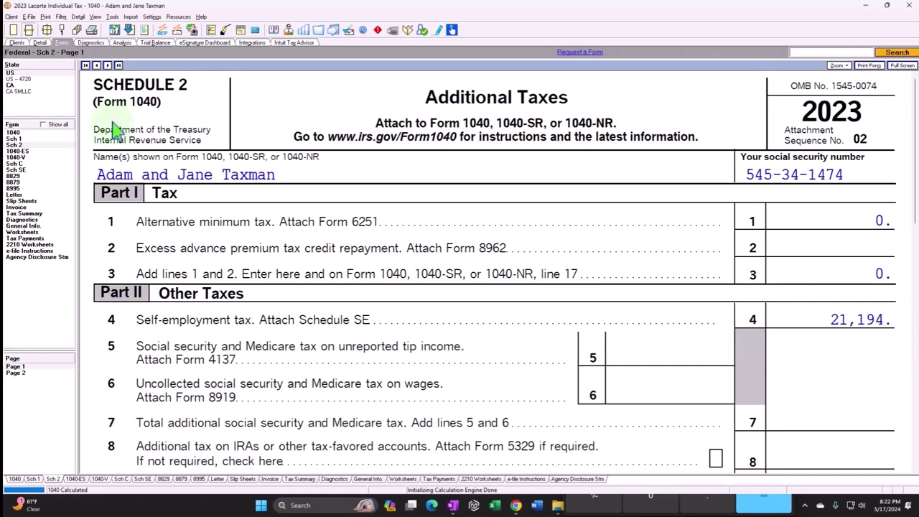
Step: Delete the spouse's second business from the Schedule C business income input
{"action": "left_click", "coordinate": [40, 42]}
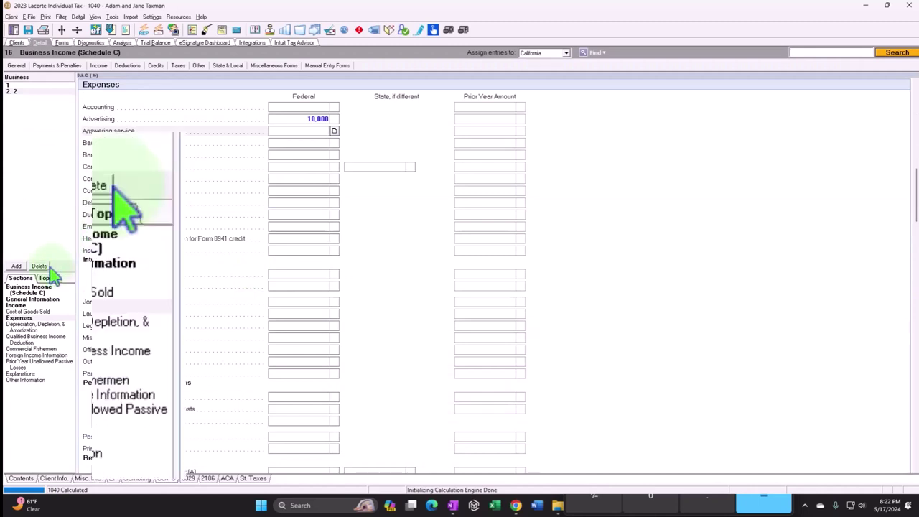
{"action": "left_click", "coordinate": [39, 267]}
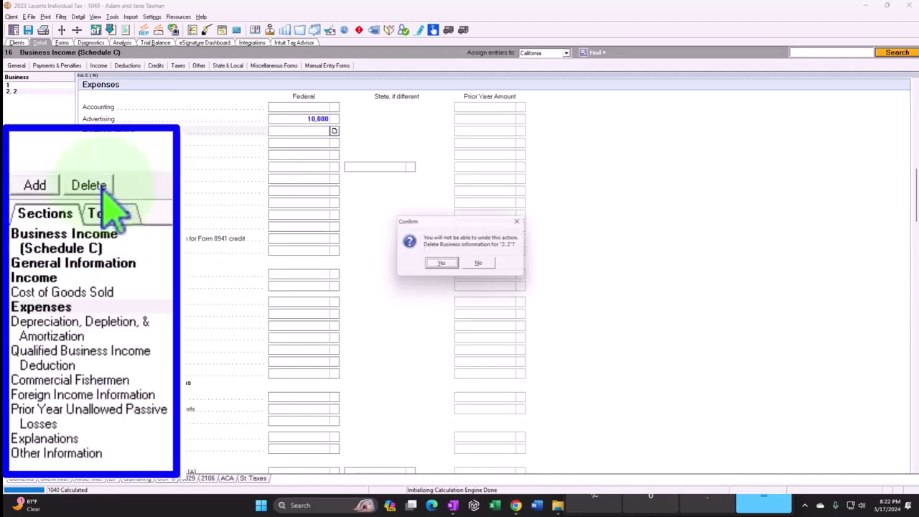
{"action": "left_click", "coordinate": [453, 266]}
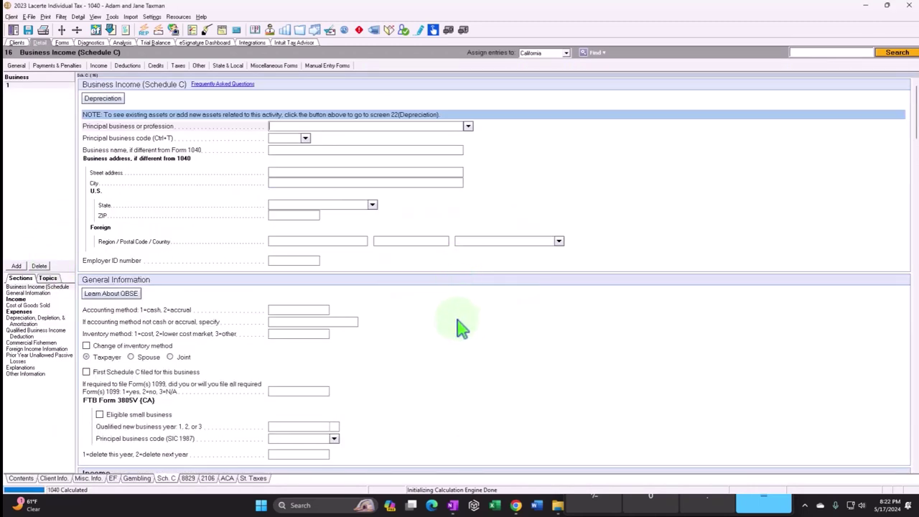
Step: Check the remaining business's income and expenses and change its ownership to Joint
{"action": "scroll", "coordinate": [468, 331], "scroll_direction": "down", "scroll_amount": 3}
{"action": "scroll", "coordinate": [469, 338], "scroll_direction": "down", "scroll_amount": 3}
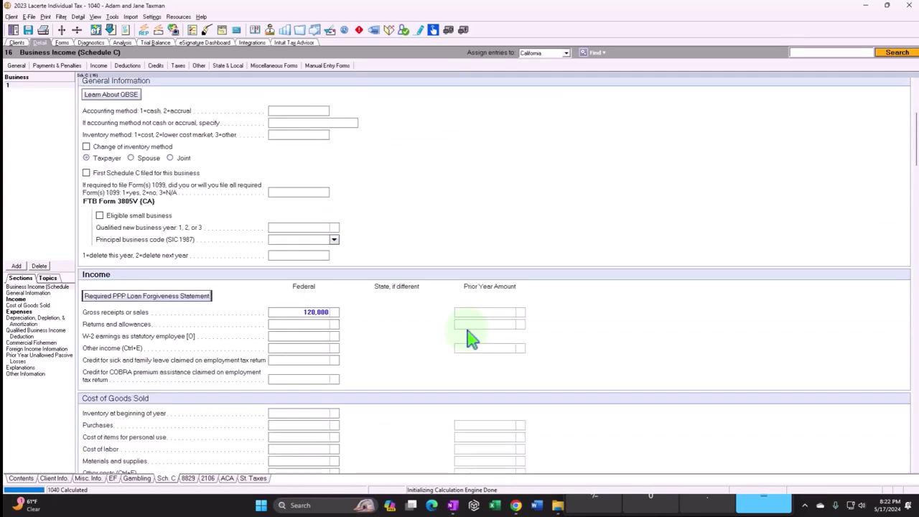
{"action": "scroll", "coordinate": [470, 339], "scroll_direction": "down", "scroll_amount": 3}
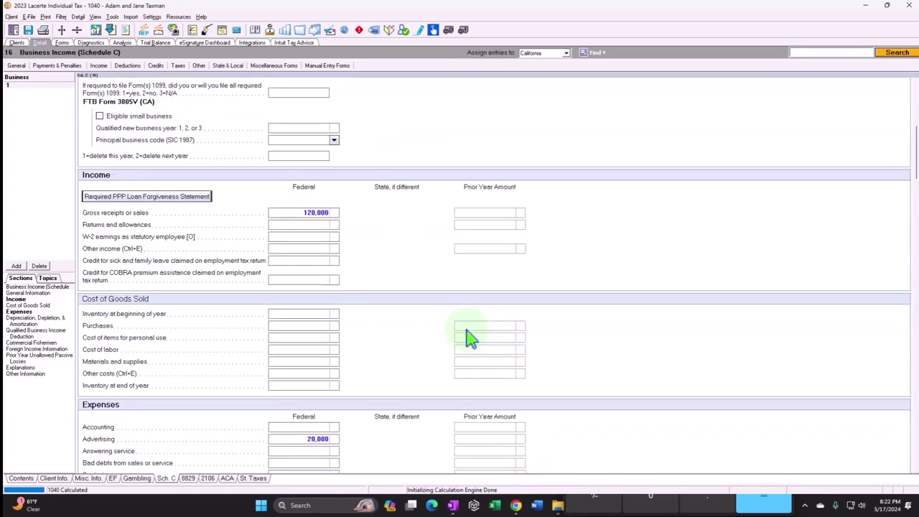
{"action": "scroll", "coordinate": [469, 338], "scroll_direction": "up", "scroll_amount": 3}
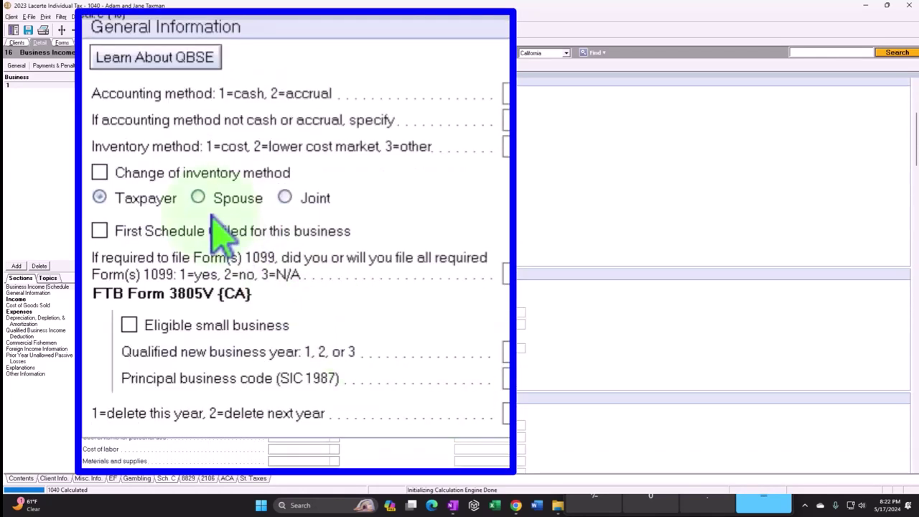
{"action": "left_click", "coordinate": [286, 198]}
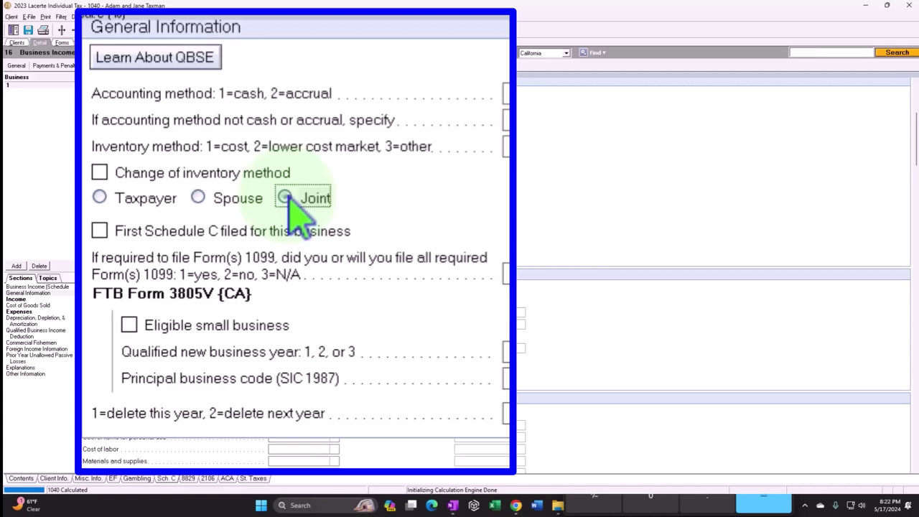
Step: Review the jointly owned business's gross income, expenses and tentative profit on Schedule C
{"action": "left_click", "coordinate": [65, 48]}
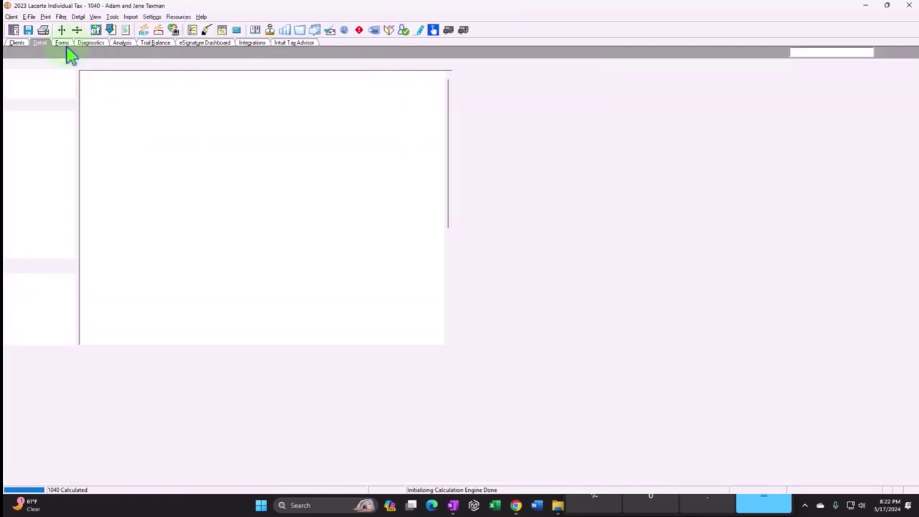
{"action": "left_click", "coordinate": [29, 145]}
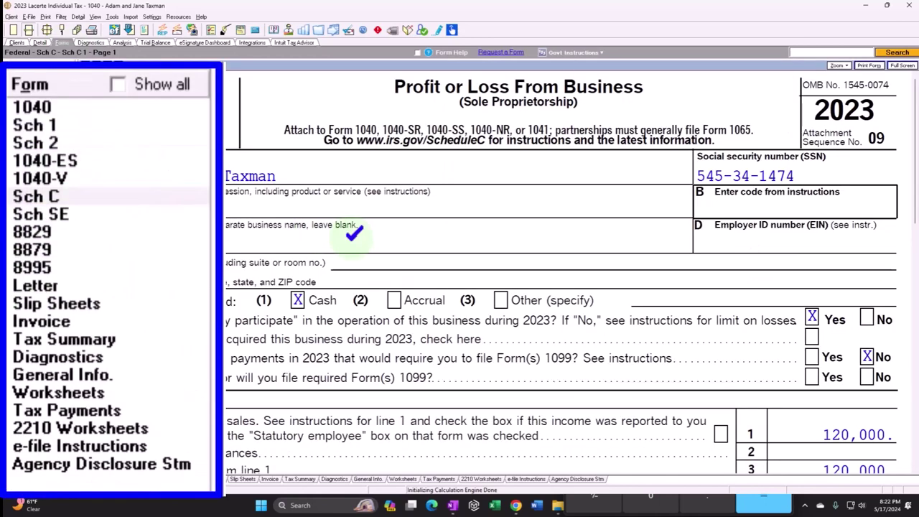
{"action": "scroll", "coordinate": [400, 246], "scroll_direction": "down", "scroll_amount": 10}
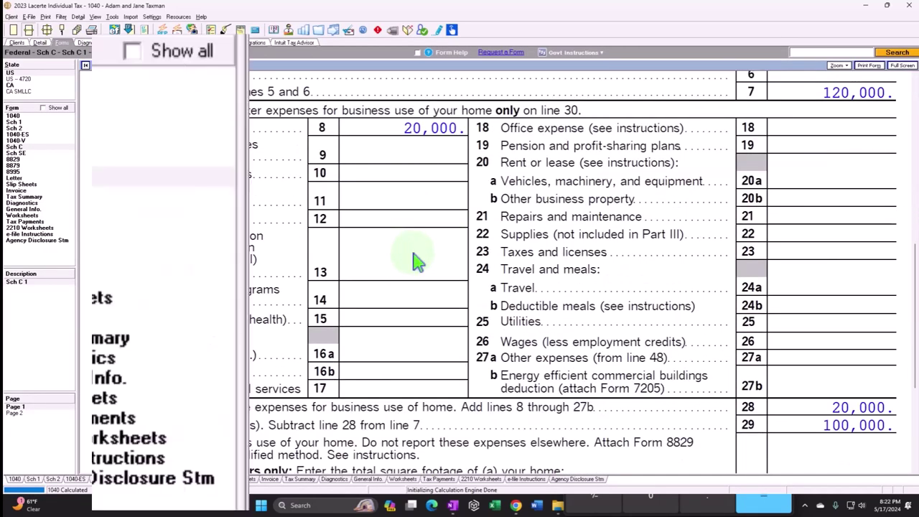
Step: Compare the taxpayer's and the spouse's Schedule SE for the joint business, from net profit down to the one-half deduction
{"action": "left_click", "coordinate": [29, 153]}
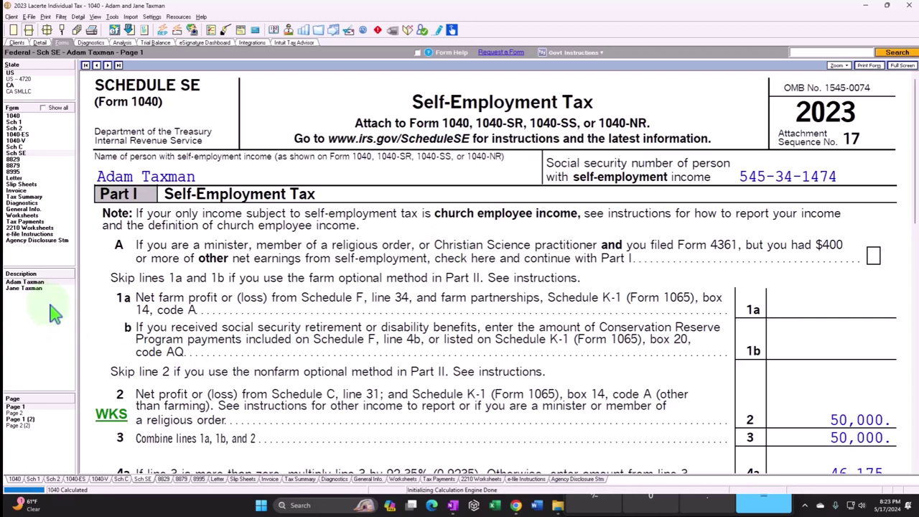
{"action": "scroll", "coordinate": [614, 301], "scroll_direction": "down", "scroll_amount": 5}
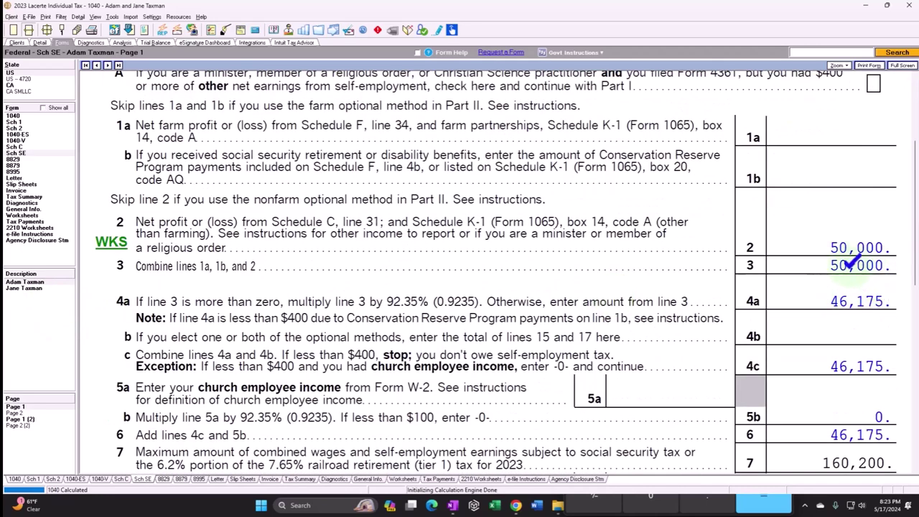
{"action": "scroll", "coordinate": [826, 246], "scroll_direction": "down", "scroll_amount": 3}
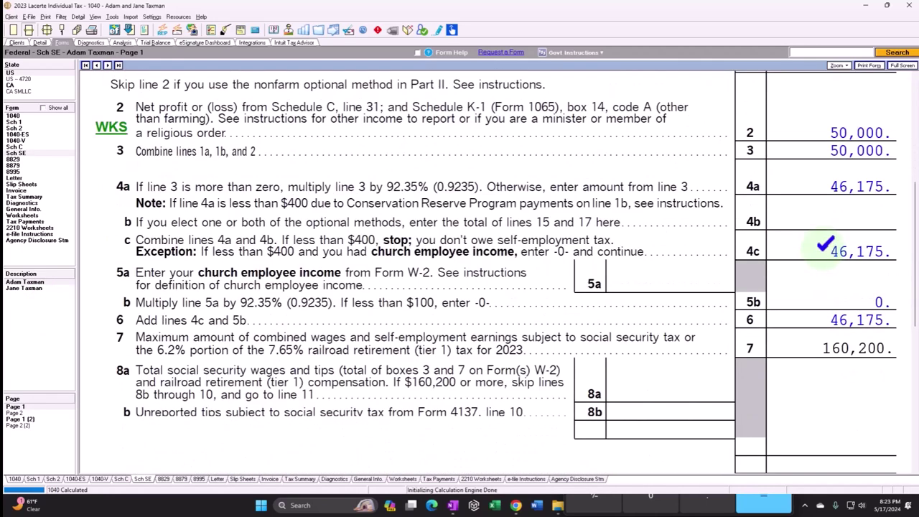
{"action": "scroll", "coordinate": [824, 288], "scroll_direction": "down", "scroll_amount": 5}
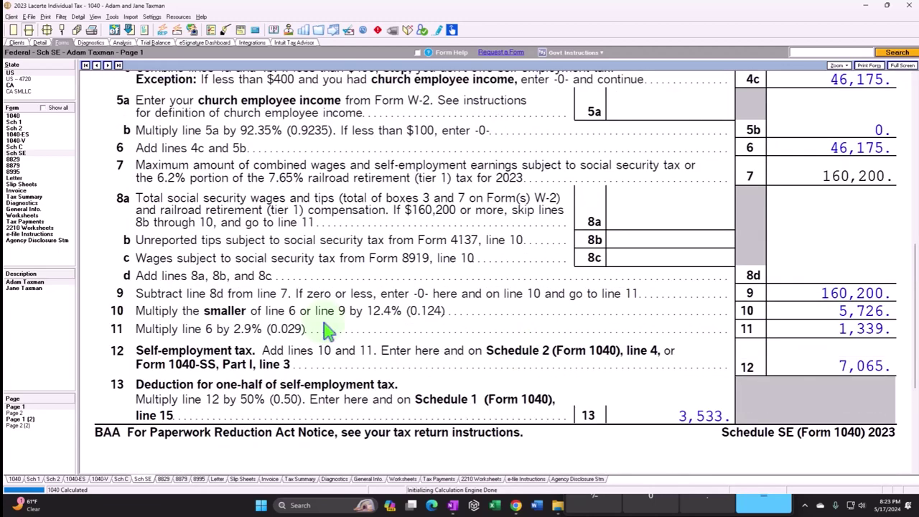
{"action": "left_click", "coordinate": [32, 289]}
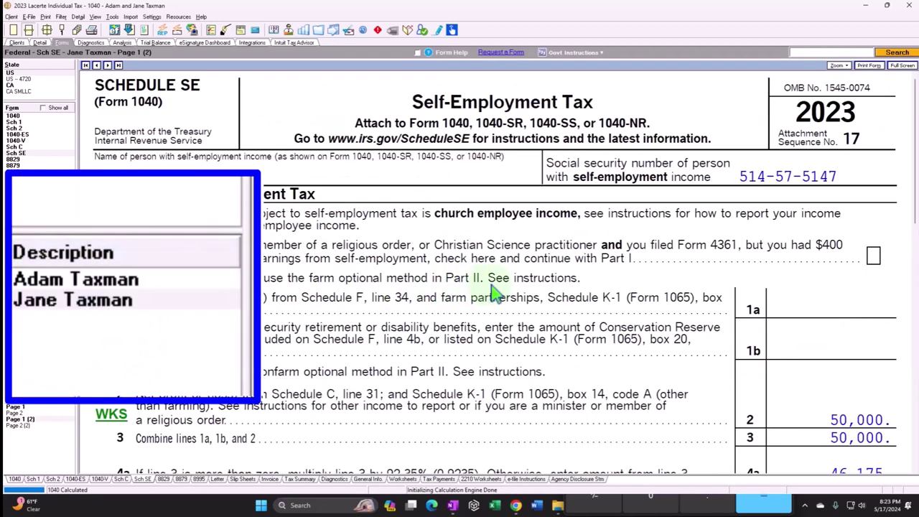
{"action": "scroll", "coordinate": [496, 294], "scroll_direction": "down", "scroll_amount": 10}
{"action": "scroll", "coordinate": [499, 293], "scroll_direction": "down", "scroll_amount": 5}
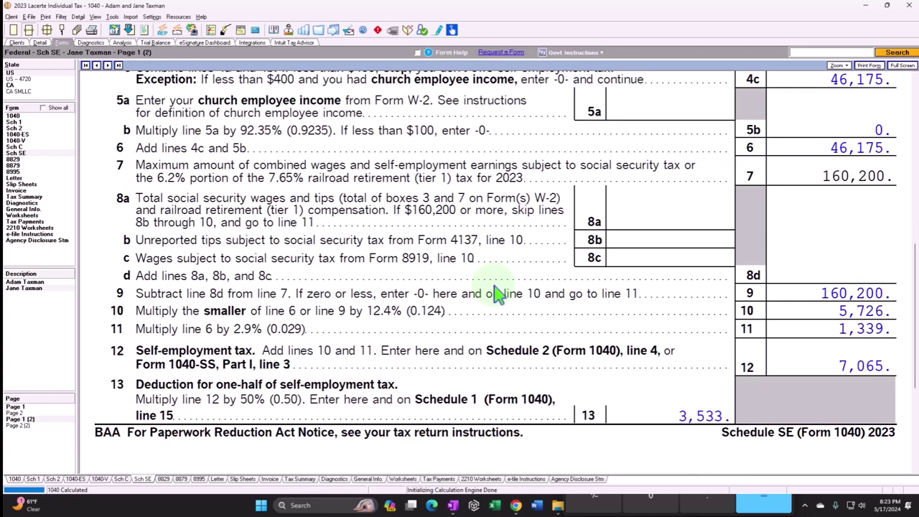
Step: Check the joint business income and adjustments on Schedule 1 and the self-employment tax on Schedule 2
{"action": "left_click", "coordinate": [20, 122]}
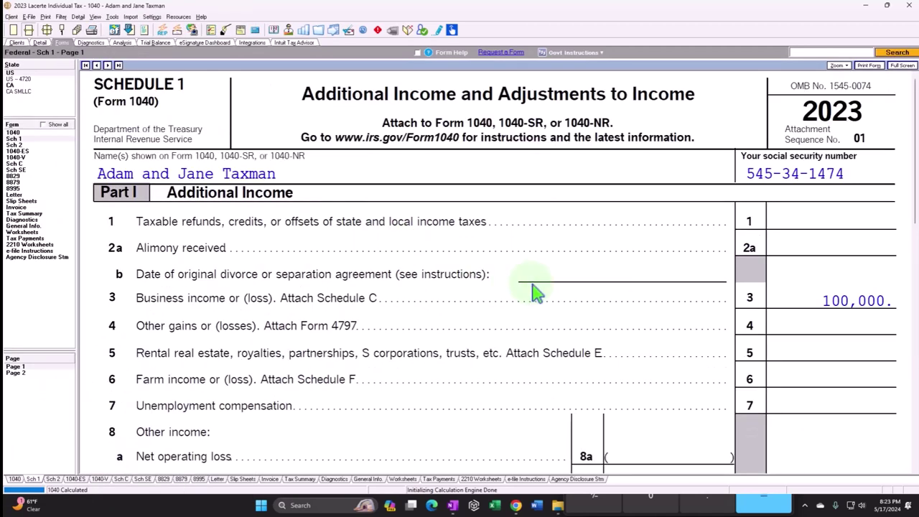
{"action": "left_click", "coordinate": [36, 380]}
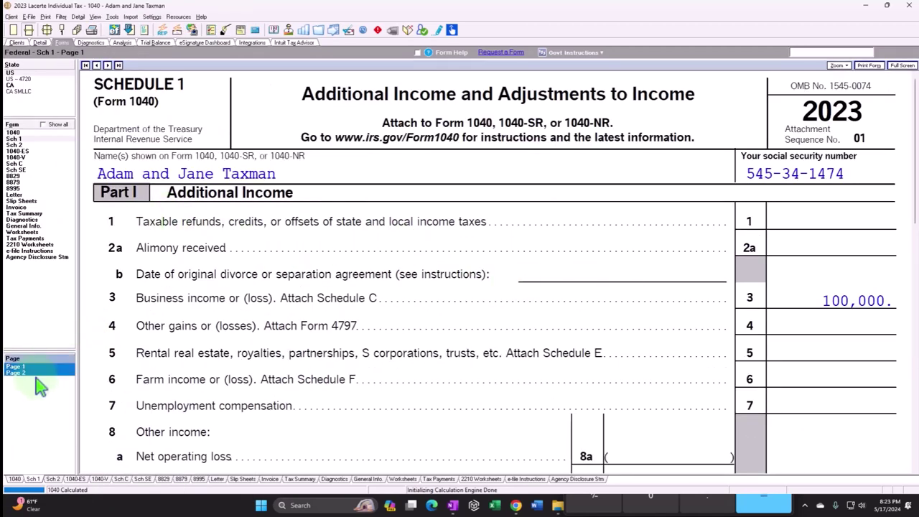
{"action": "left_click", "coordinate": [14, 145]}
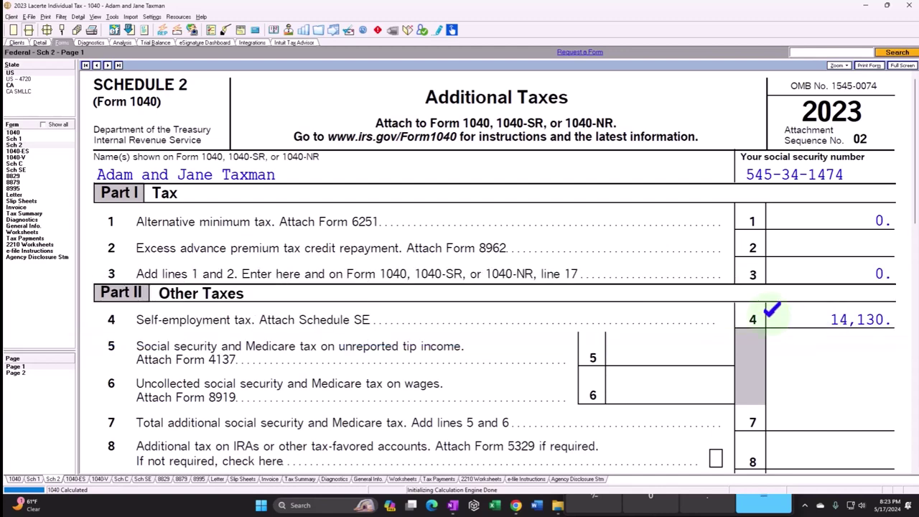
Step: Recheck the joint Schedule C and compare the taxpayer's Schedule SE earnings with the line 7 social security maximum
{"action": "left_click", "coordinate": [29, 166]}
{"action": "left_click", "coordinate": [16, 164]}
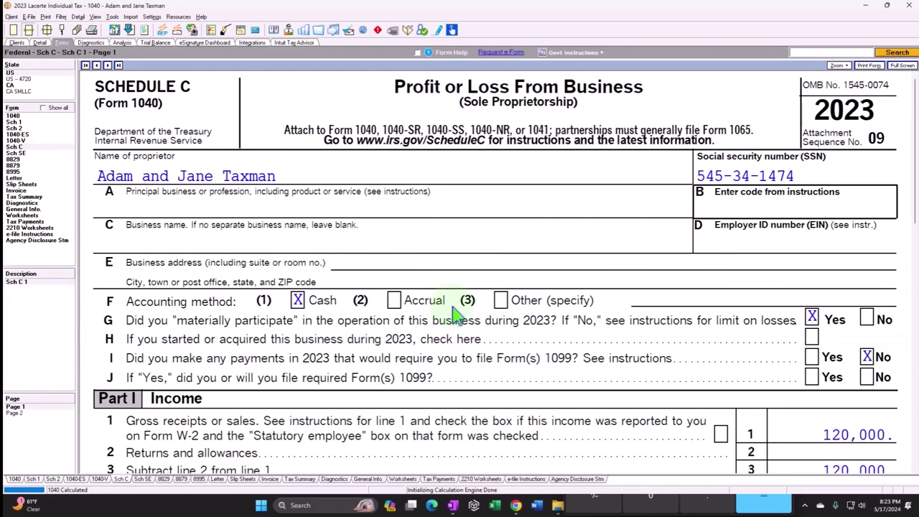
{"action": "scroll", "coordinate": [459, 316], "scroll_direction": "down", "scroll_amount": 10}
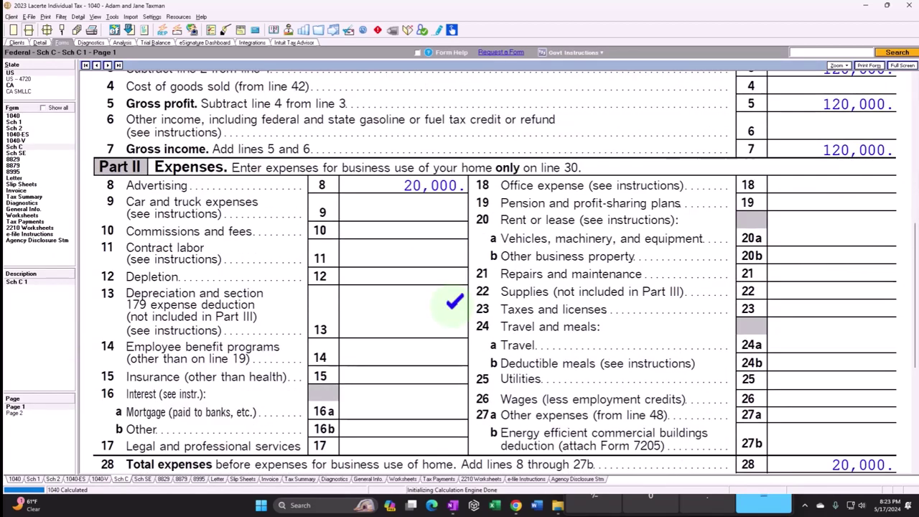
{"action": "left_click", "coordinate": [16, 153]}
{"action": "scroll", "coordinate": [621, 320], "scroll_direction": "down", "scroll_amount": 2}
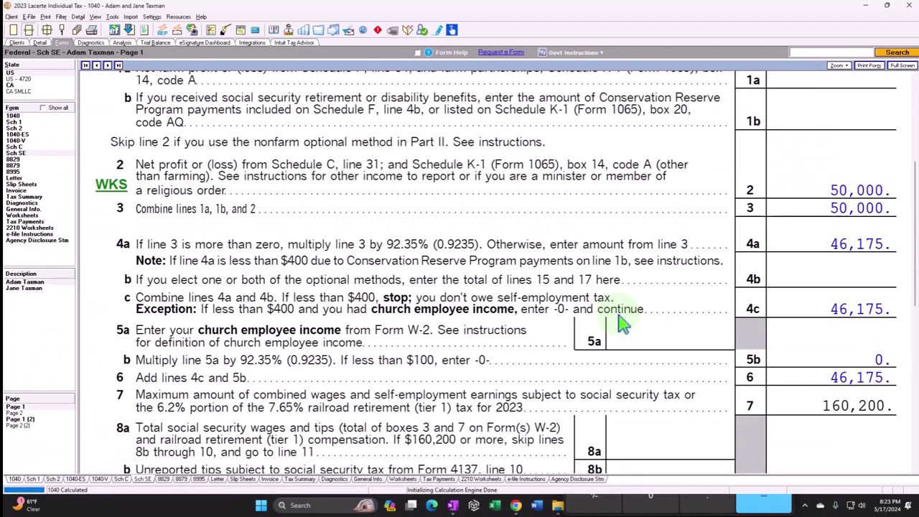
{"action": "scroll", "coordinate": [812, 388], "scroll_direction": "down", "scroll_amount": 1}
{"action": "left_click", "coordinate": [851, 352]}
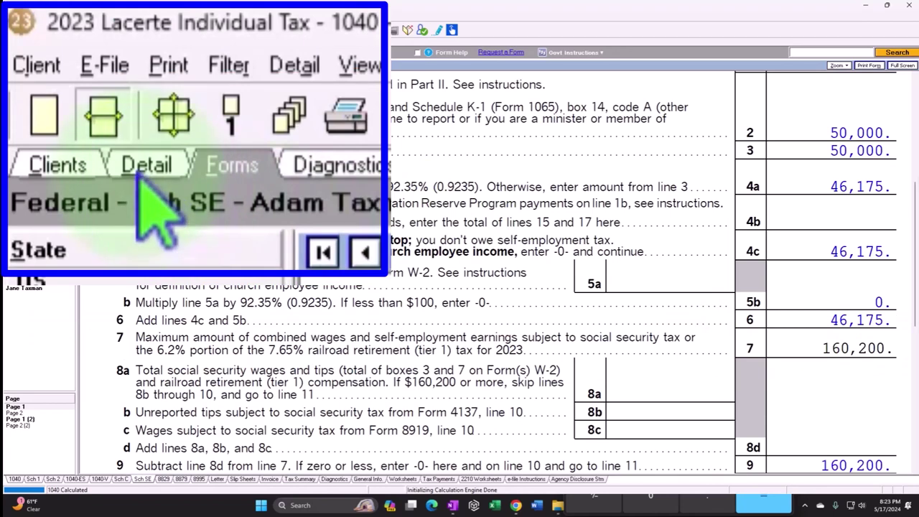
Step: Set the joint business's gross receipts or sales to 420,000 in the Schedule C income input
{"action": "left_click", "coordinate": [39, 42]}
{"action": "left_click", "coordinate": [528, 190]}
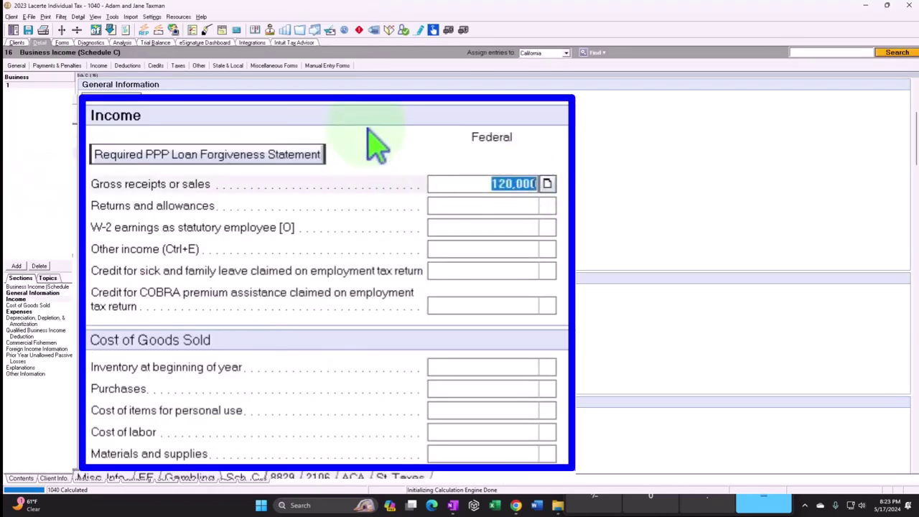
{"action": "type", "text": "420000"}
{"action": "key", "text": "Return"}
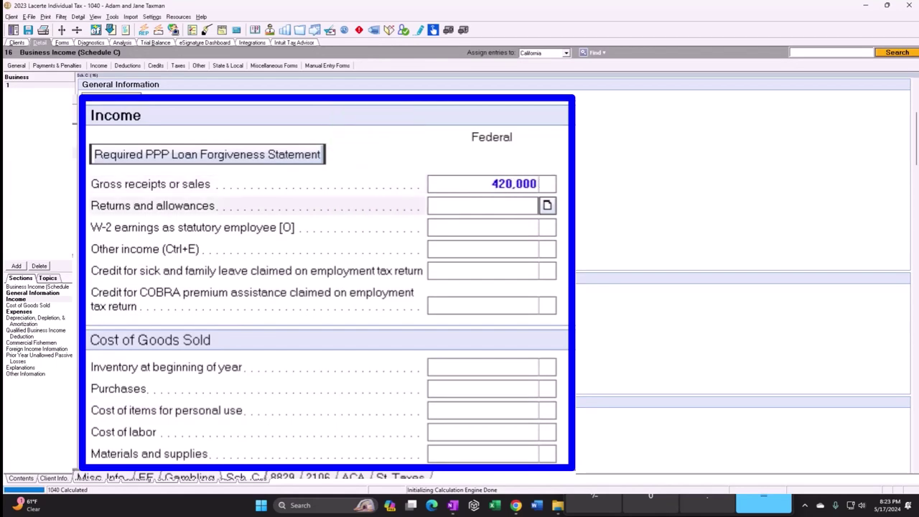
Step: Check the recalculated gross income, expenses and tentative profit on the joint business's Schedule C
{"action": "left_click", "coordinate": [61, 42]}
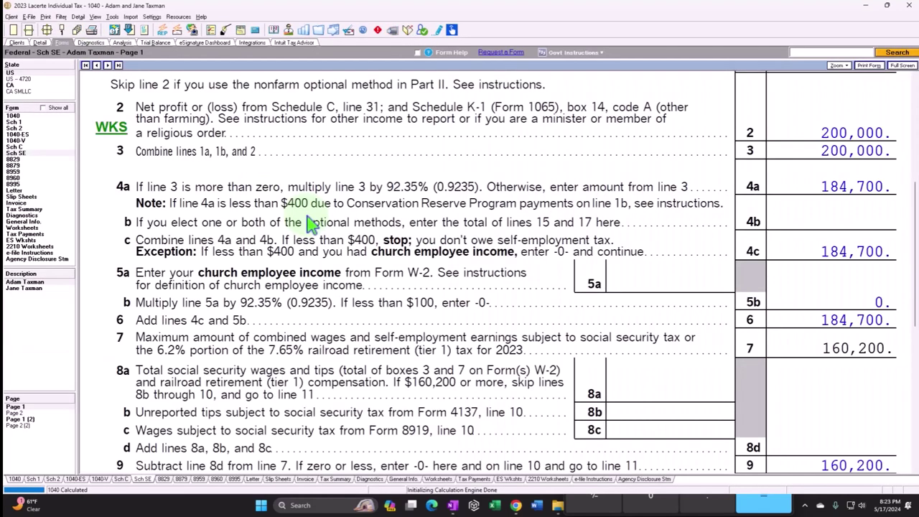
{"action": "left_click", "coordinate": [21, 153]}
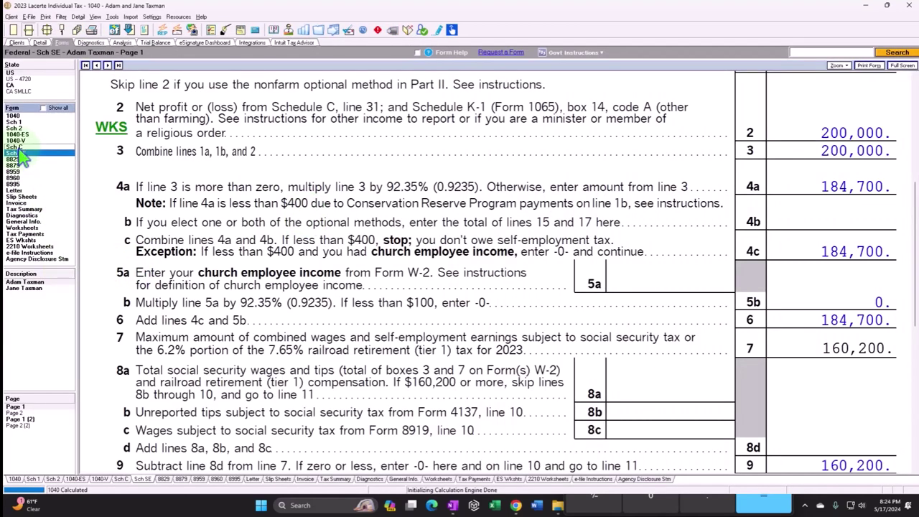
{"action": "left_click", "coordinate": [14, 147]}
{"action": "scroll", "coordinate": [689, 316], "scroll_direction": "down", "scroll_amount": 10}
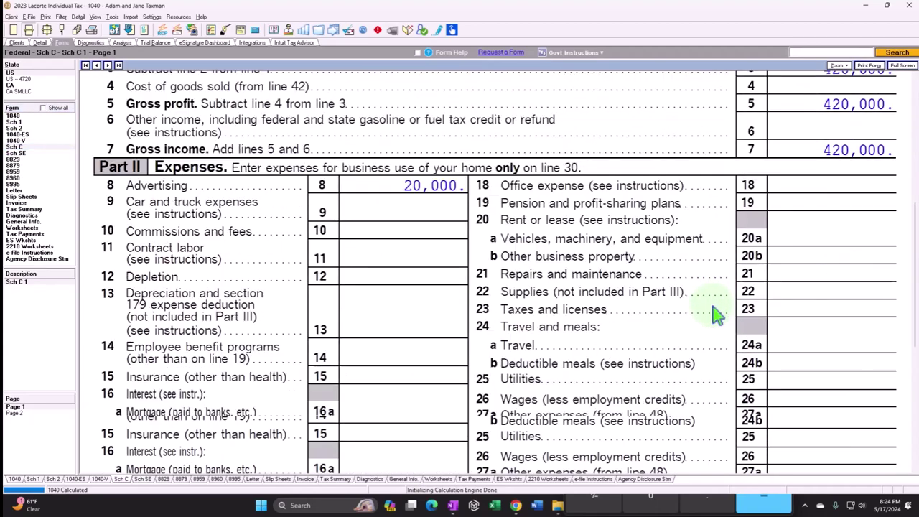
{"action": "scroll", "coordinate": [716, 314], "scroll_direction": "down", "scroll_amount": 3}
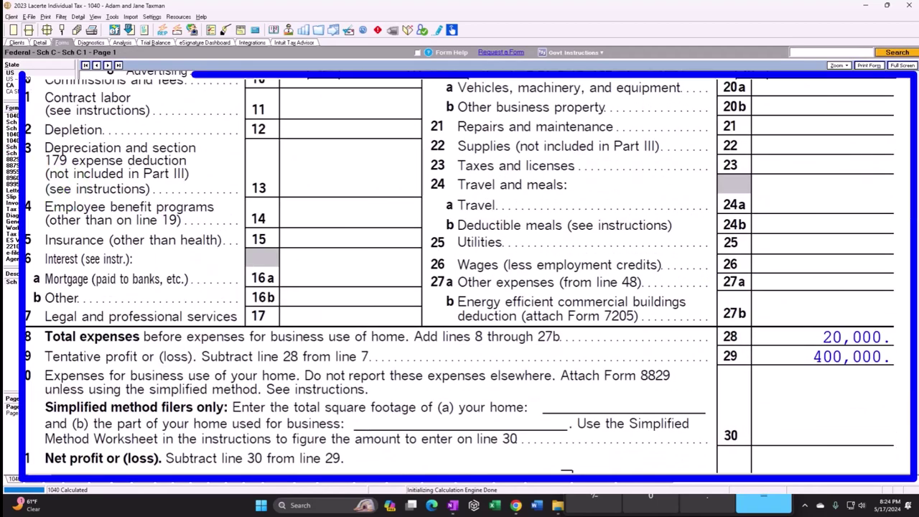
Step: Trace the taxpayer's half of the profit through Schedule SE, past the social security cap, to the one-half deduction
{"action": "left_click", "coordinate": [15, 153]}
{"action": "scroll", "coordinate": [599, 277], "scroll_direction": "down", "scroll_amount": 3}
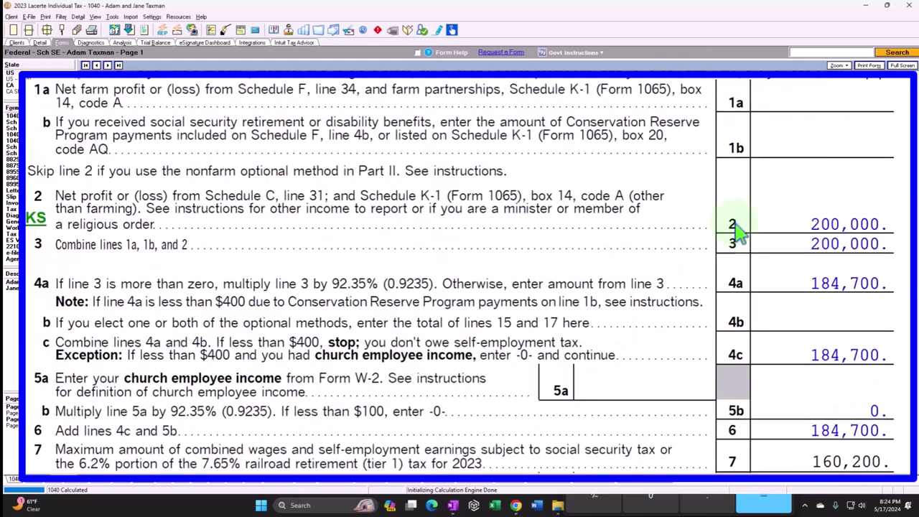
{"action": "scroll", "coordinate": [768, 210], "scroll_direction": "down", "scroll_amount": 2}
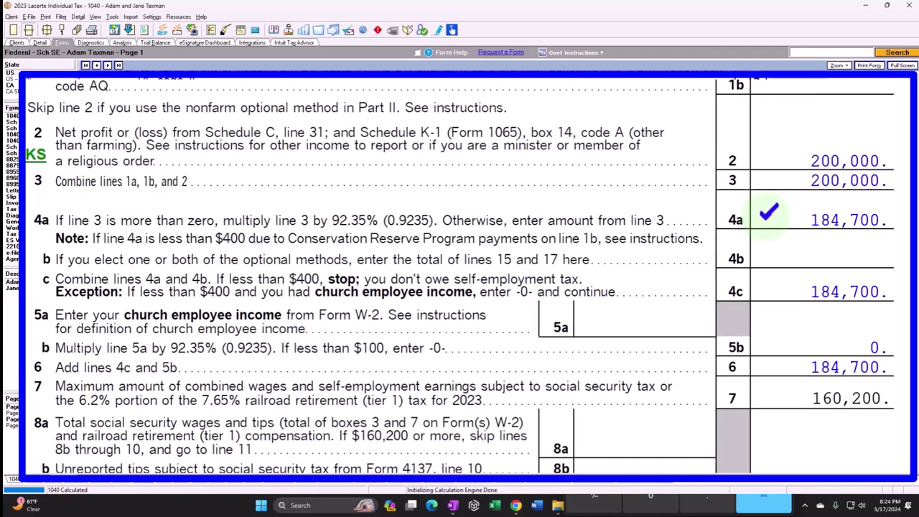
{"action": "scroll", "coordinate": [768, 210], "scroll_direction": "down", "scroll_amount": 2}
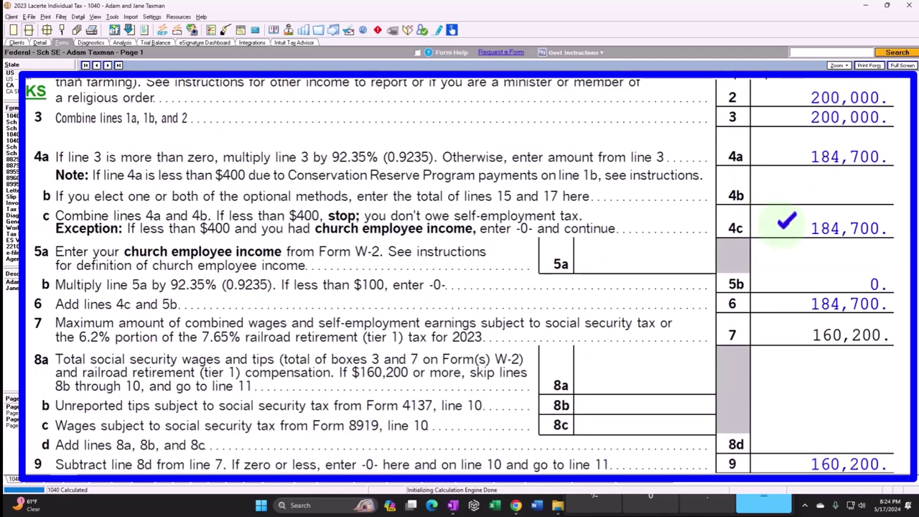
{"action": "scroll", "coordinate": [790, 244], "scroll_direction": "down", "scroll_amount": 2}
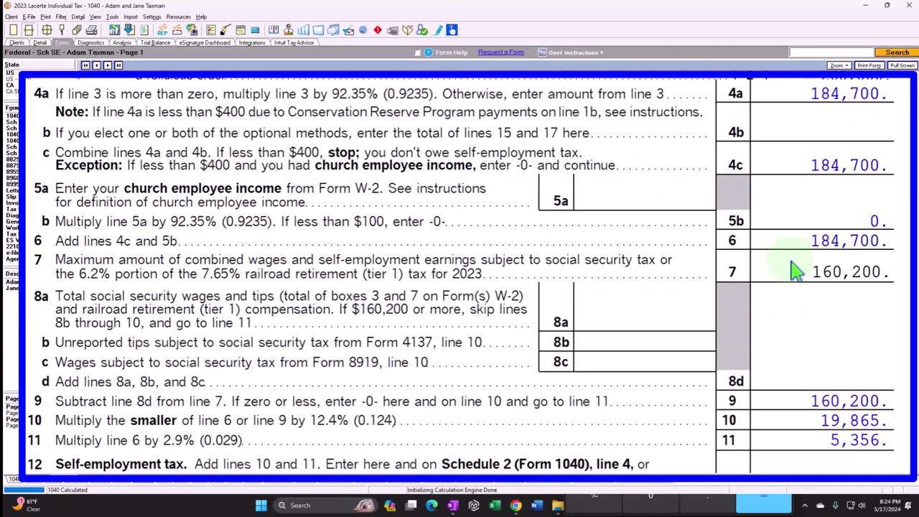
{"action": "scroll", "coordinate": [789, 255], "scroll_direction": "down", "scroll_amount": 2}
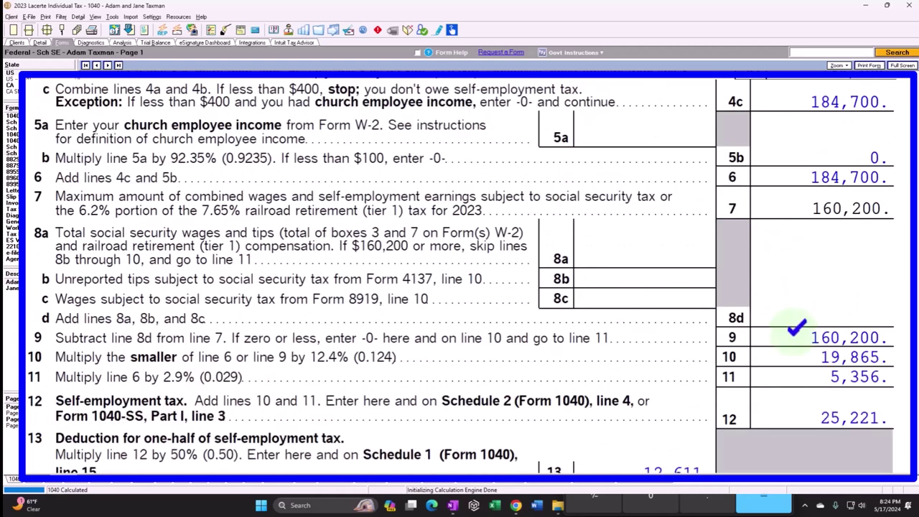
{"action": "scroll", "coordinate": [795, 329], "scroll_direction": "down", "scroll_amount": 2}
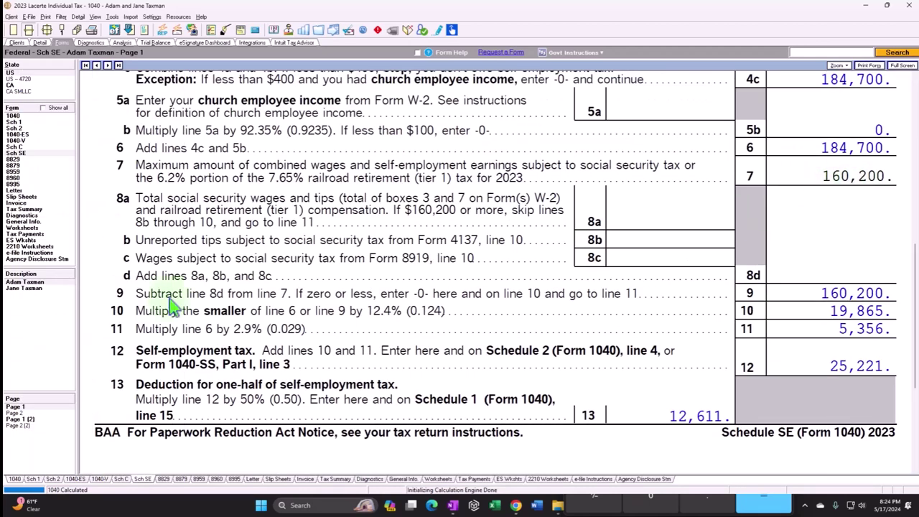
Step: Check the spouse's matching Schedule SE and the combined amounts carried to Schedule 1 and Schedule 2
{"action": "left_click", "coordinate": [25, 288]}
{"action": "scroll", "coordinate": [726, 298], "scroll_direction": "down", "scroll_amount": 3}
{"action": "scroll", "coordinate": [726, 298], "scroll_direction": "down", "scroll_amount": 5}
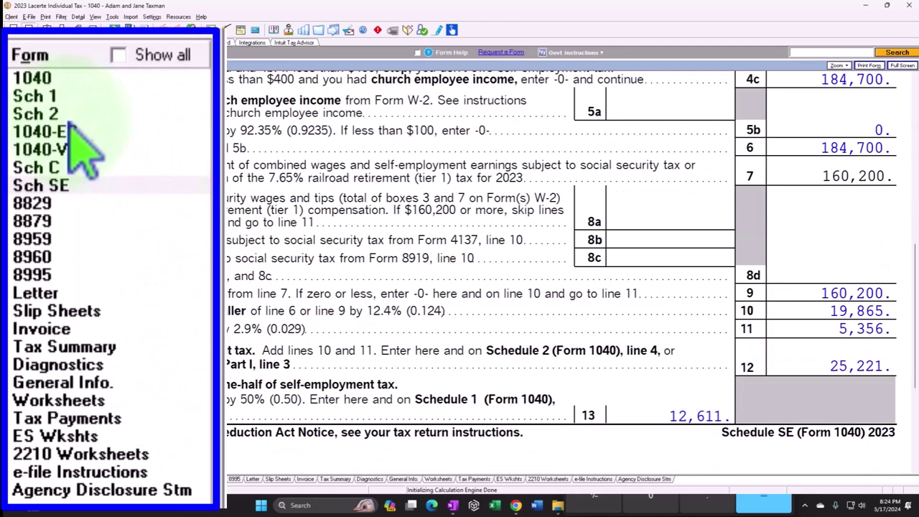
{"action": "left_click", "coordinate": [33, 96]}
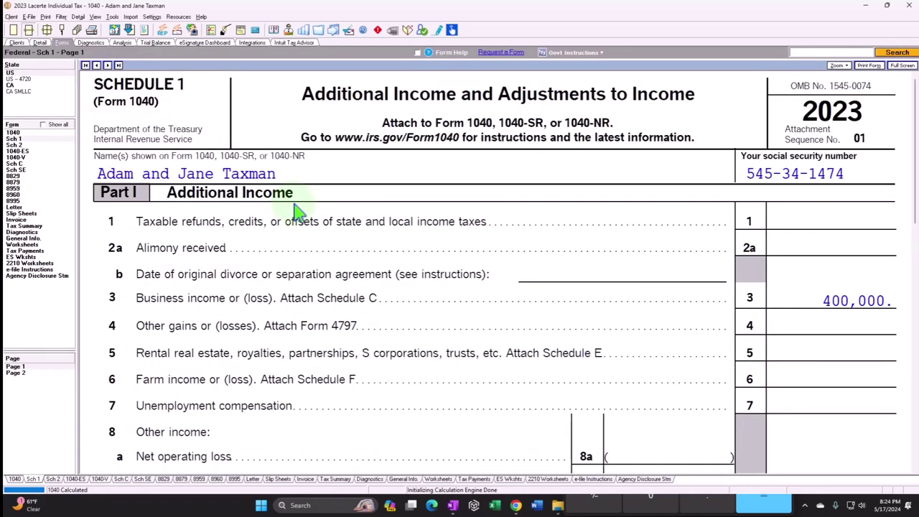
{"action": "left_click", "coordinate": [22, 145]}
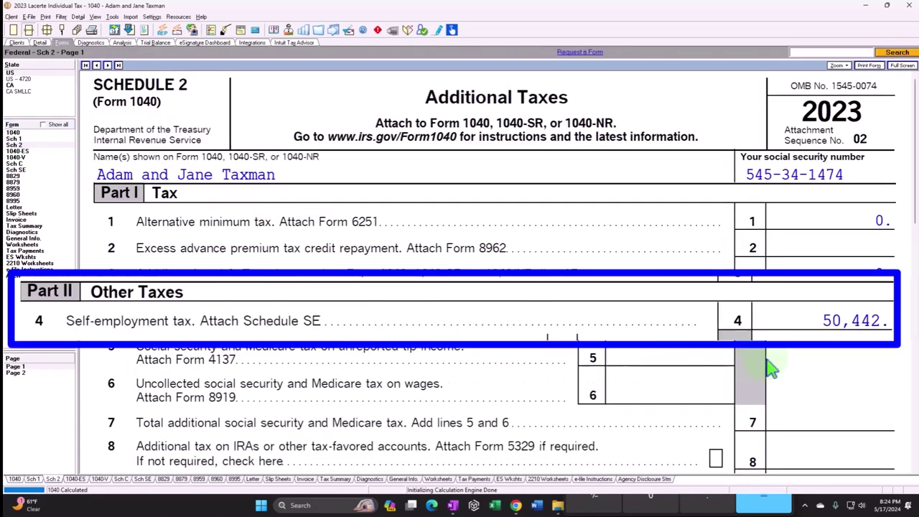
Step: Change the Schedule C business's ownership to Taxpayer
{"action": "left_click", "coordinate": [40, 43]}
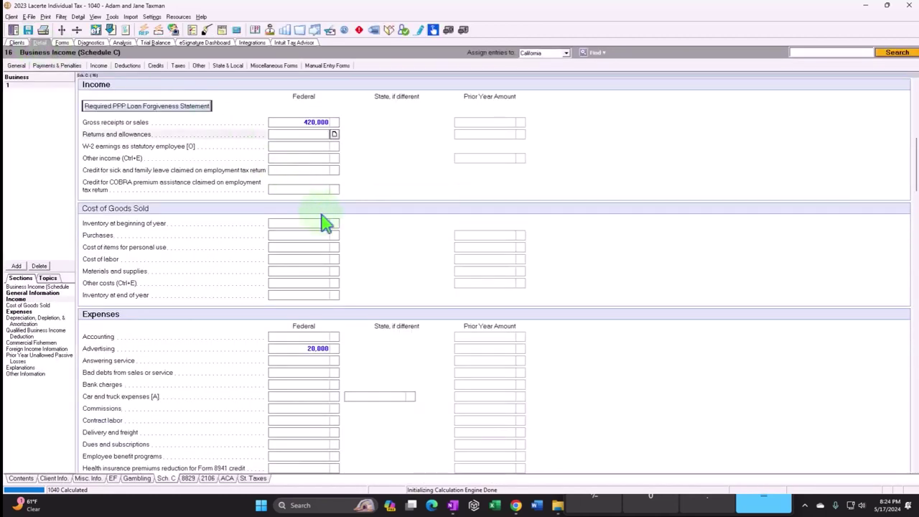
{"action": "scroll", "coordinate": [323, 215], "scroll_direction": "up", "scroll_amount": 5}
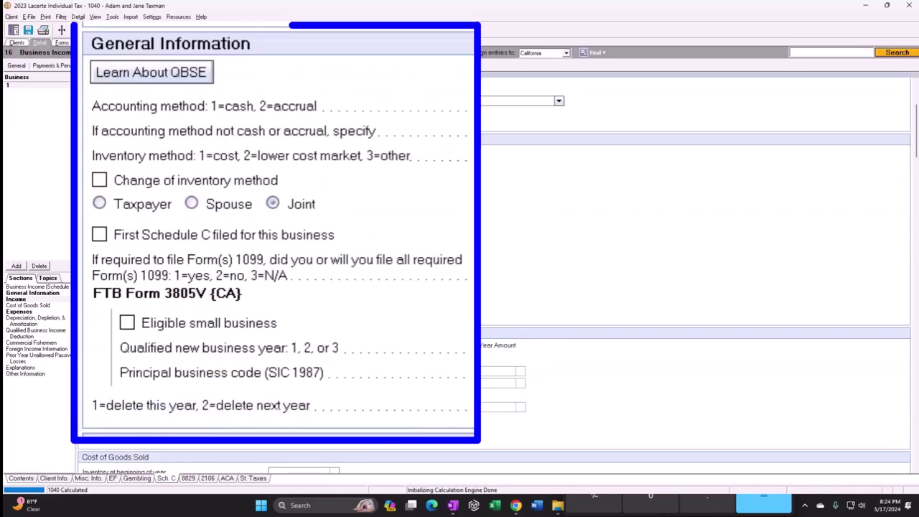
{"action": "left_click", "coordinate": [99, 204]}
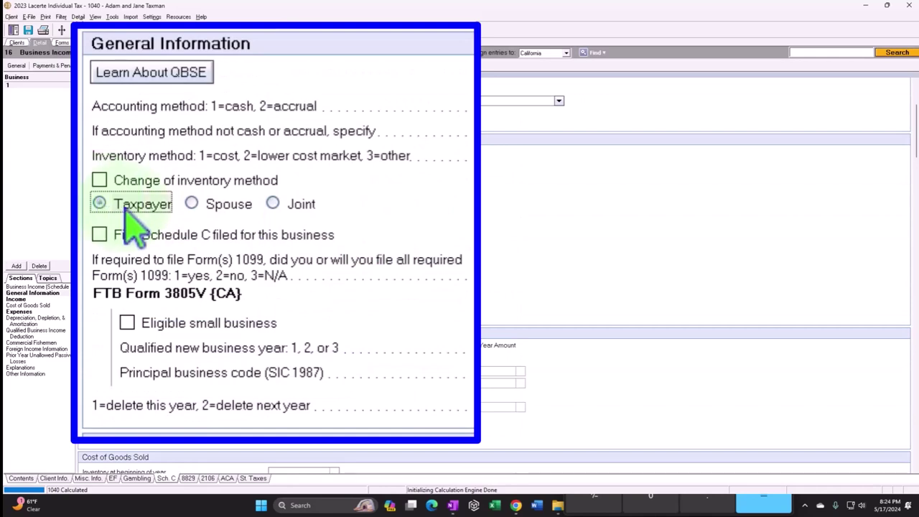
Step: Check the self-employment tax on Schedule 2 and trace the full profit through the taxpayer's Schedule SE against the social security cap
{"action": "left_click", "coordinate": [62, 43]}
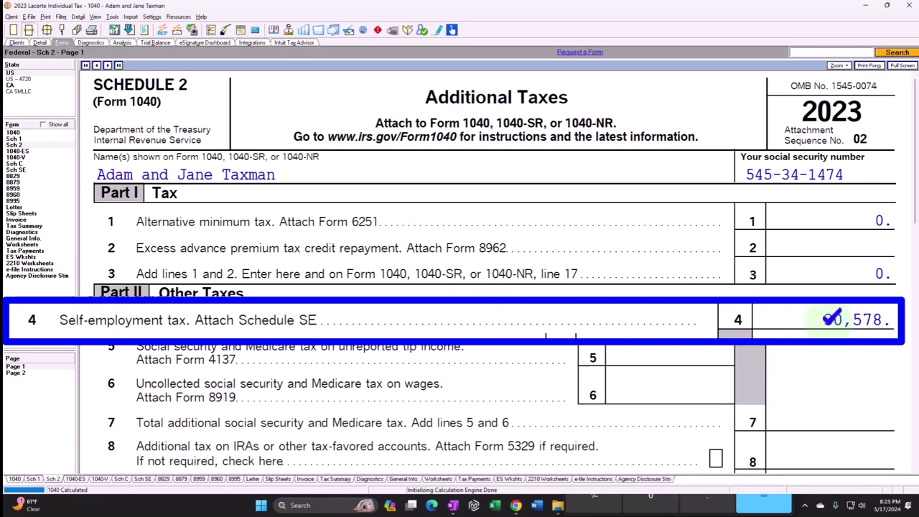
{"action": "left_click", "coordinate": [20, 171]}
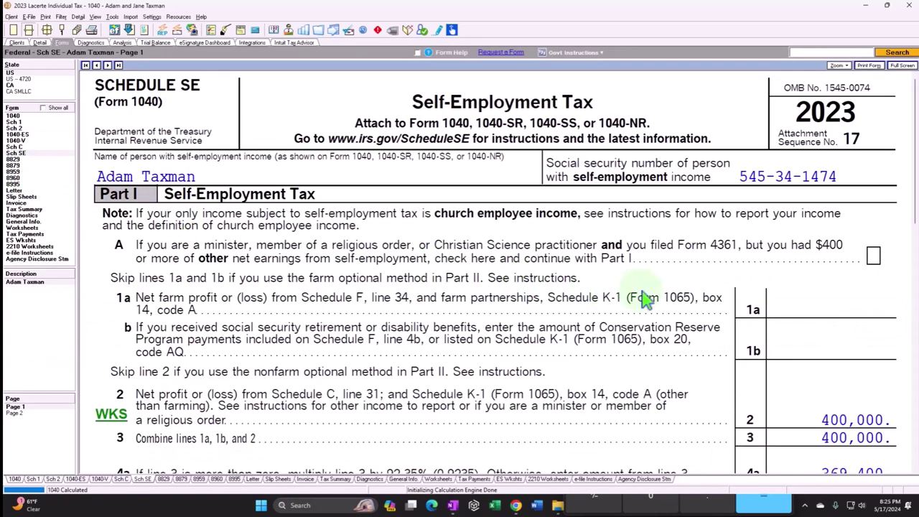
{"action": "scroll", "coordinate": [639, 299], "scroll_direction": "down", "scroll_amount": 3}
{"action": "scroll", "coordinate": [792, 244], "scroll_direction": "down", "scroll_amount": 1}
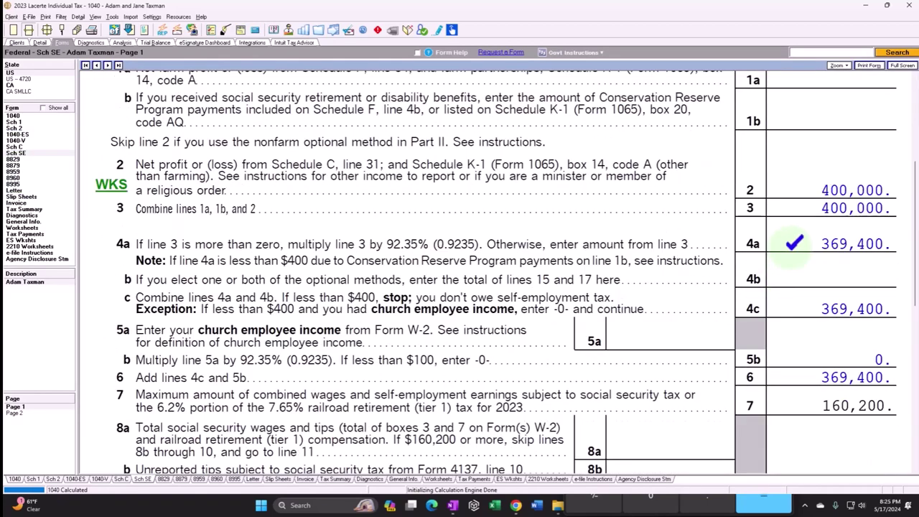
{"action": "scroll", "coordinate": [793, 272], "scroll_direction": "down", "scroll_amount": 3}
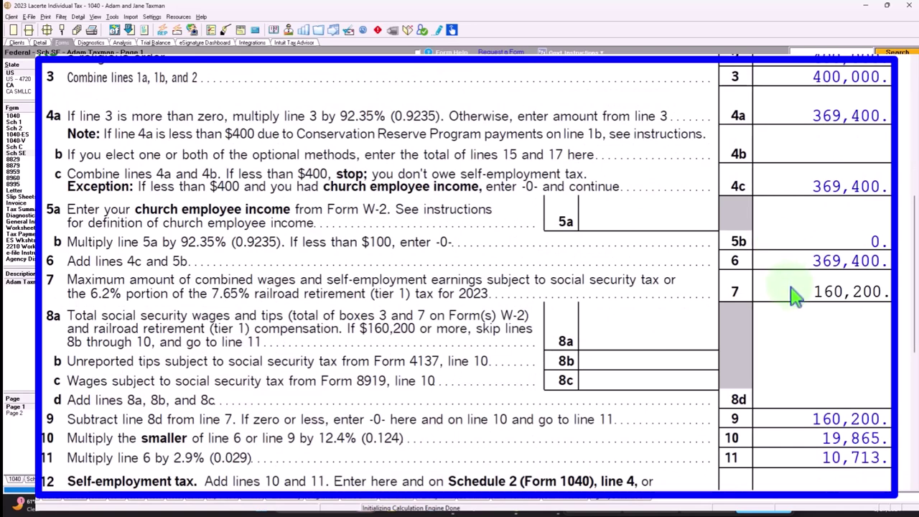